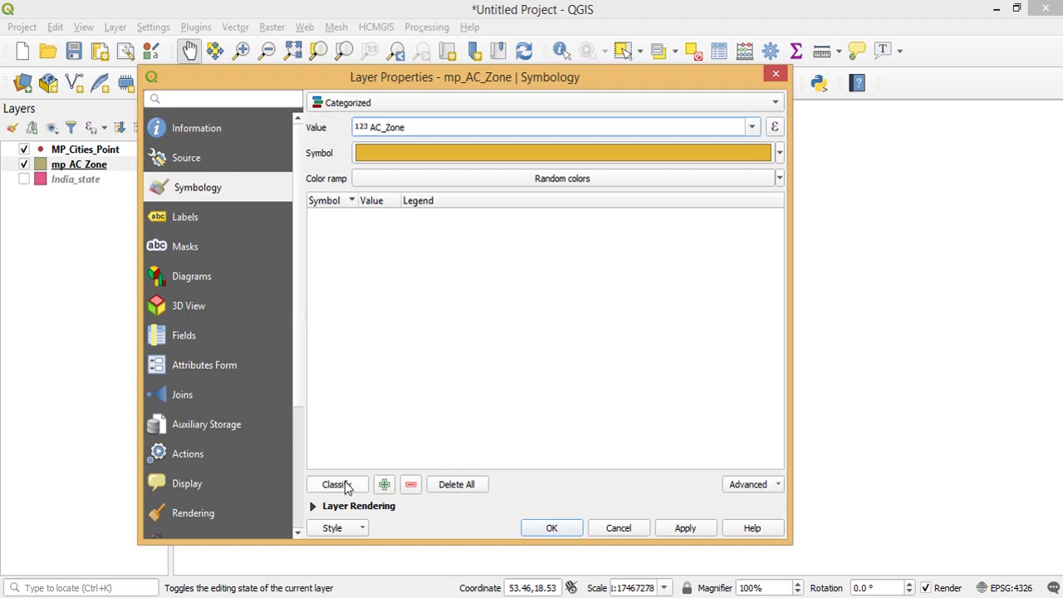
# Classify the mp_AC_Zone layer into categories by the AC_Zone field with random colors and apply the result
pyautogui.click(336, 484)
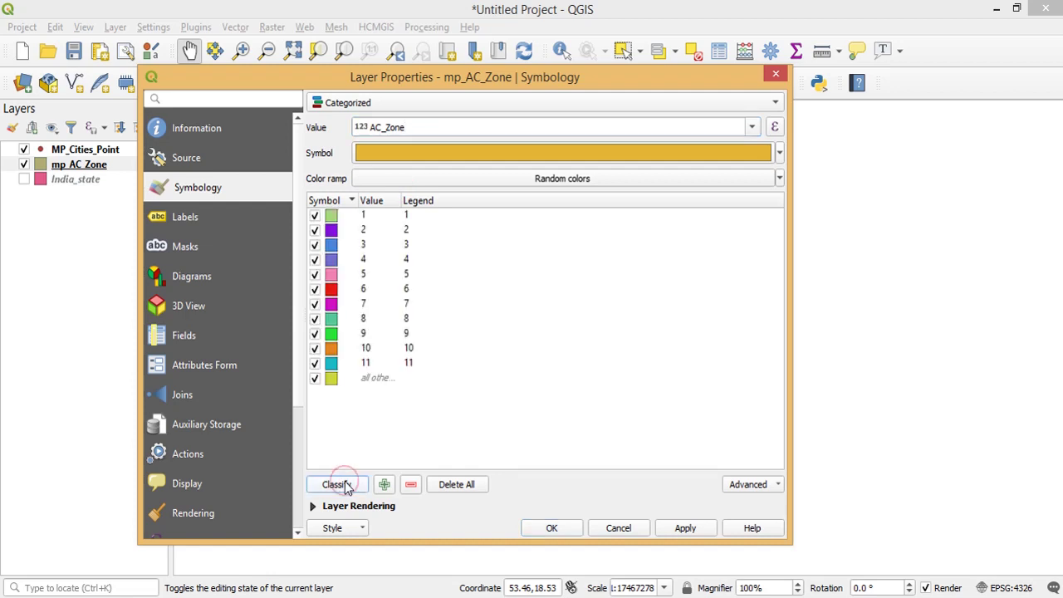
pyautogui.click(685, 529)
pyautogui.moveTo(578, 72); pyautogui.dragTo(323, 496)
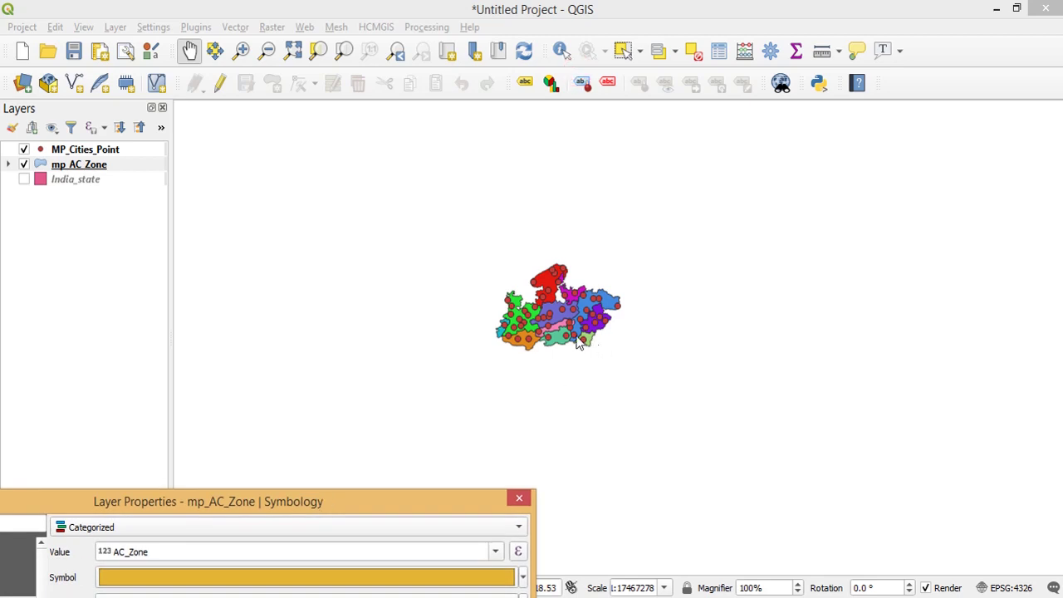
pyautogui.click(519, 497)
# Change the fill color of category 6 in the mp_AC_Zone layer to a lighter, softer red
pyautogui.click(77, 164)
pyautogui.rightClick(81, 166)
pyautogui.click(89, 173)
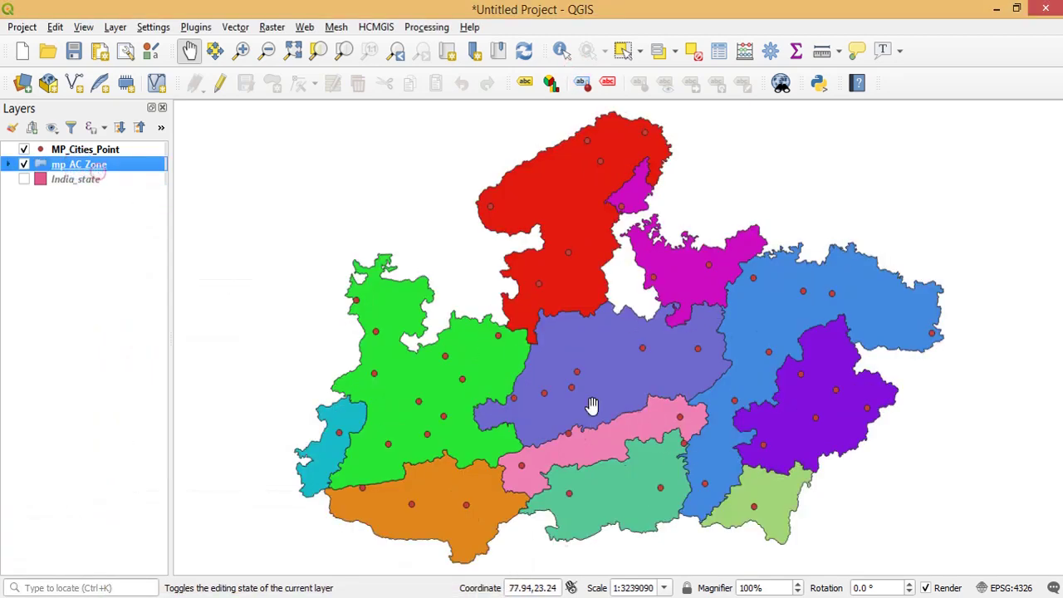
pyautogui.rightClick(66, 171)
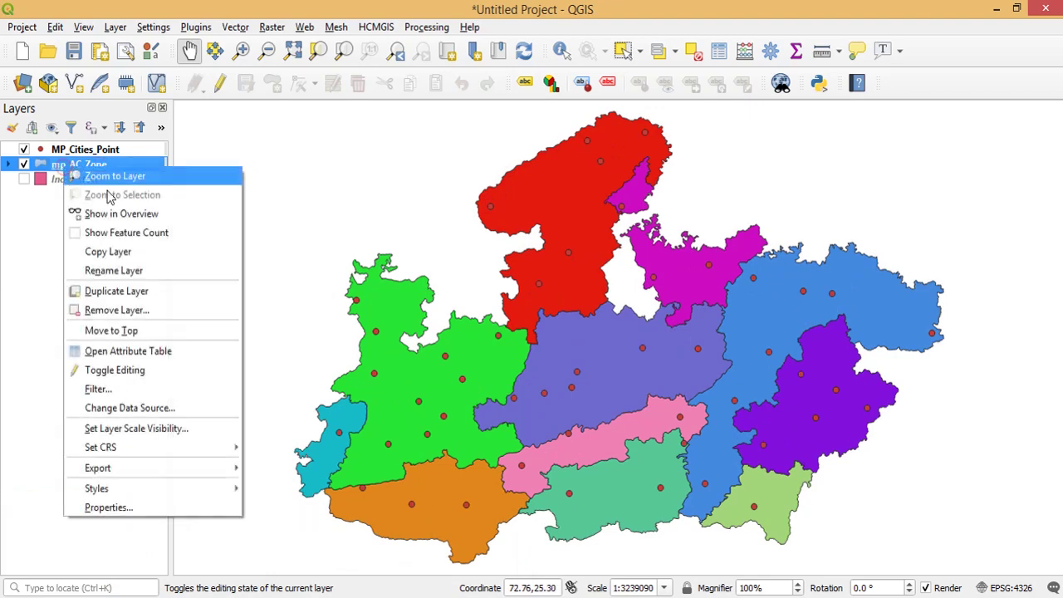
pyautogui.click(99, 506)
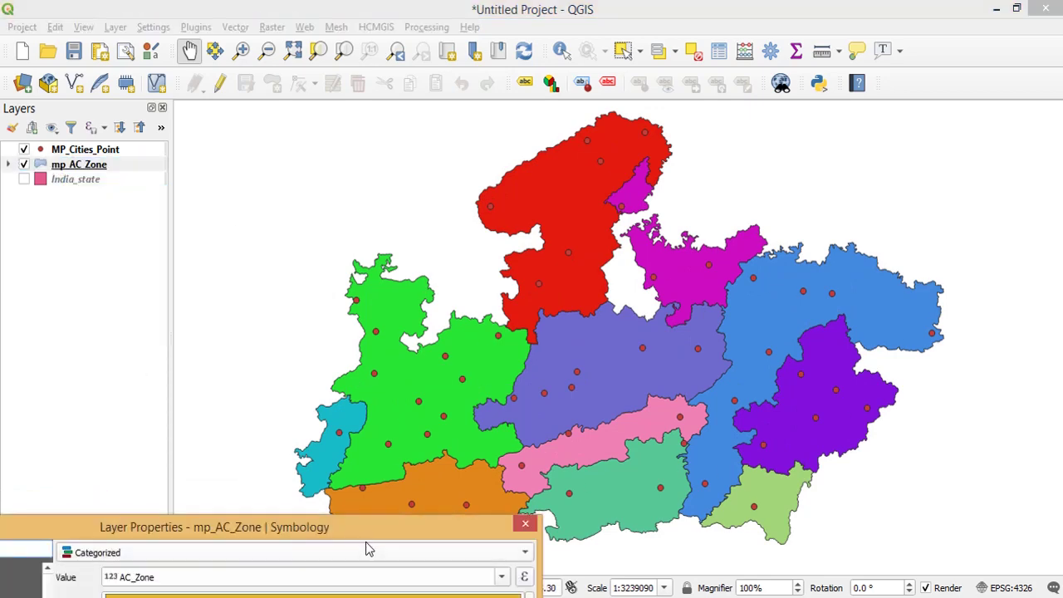
pyautogui.moveTo(345, 525); pyautogui.dragTo(689, 37)
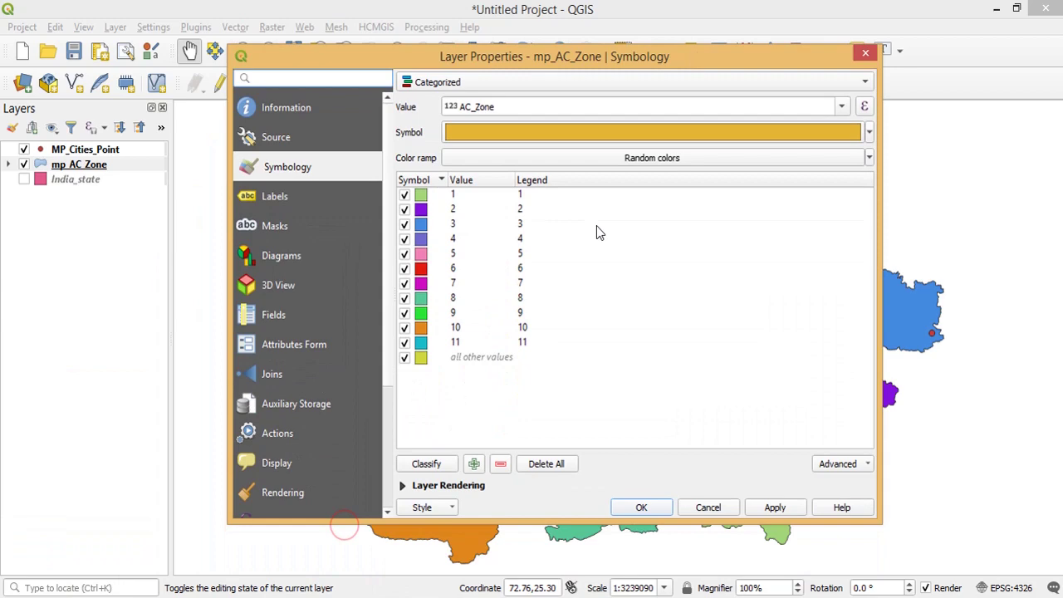
pyautogui.doubleClick(421, 268)
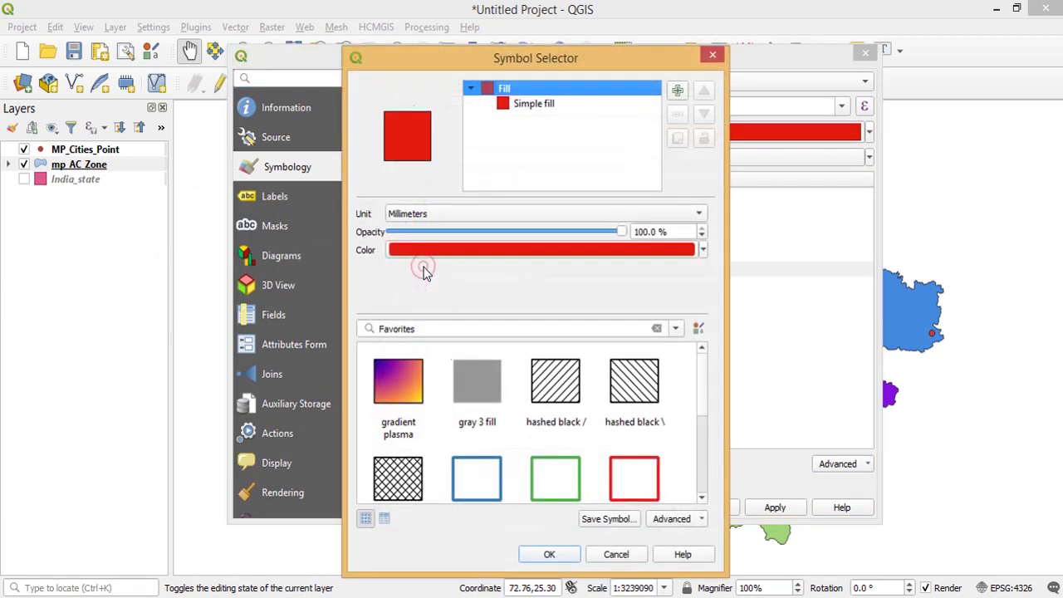
pyautogui.click(702, 250)
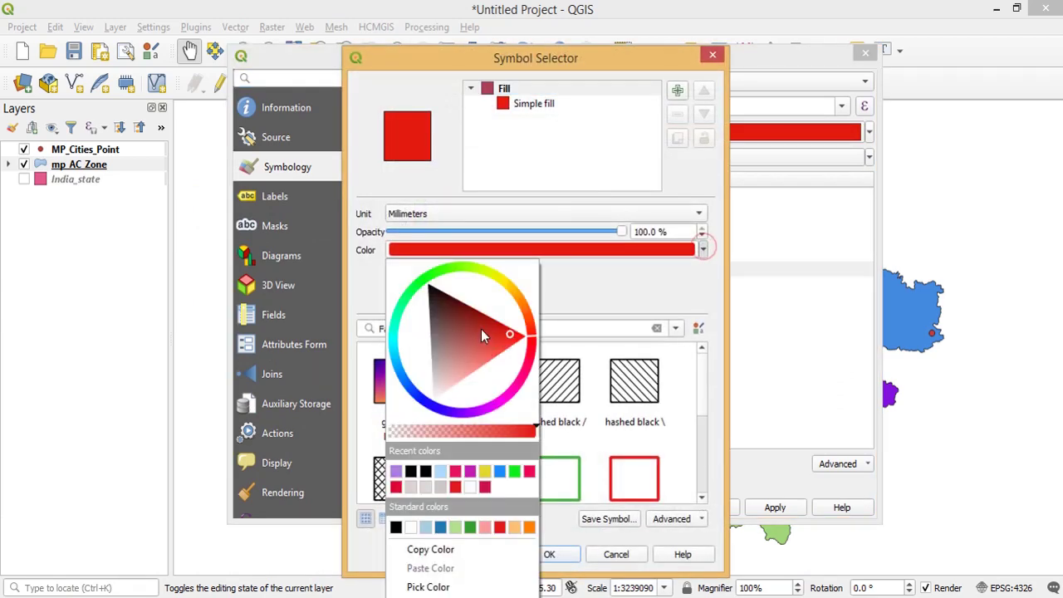
pyautogui.moveTo(482, 337); pyautogui.dragTo(483, 351)
pyautogui.click(583, 548)
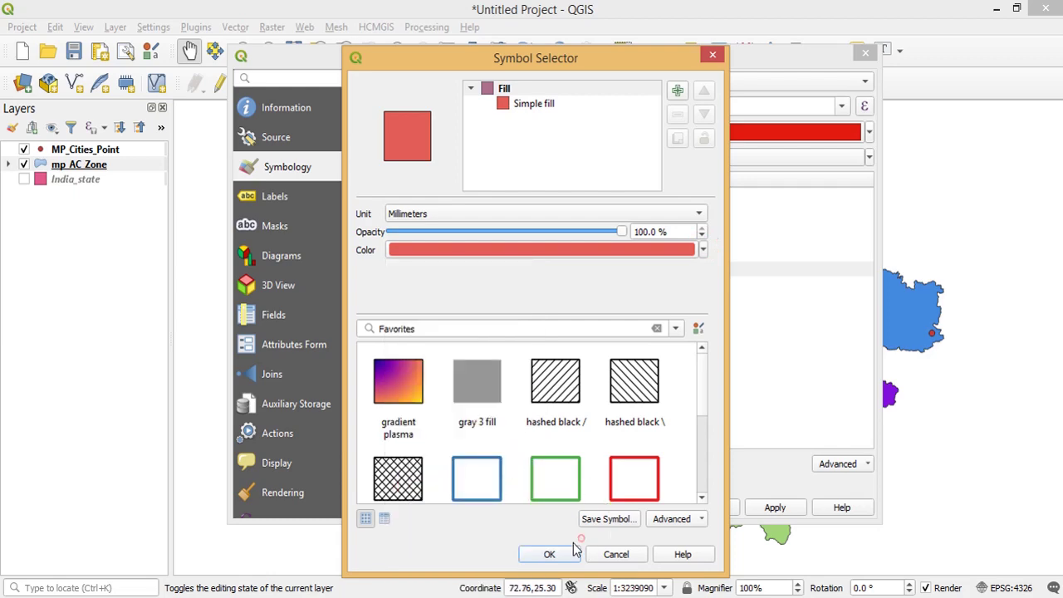
pyautogui.click(560, 554)
# Change the fill color of category 2 to a lighter purple, apply the symbology and check the zone colors on the map
pyautogui.doubleClick(421, 208)
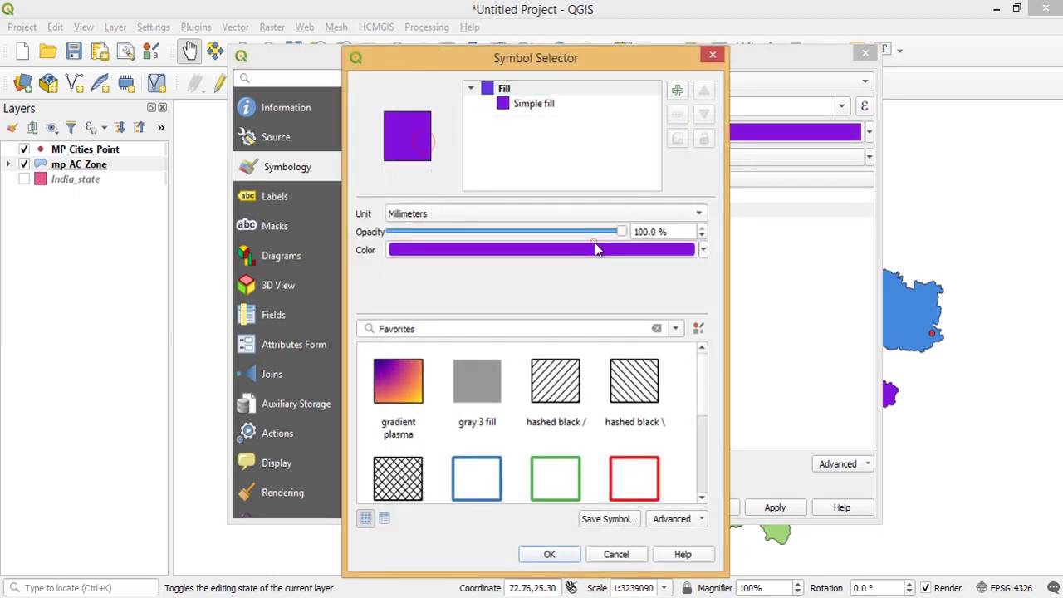
pyautogui.click(595, 246)
pyautogui.moveTo(530, 209); pyautogui.dragTo(461, 212)
pyautogui.click(669, 436)
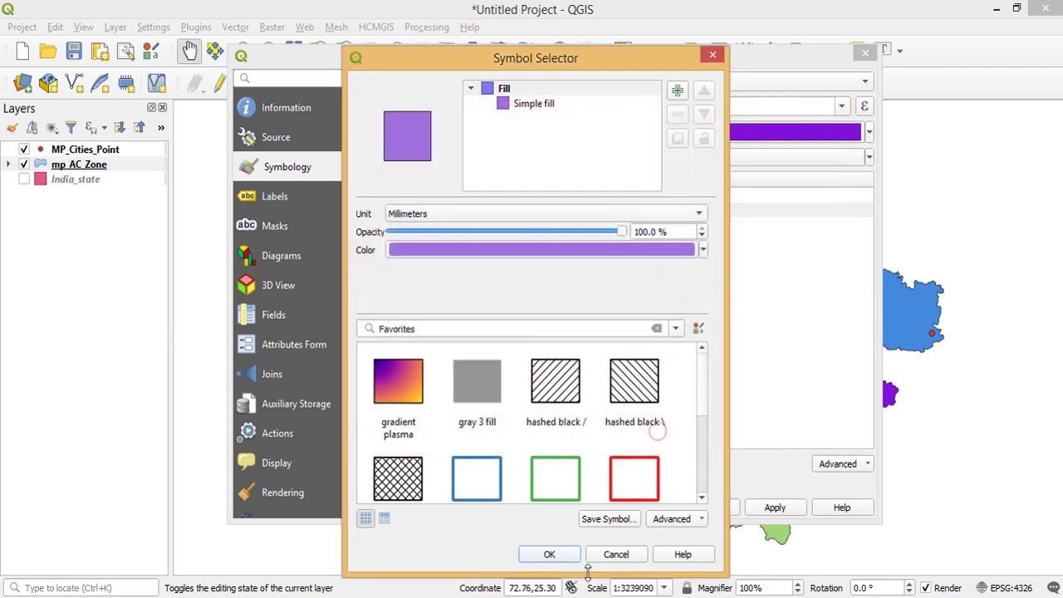
pyautogui.click(550, 553)
pyautogui.click(774, 506)
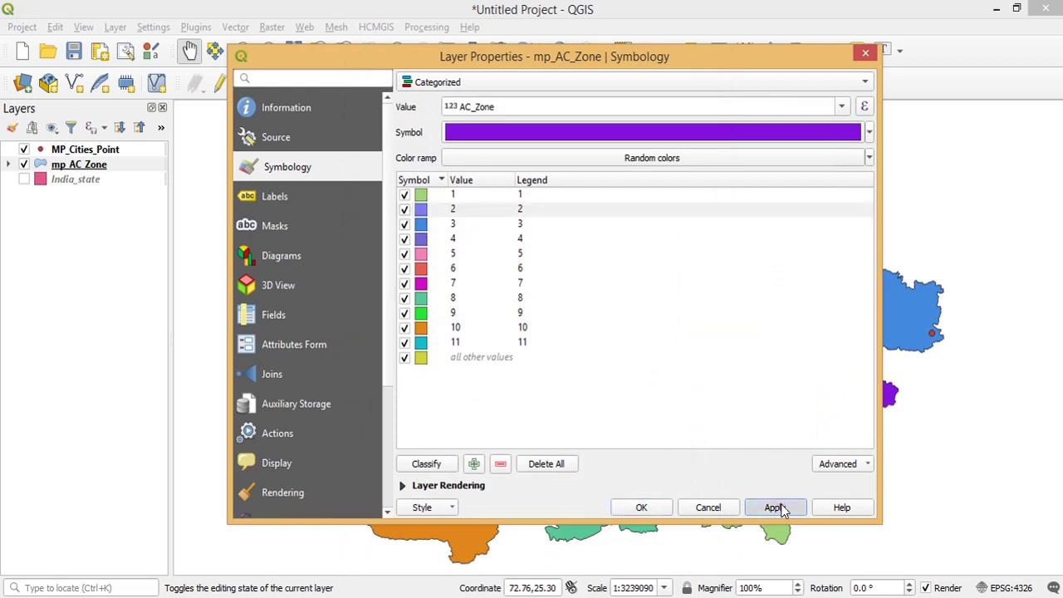
pyautogui.moveTo(683, 59); pyautogui.dragTo(466, 583)
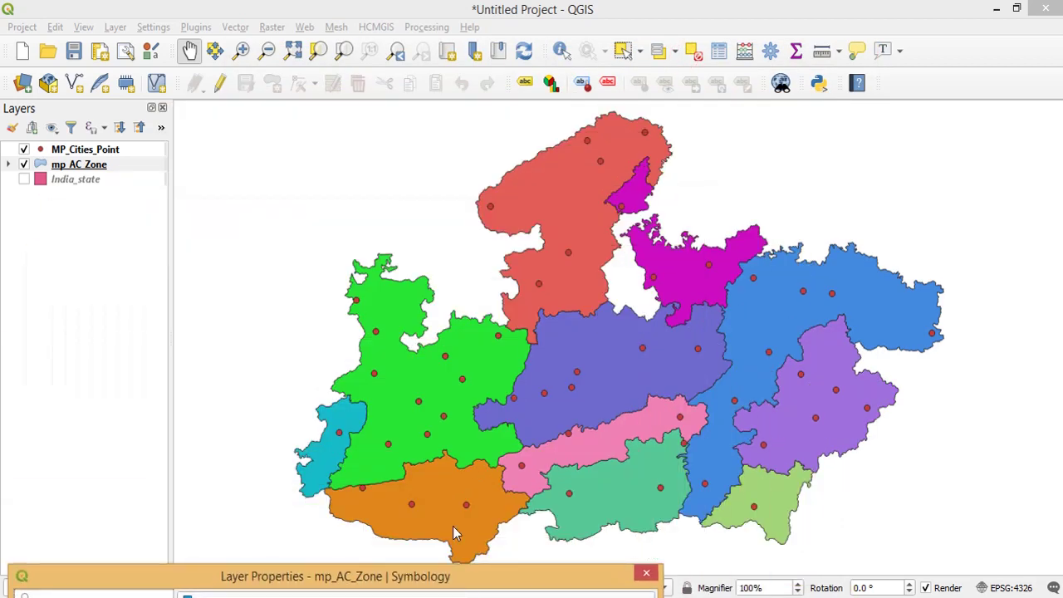
pyautogui.moveTo(353, 576); pyautogui.dragTo(512, 74)
# Turn on single labels for the mp_AC_Zone layer using the AC_Z_Roman field
pyautogui.click(209, 216)
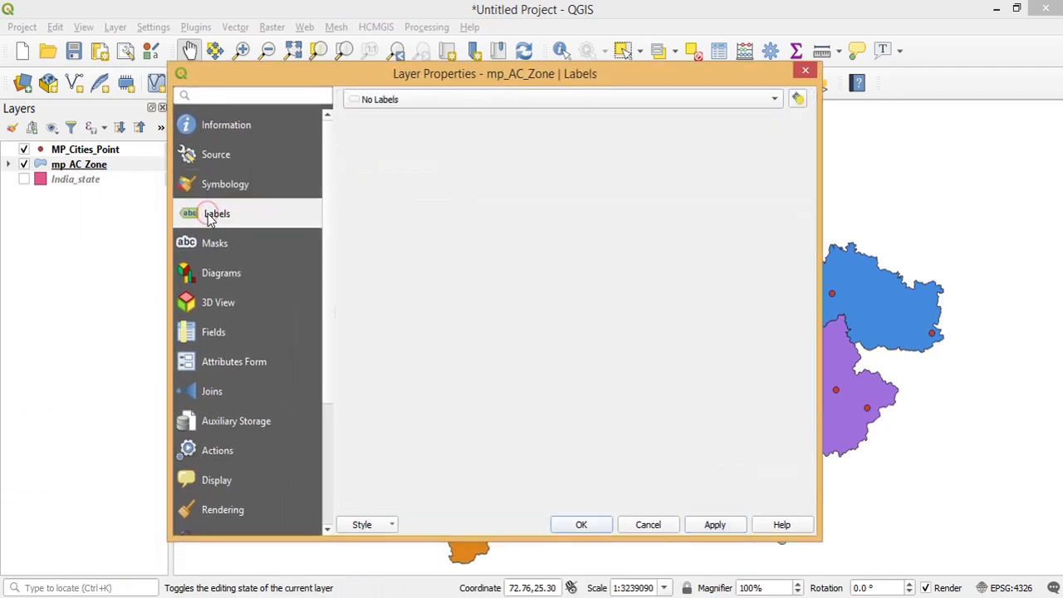
pyautogui.click(405, 101)
pyautogui.click(407, 116)
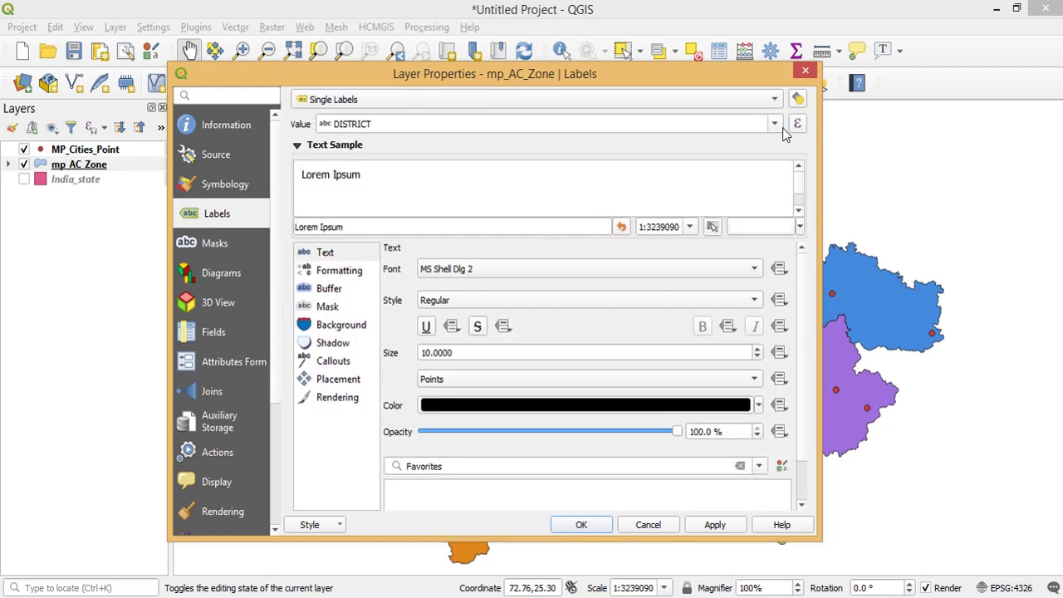
pyautogui.click(774, 125)
pyautogui.click(426, 201)
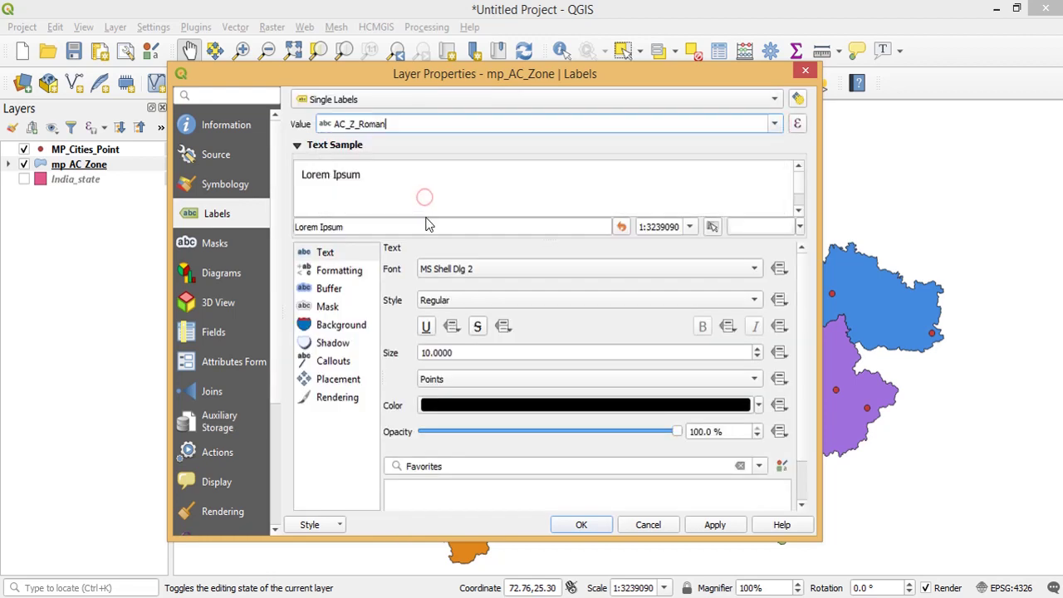
# Set the zone label text size to 15 points and apply it to the mp_AC_Zone layer
pyautogui.click(429, 352)
pyautogui.press('BackSpace')
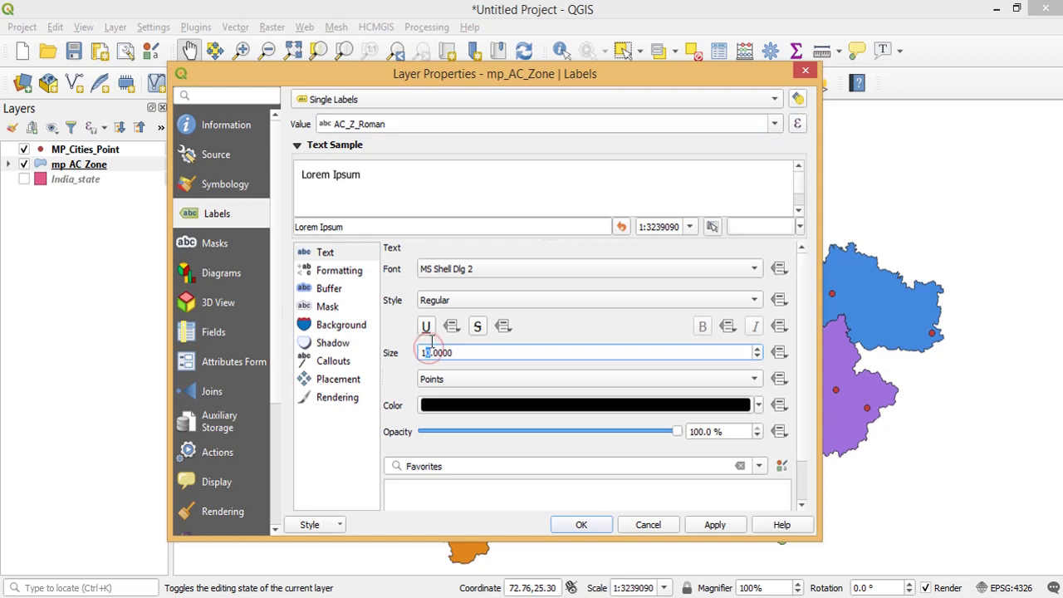
pyautogui.write('5')
pyautogui.click(711, 523)
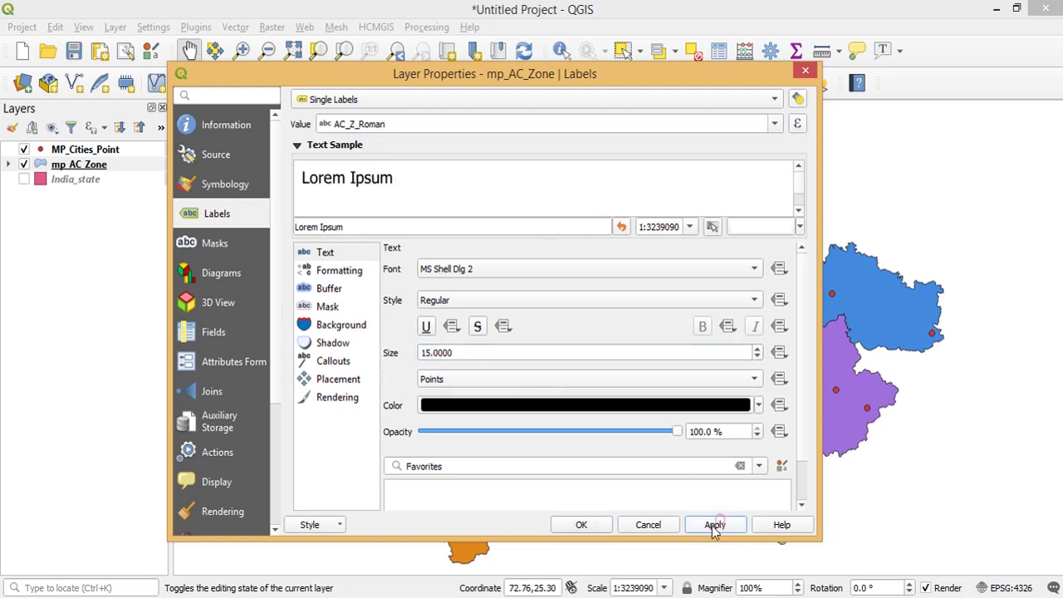
pyautogui.click(594, 525)
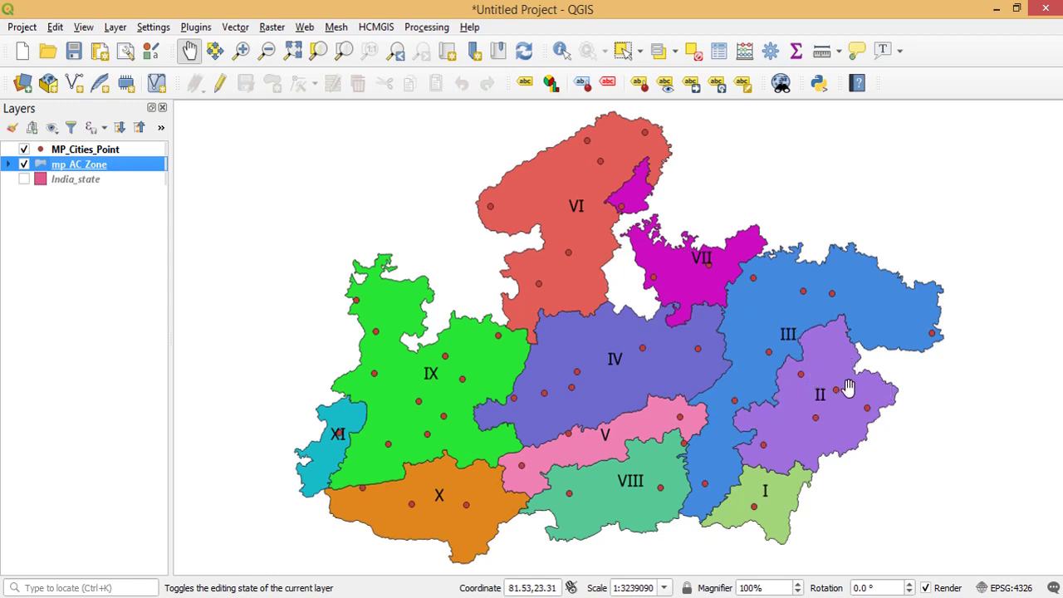
# Style the MP_Cities_Point layer with the "topo pop capital" marker symbol and apply it
pyautogui.click(79, 152)
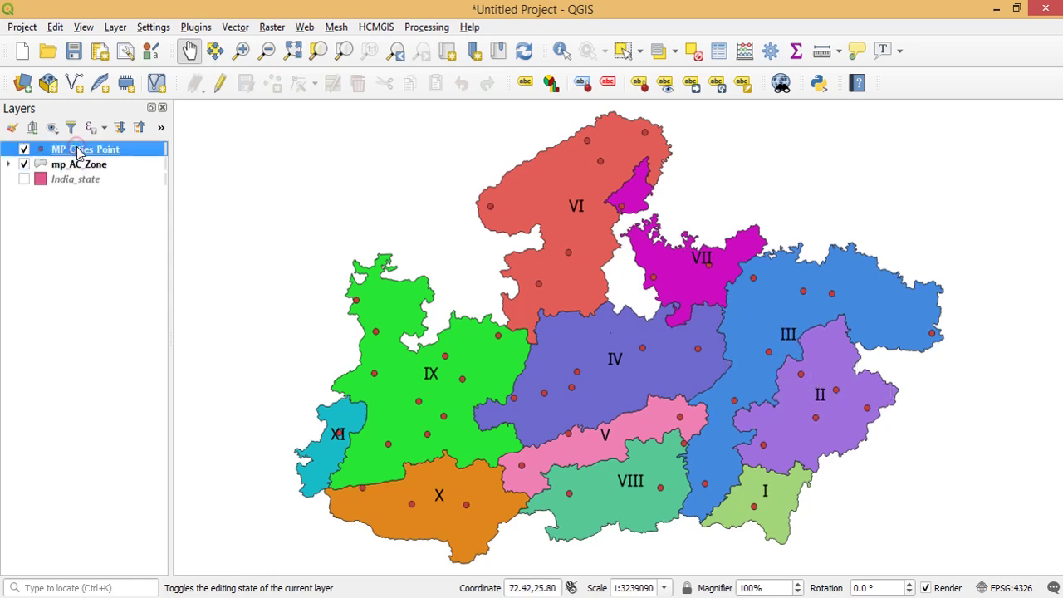
pyautogui.rightClick(80, 153)
pyautogui.click(121, 467)
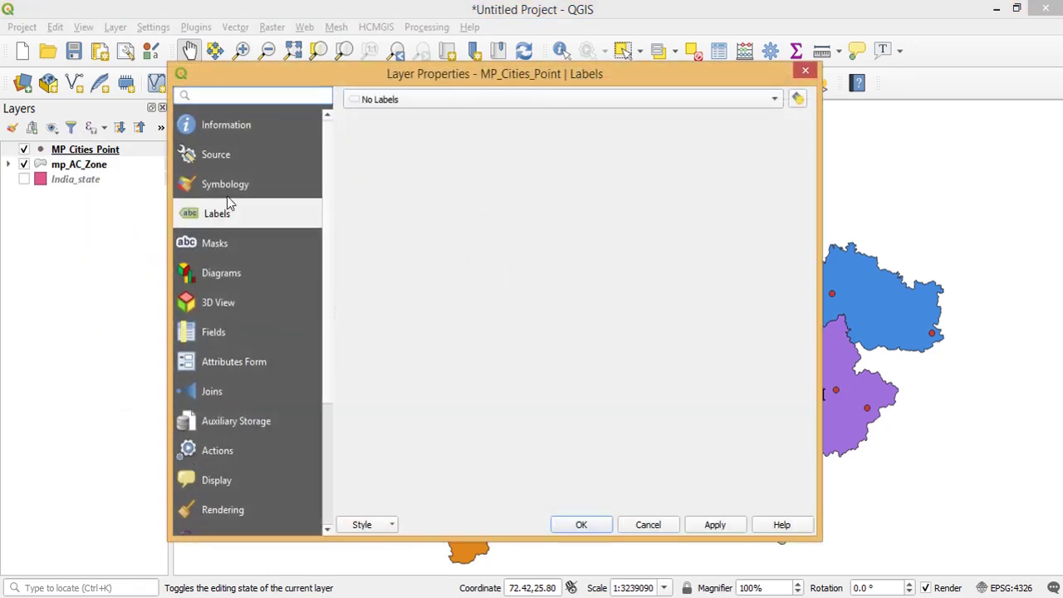
pyautogui.click(230, 186)
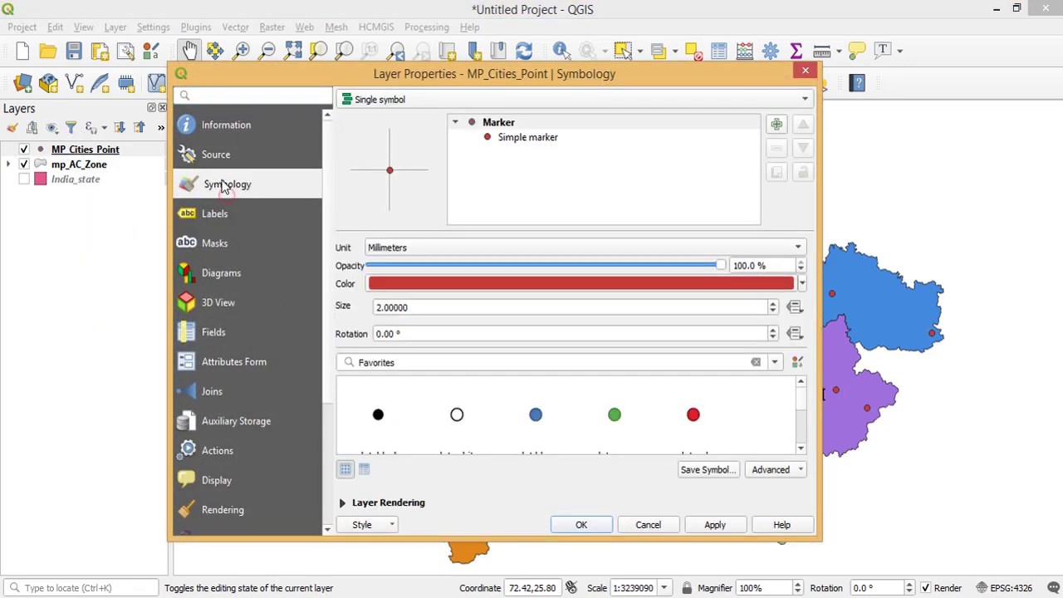
pyautogui.click(756, 362)
pyautogui.click(800, 448)
pyautogui.click(799, 449)
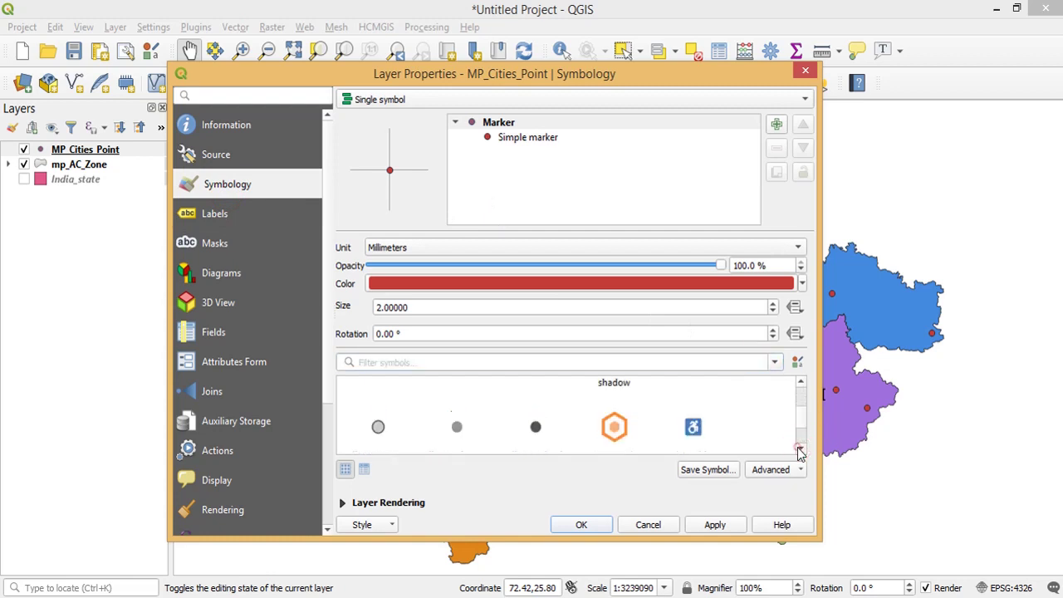
pyautogui.click(799, 448)
pyautogui.click(614, 440)
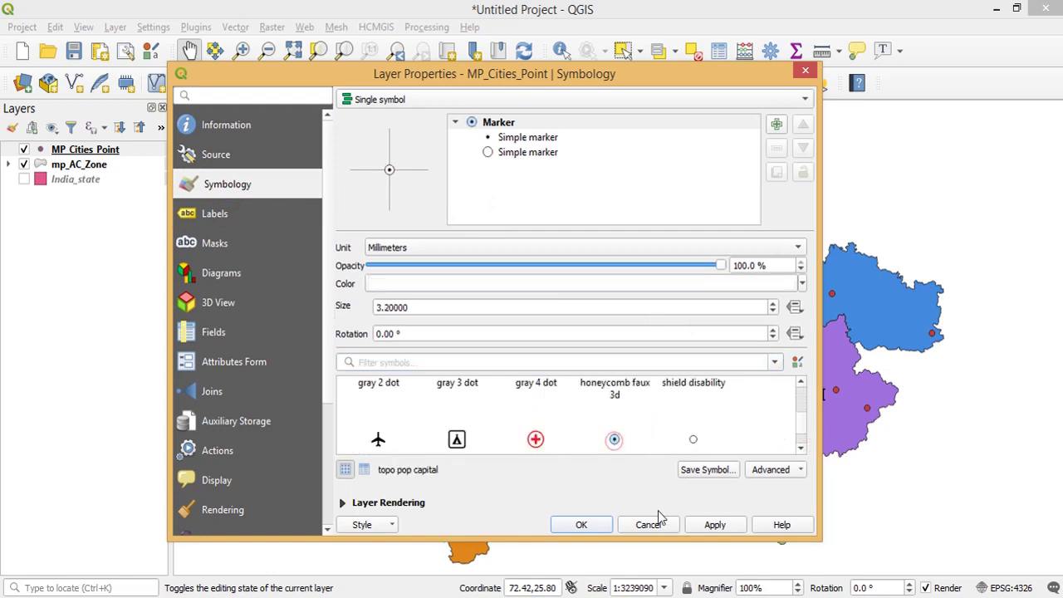
pyautogui.click(713, 526)
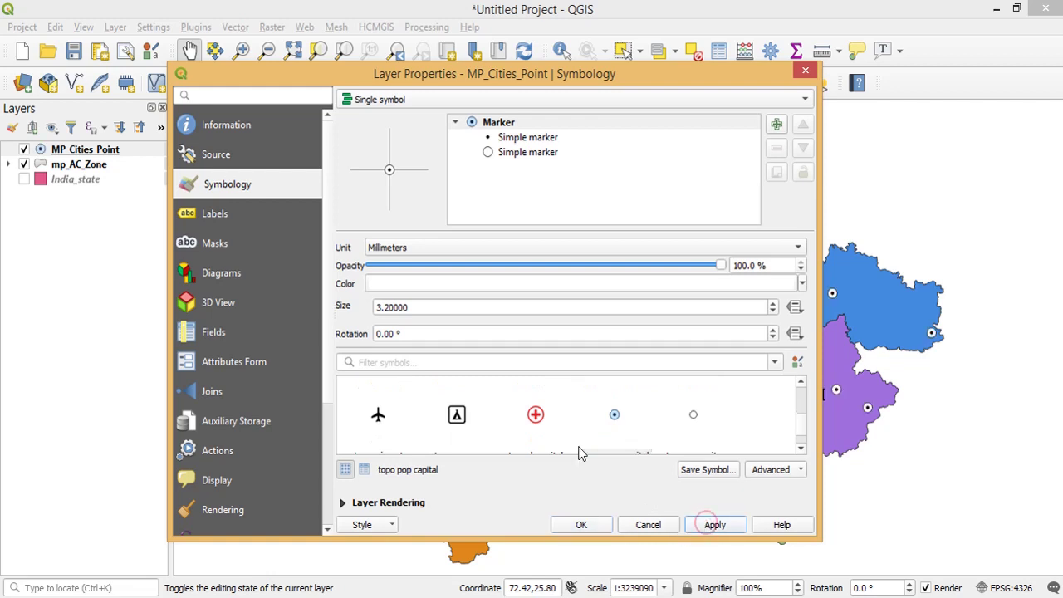
# Turn on single labels for the MP_Cities_Point layer using the station field
pyautogui.click(220, 215)
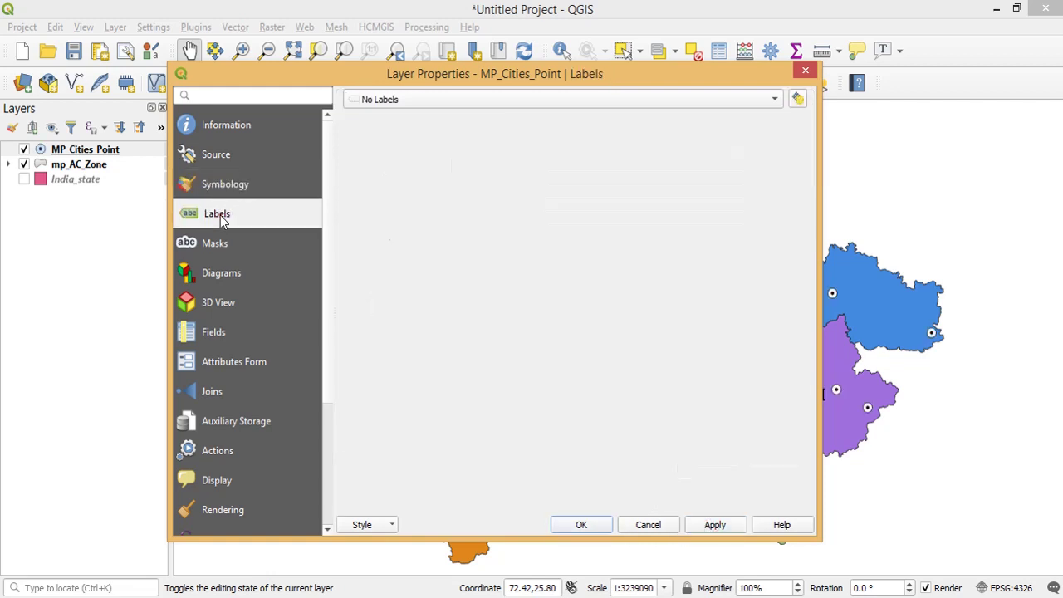
pyautogui.click(384, 101)
pyautogui.click(395, 117)
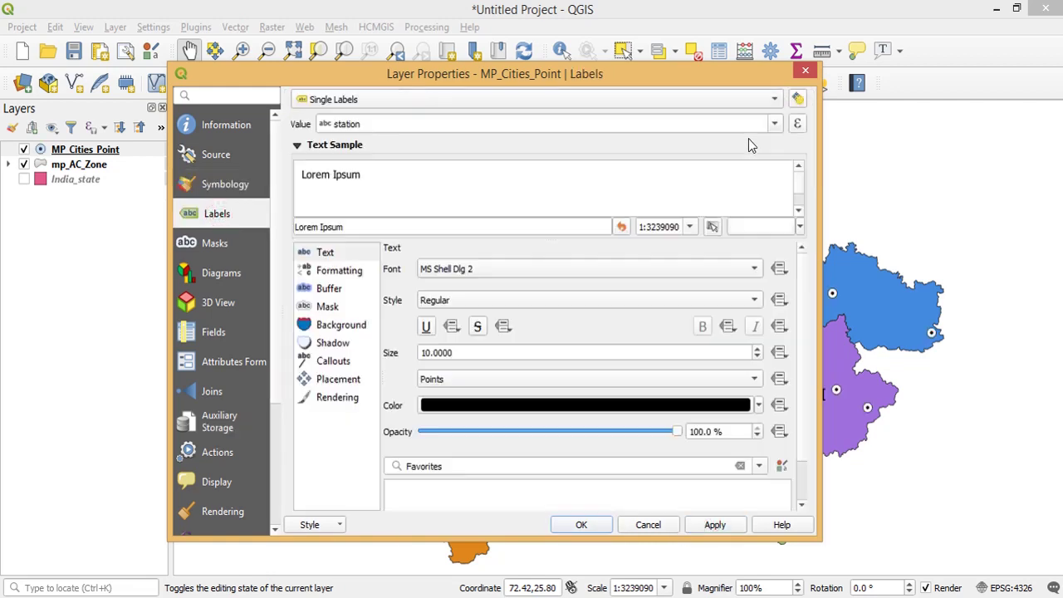
pyautogui.click(784, 123)
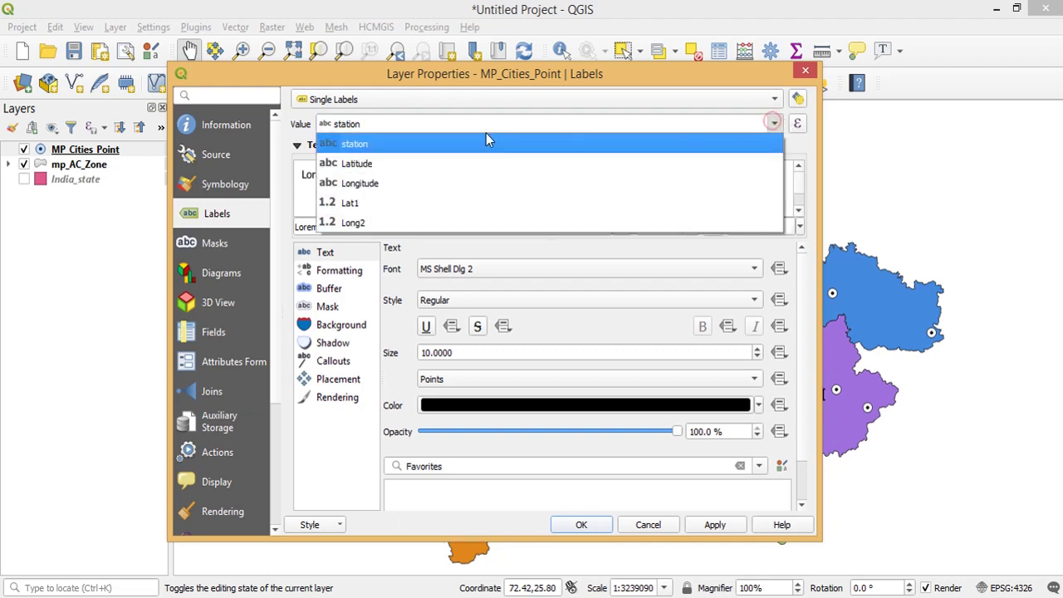
pyautogui.click(431, 137)
# Set the city labels to 16 points in the Monotype Corsiva font and apply them to the MP_Cities_Point layer
pyautogui.click(427, 352)
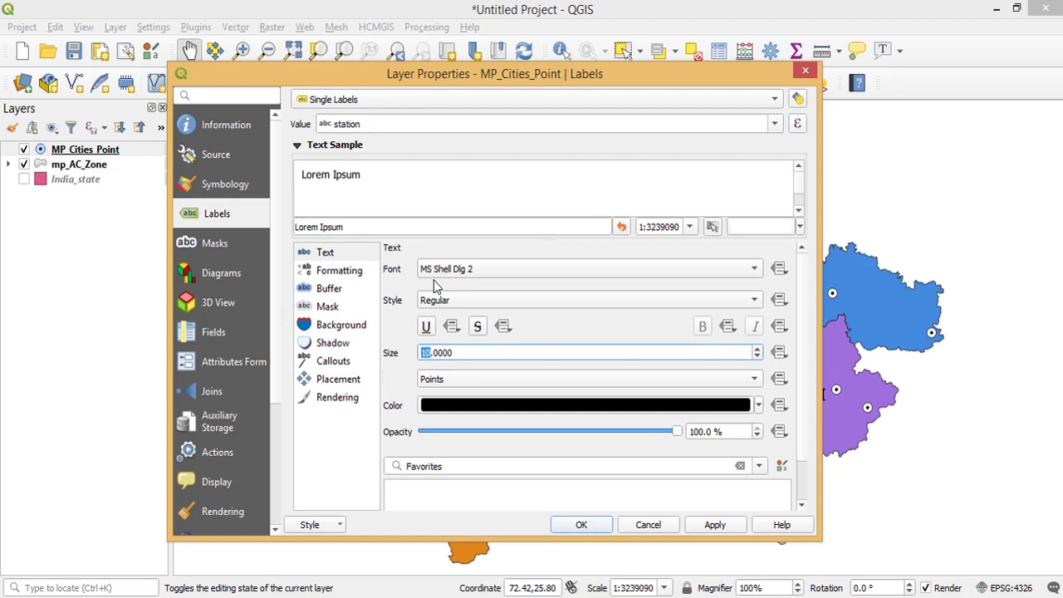
pyautogui.write('16')
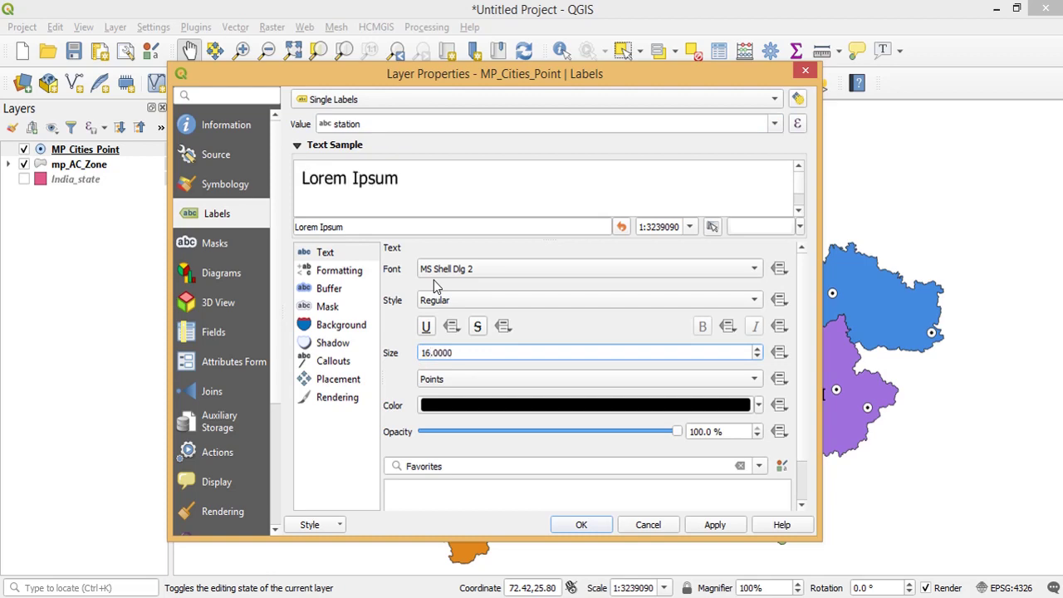
pyautogui.click(449, 272)
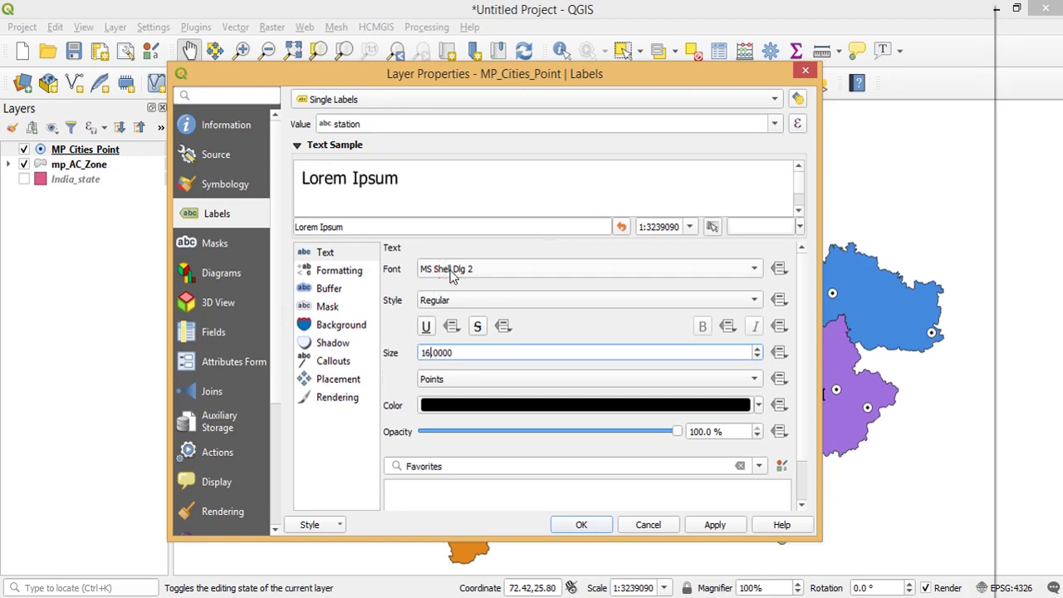
pyautogui.click(556, 276)
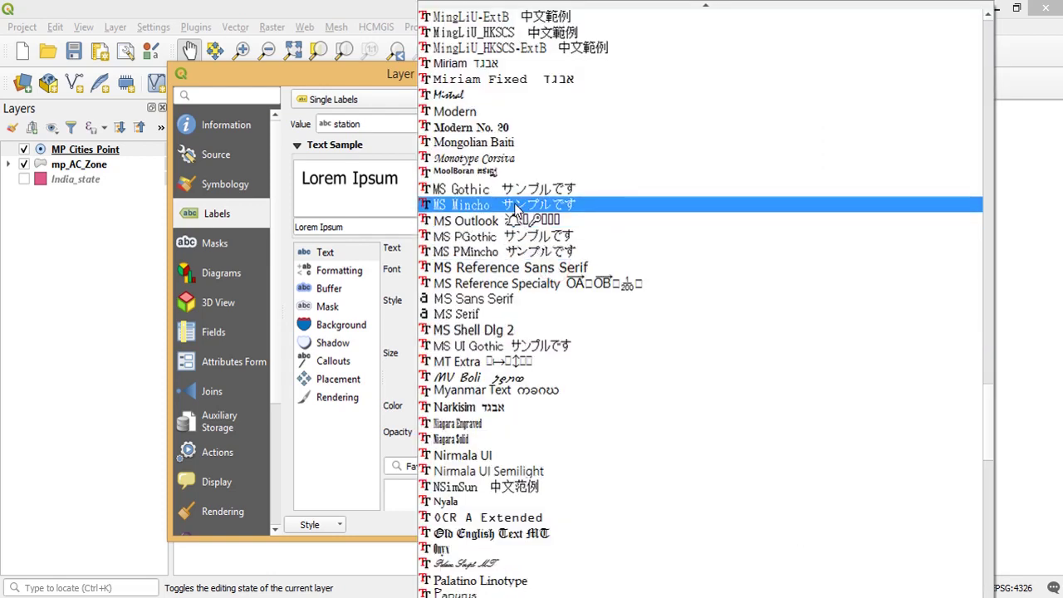
pyautogui.click(505, 158)
pyautogui.click(712, 519)
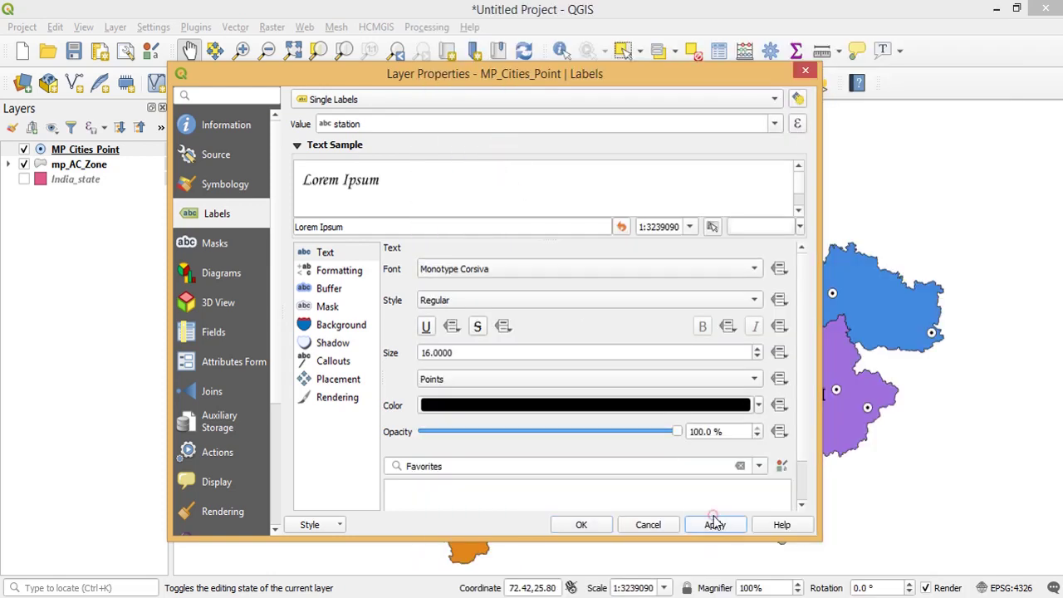
pyautogui.click(581, 524)
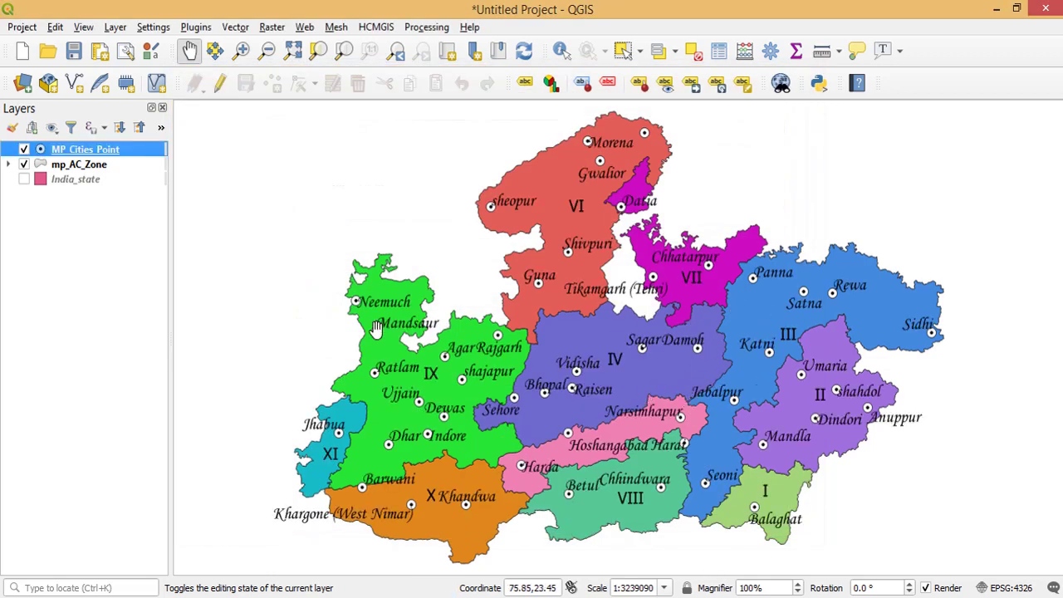
# Change the zone label text color of the mp_AC_Zone layer to red and apply it
pyautogui.click(83, 165)
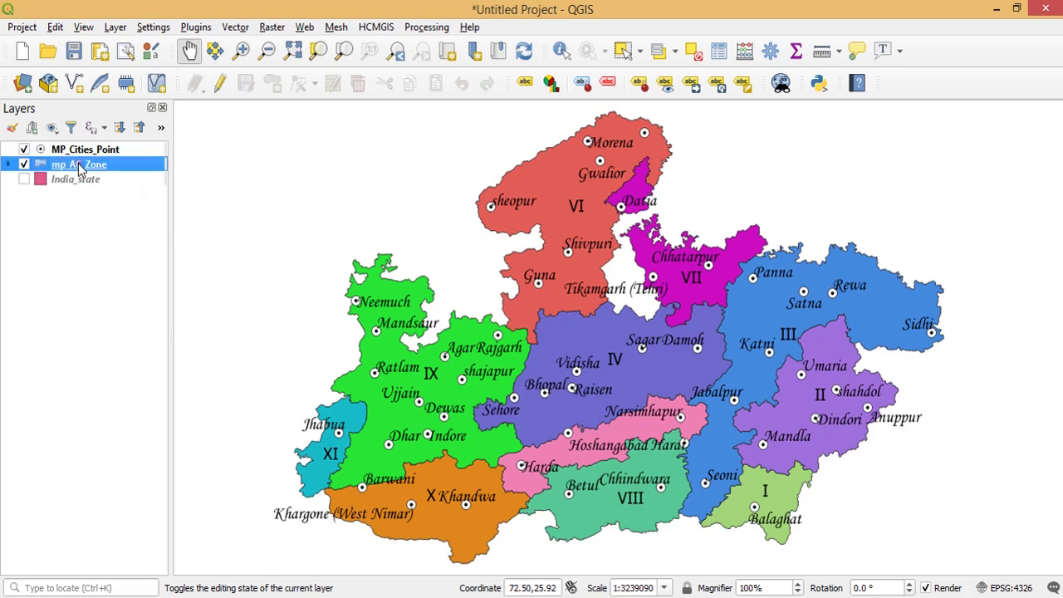
pyautogui.rightClick(77, 163)
pyautogui.click(112, 498)
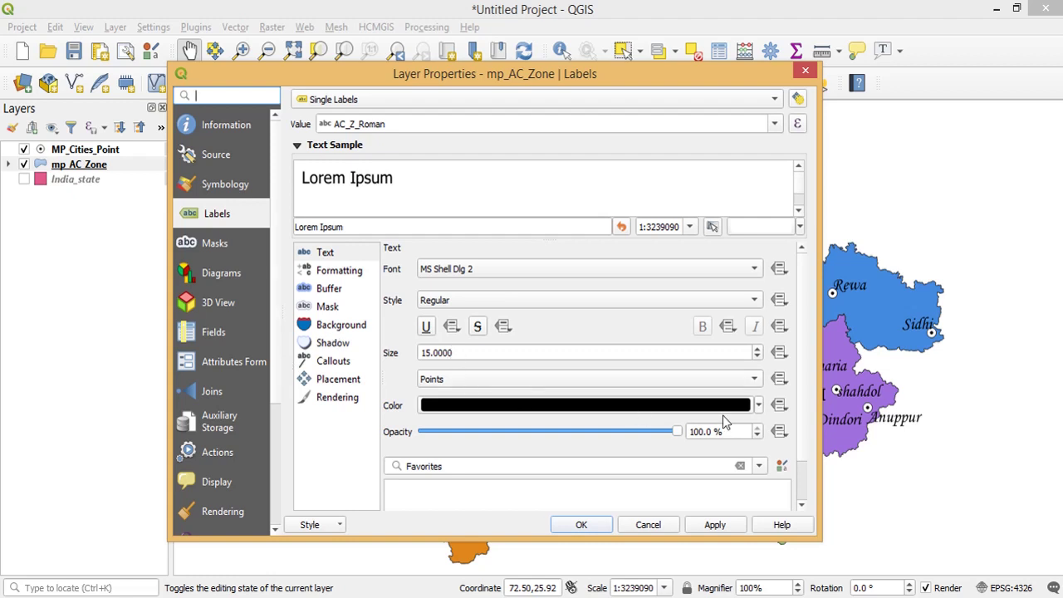
pyautogui.click(757, 405)
pyautogui.click(534, 378)
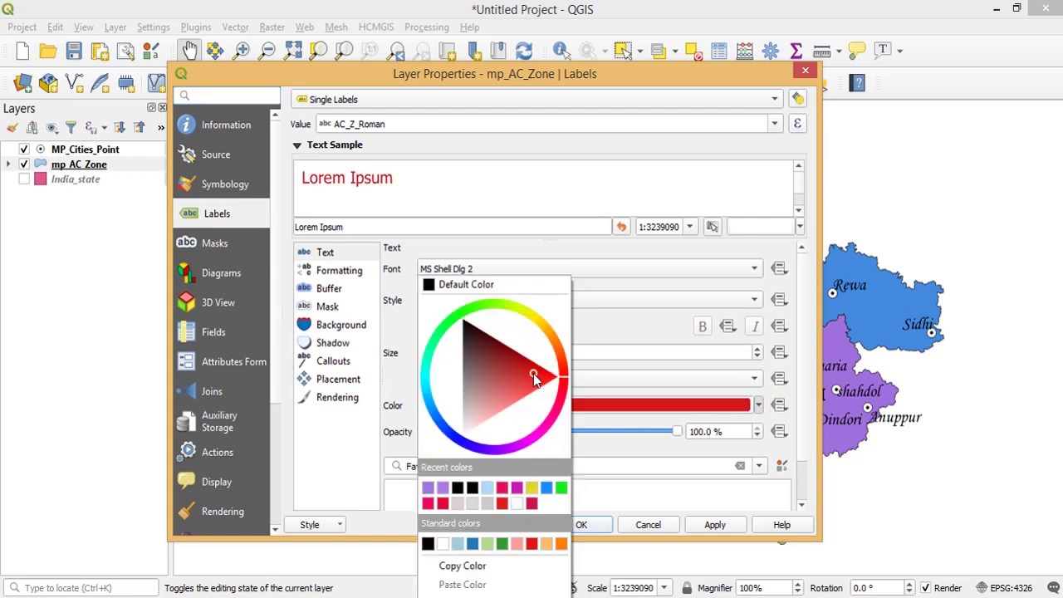
pyautogui.click(714, 524)
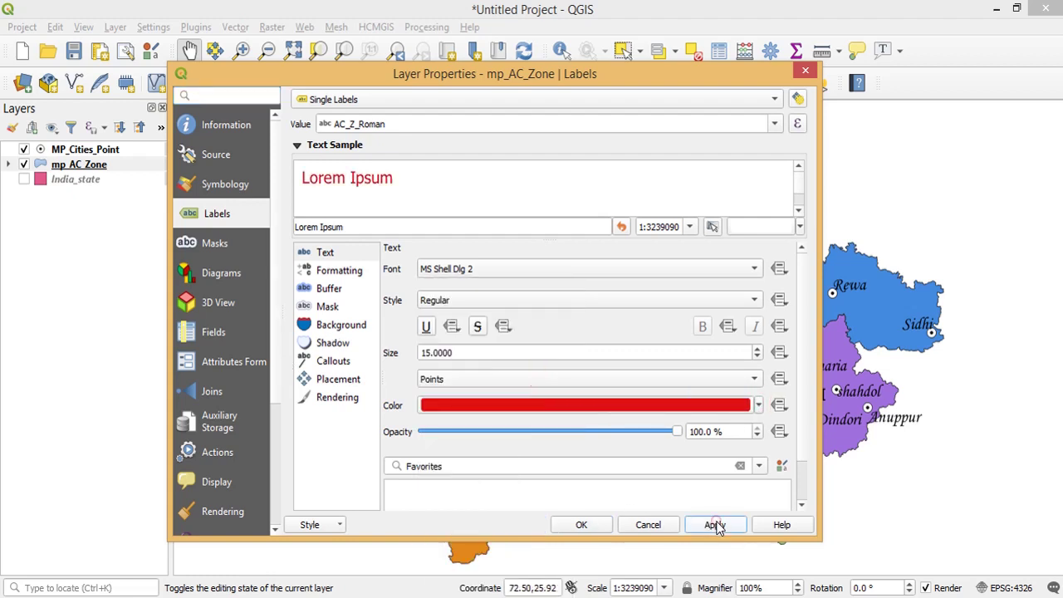
pyautogui.click(581, 524)
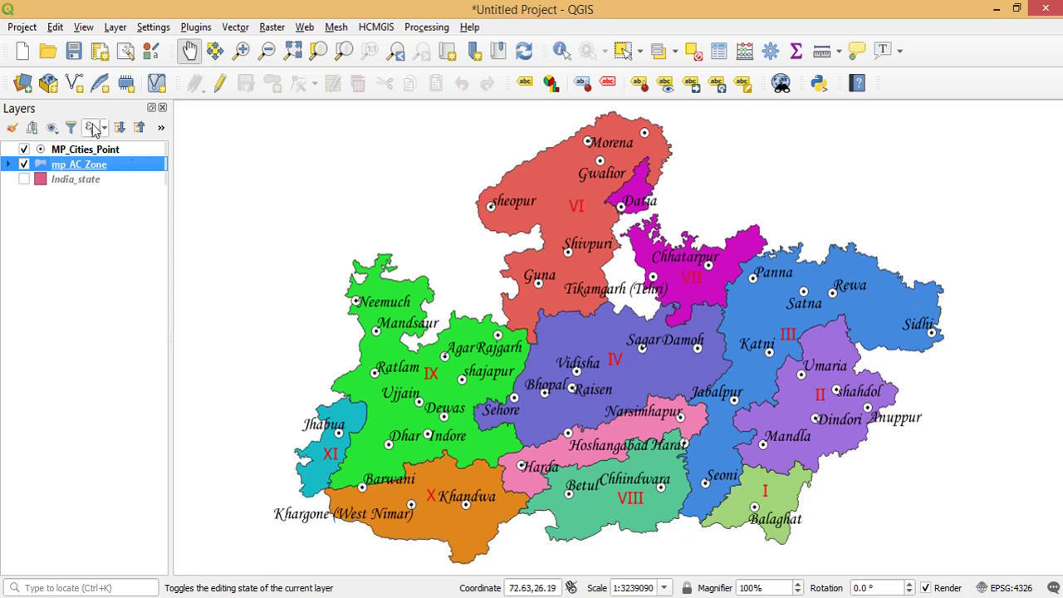
# Create a new print layout titled "MP AC Zone2"
pyautogui.click(23, 30)
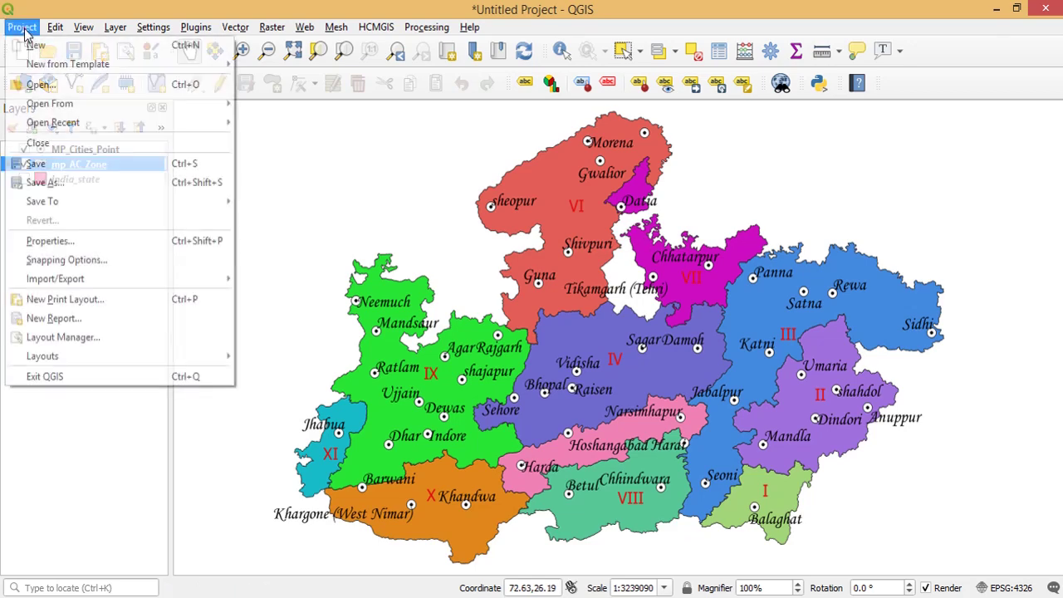
pyautogui.click(50, 301)
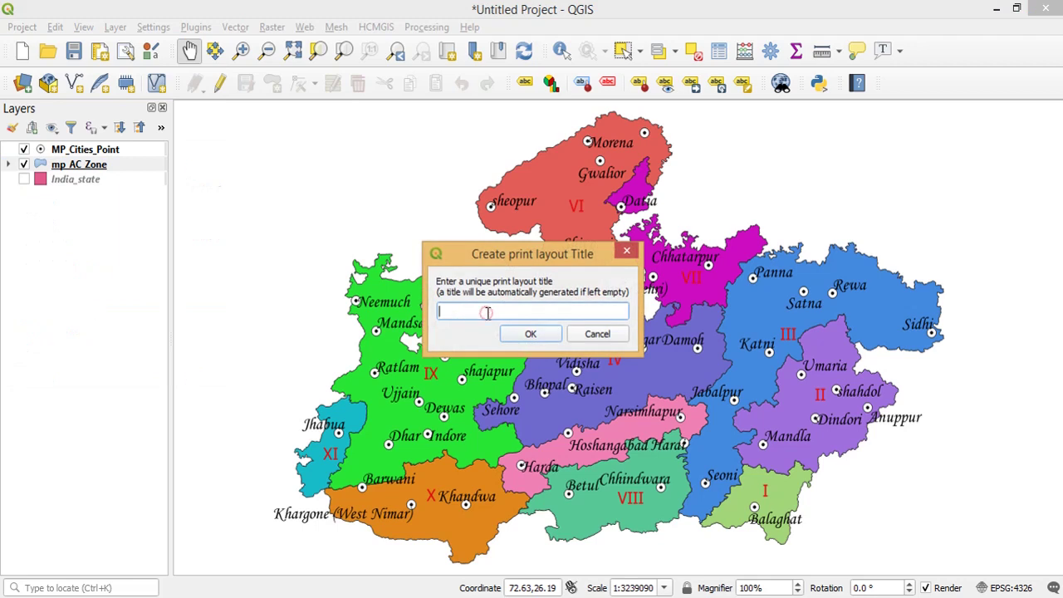
pyautogui.click(487, 312)
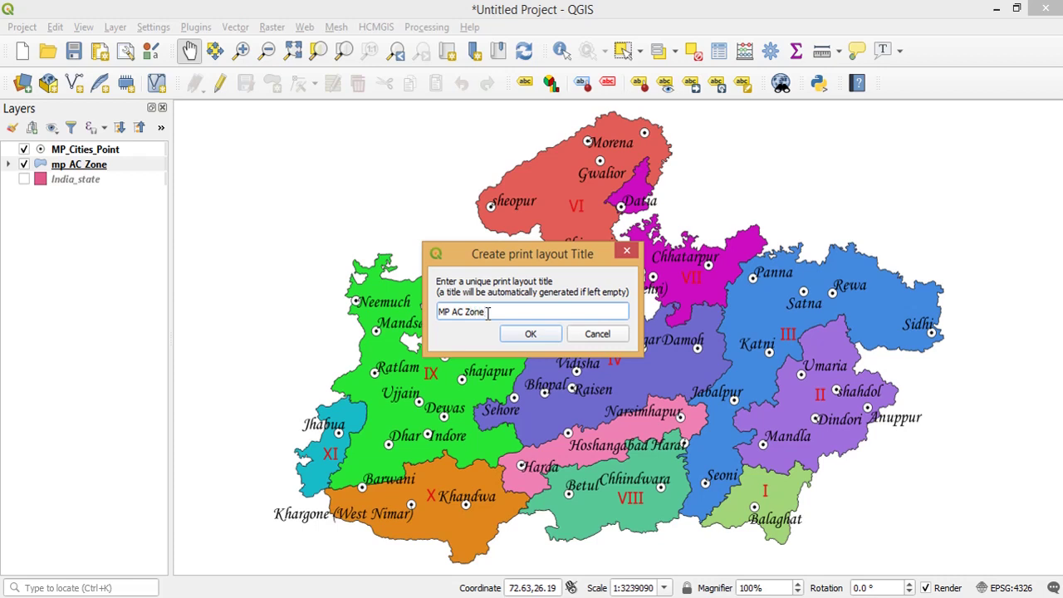
pyautogui.click(511, 334)
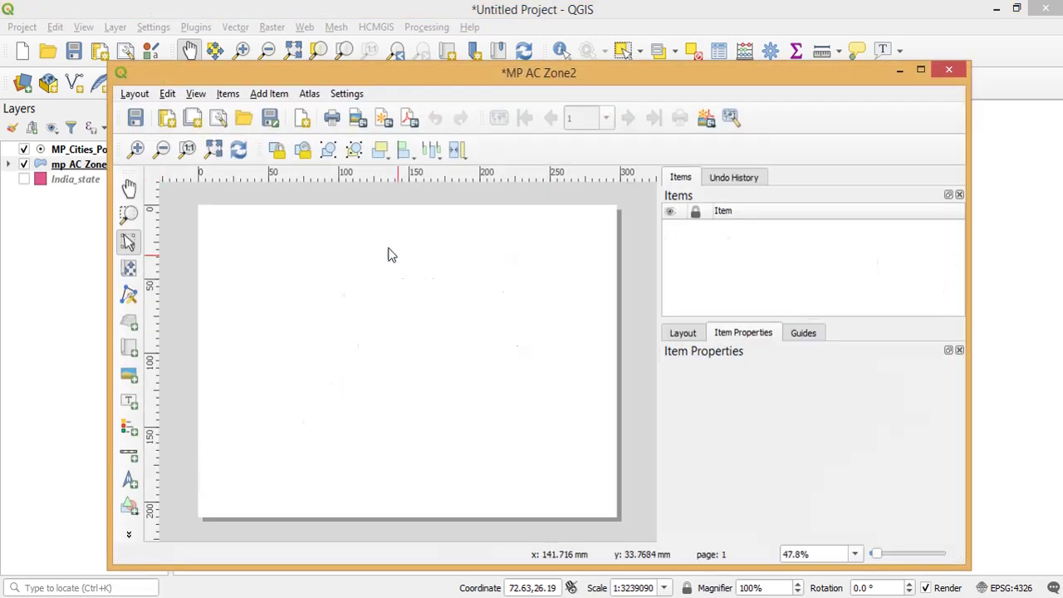
# Add a map to the layout, filling nearly the whole page with a narrow margin around it
pyautogui.click(265, 94)
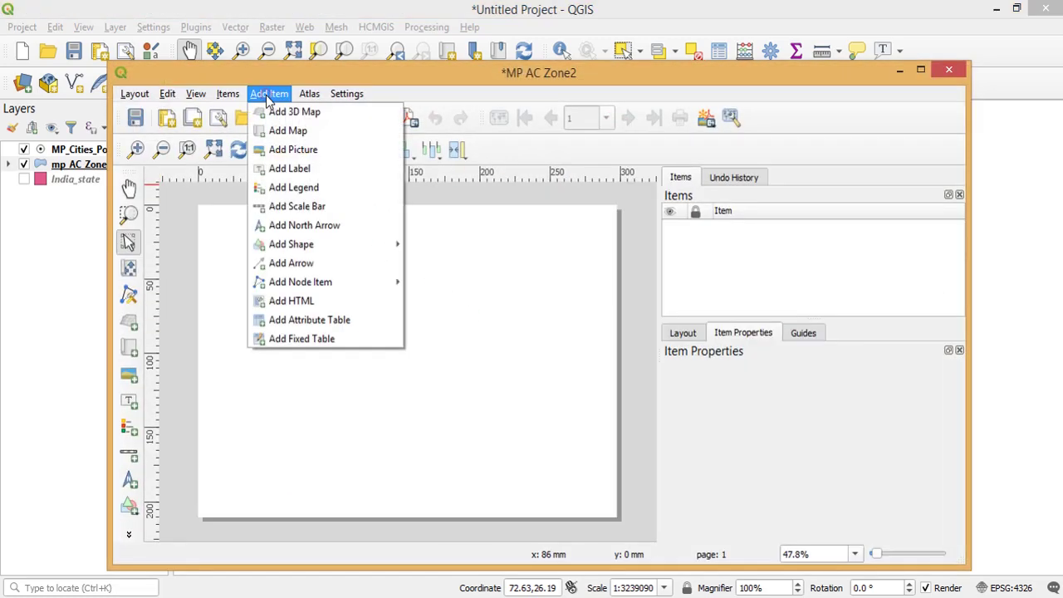
pyautogui.click(288, 131)
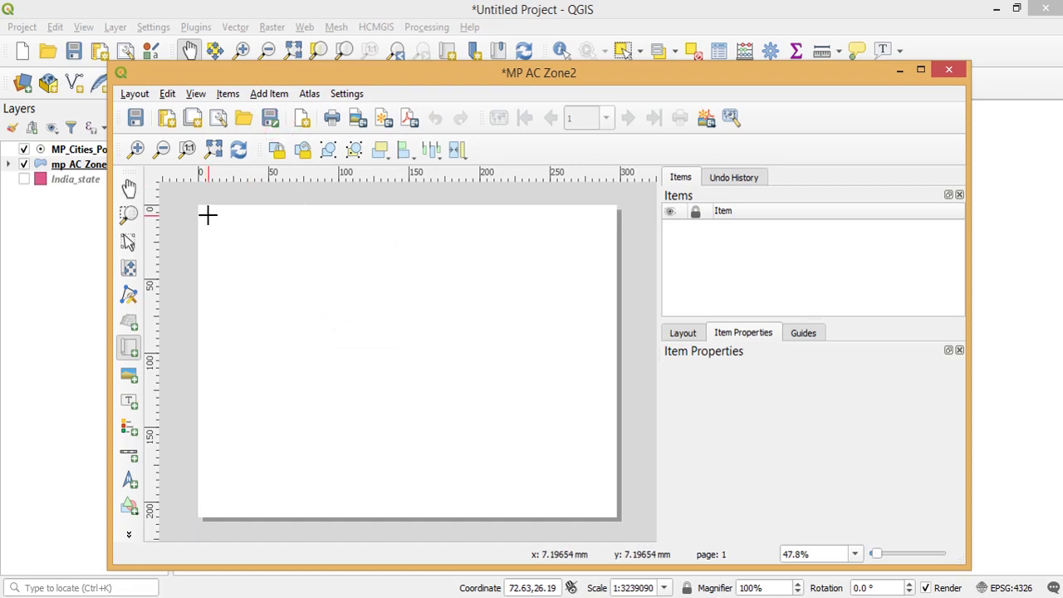
pyautogui.moveTo(208, 215); pyautogui.dragTo(606, 506)
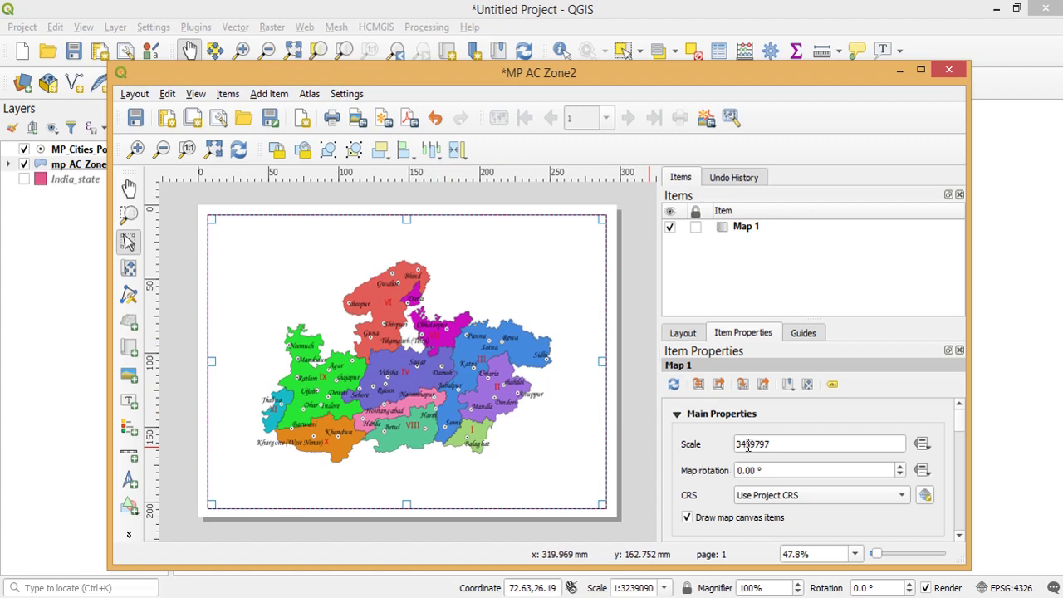
# Set the scale of Map 1 to 2659797 so the state fills the map frame
pyautogui.moveTo(745, 445); pyautogui.dragTo(734, 448)
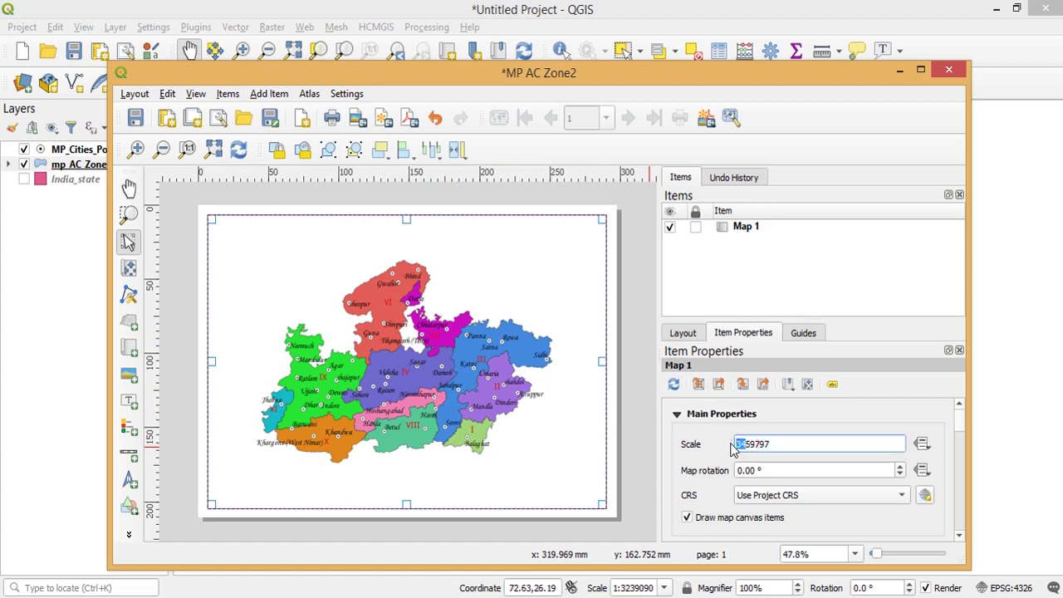
pyautogui.write('2')
pyautogui.press('Return')
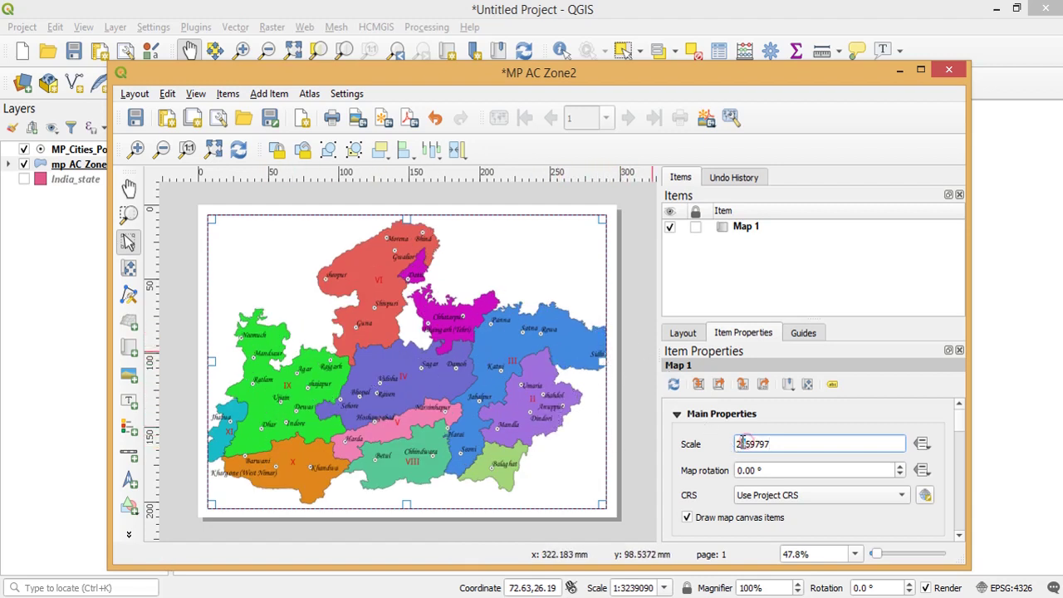
pyautogui.moveTo(740, 443); pyautogui.dragTo(746, 443)
pyautogui.write('6')
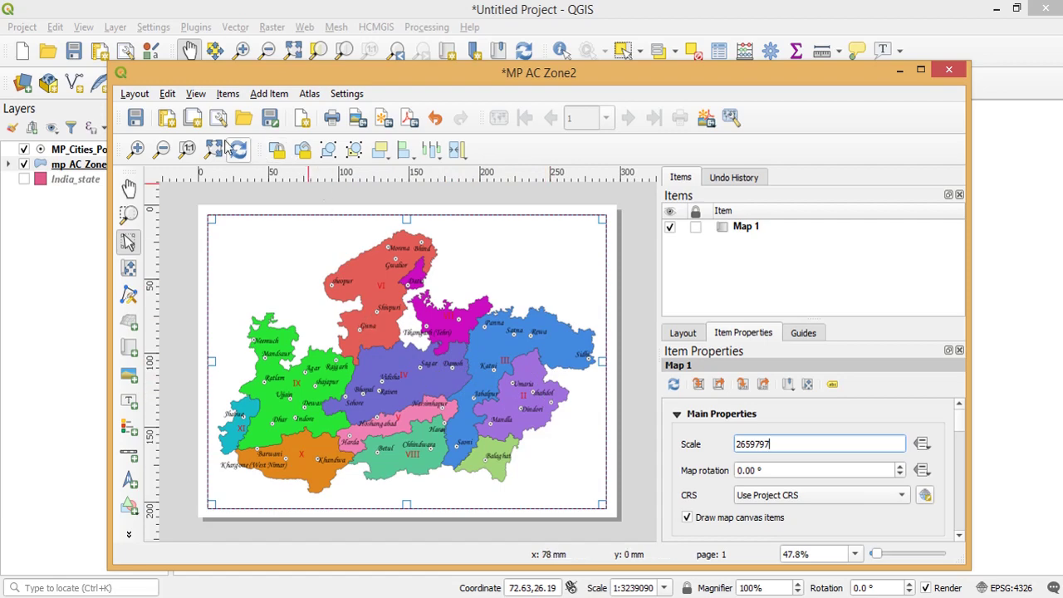
# Use Move Content to zoom the map content out and back in and shift it slightly within its frame
pyautogui.click(169, 95)
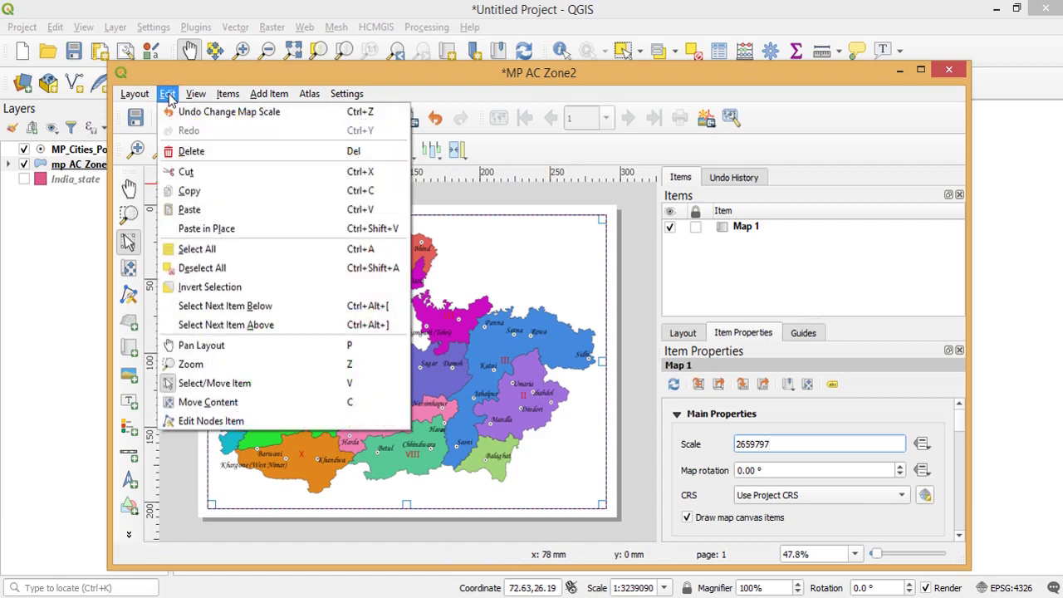
pyautogui.click(207, 401)
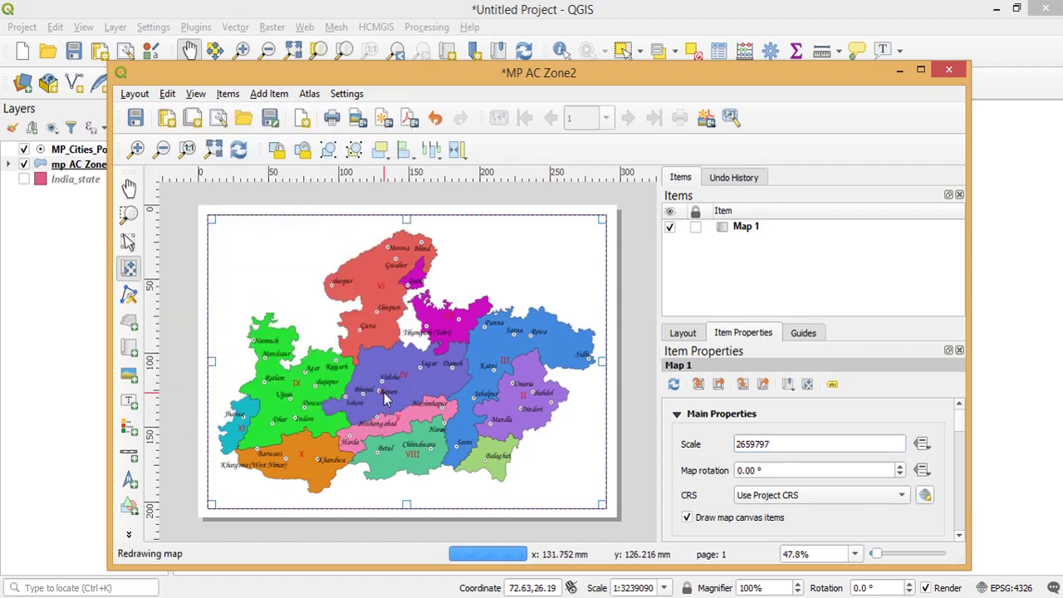
pyautogui.scroll(-1, 397, 381)
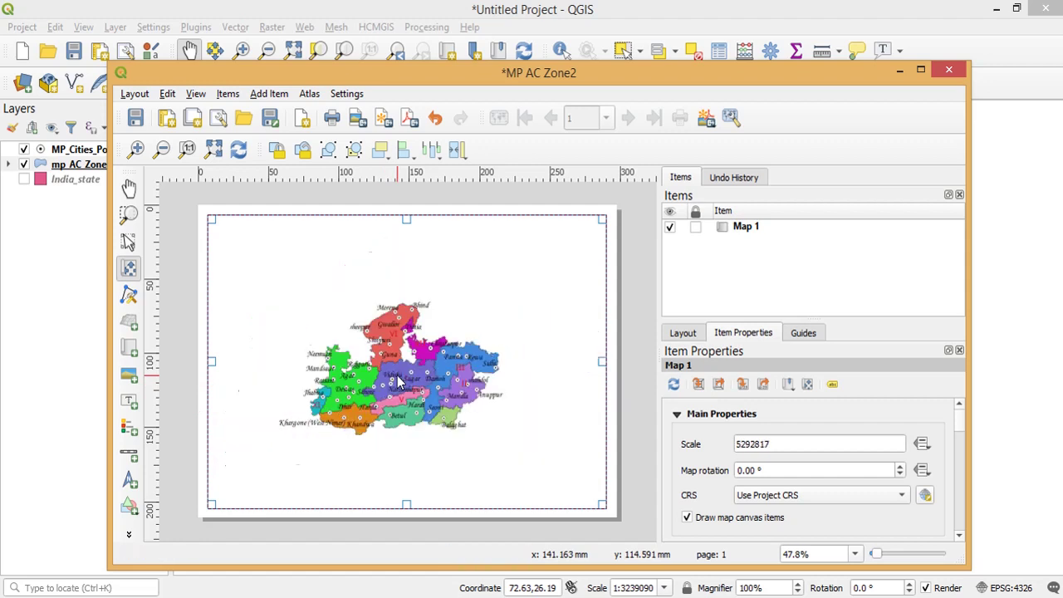
pyautogui.scroll(1, 396, 382)
pyautogui.moveTo(397, 382); pyautogui.dragTo(398, 389)
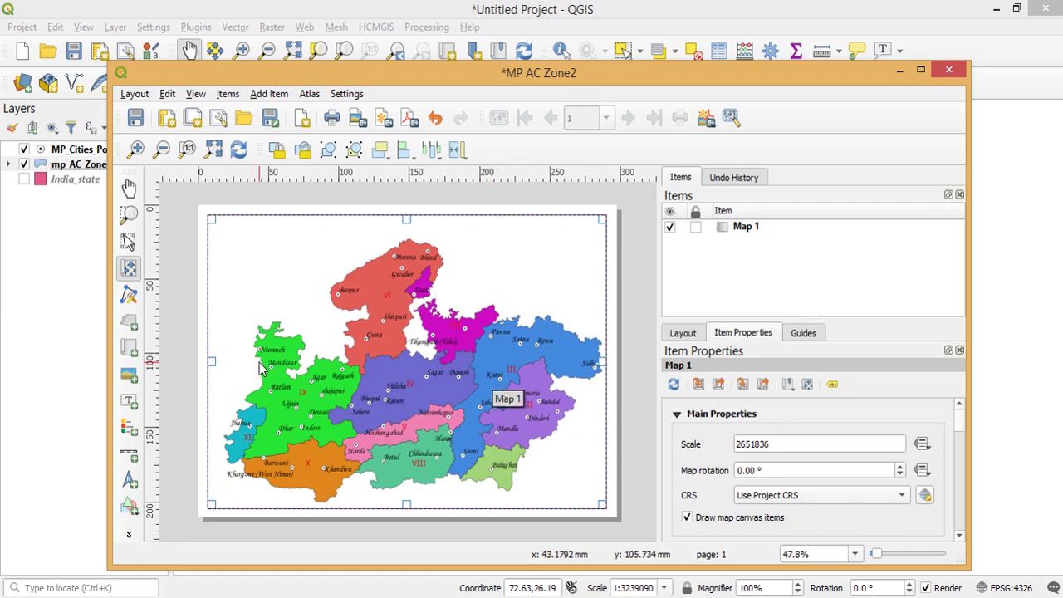
# Set the MP_Cities_Point label size to 18 points in the main window, apply it, and refresh the print layout
pyautogui.click(47, 238)
pyautogui.rightClick(73, 149)
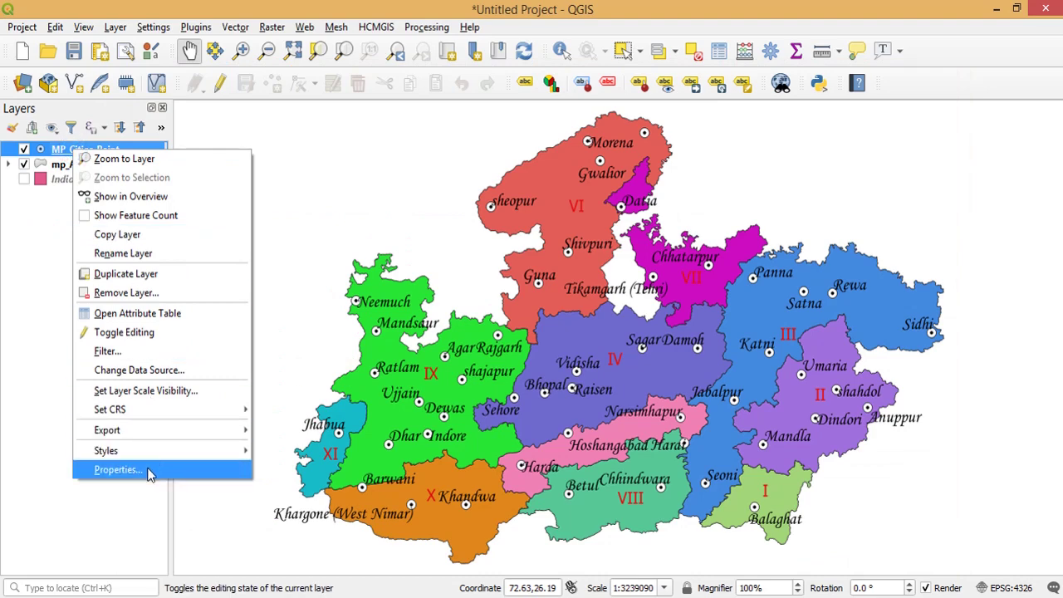
pyautogui.click(117, 470)
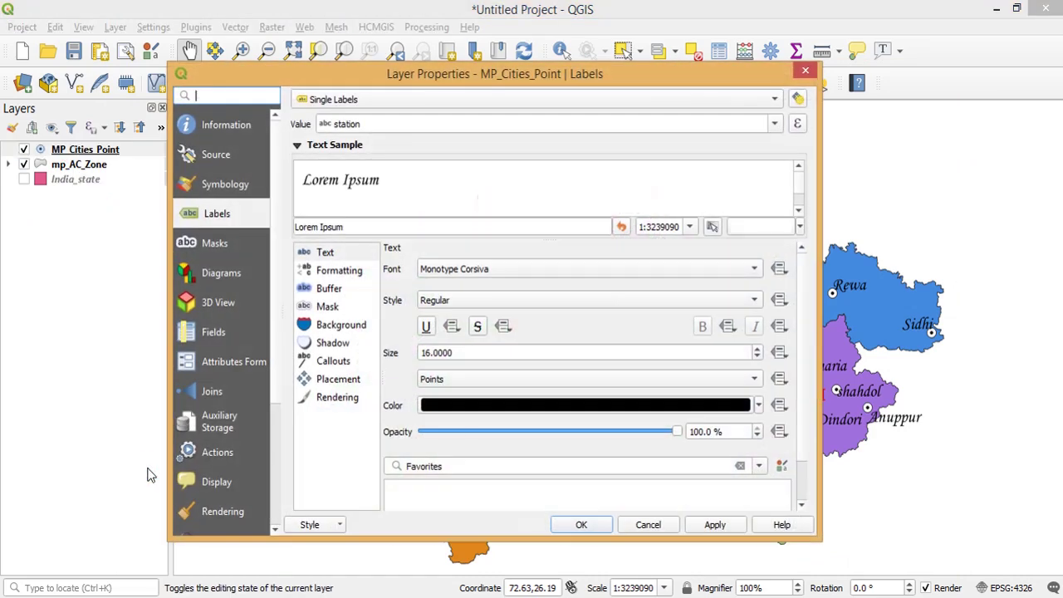
pyautogui.click(425, 351)
pyautogui.click(425, 352)
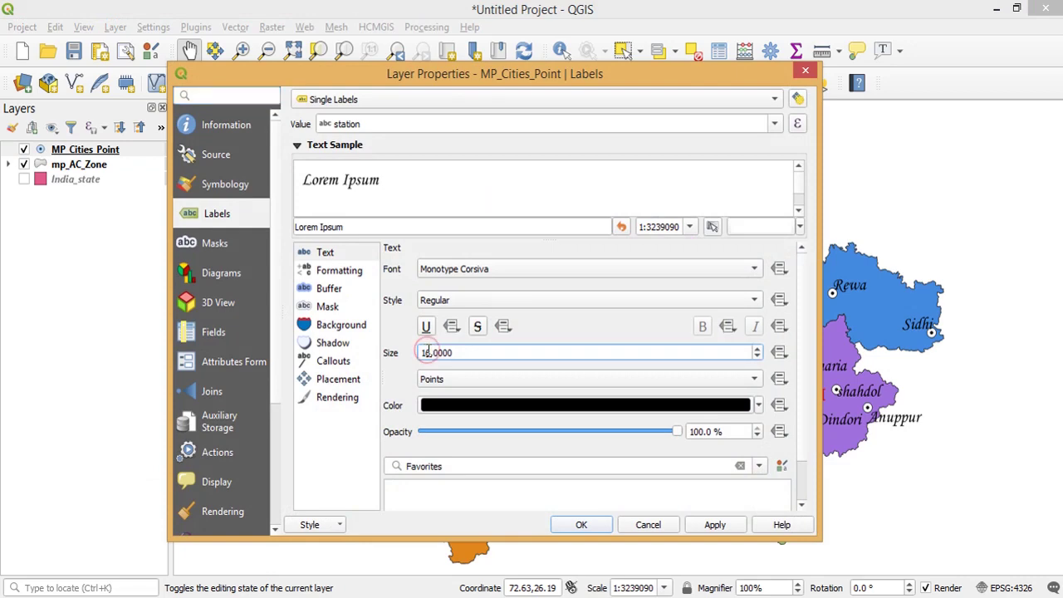
pyautogui.write('8')
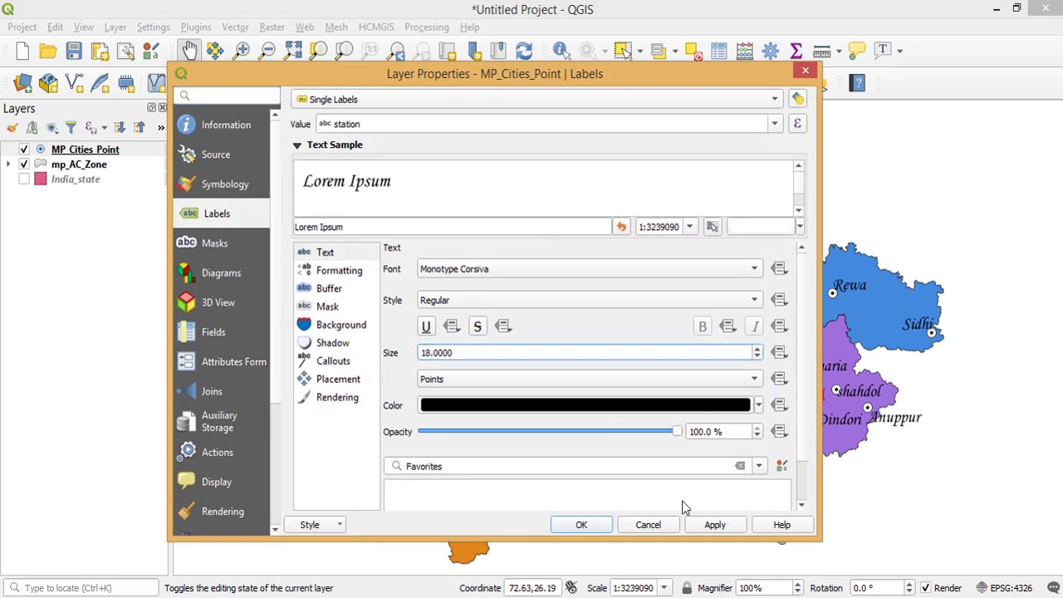
pyautogui.click(714, 525)
pyautogui.click(592, 525)
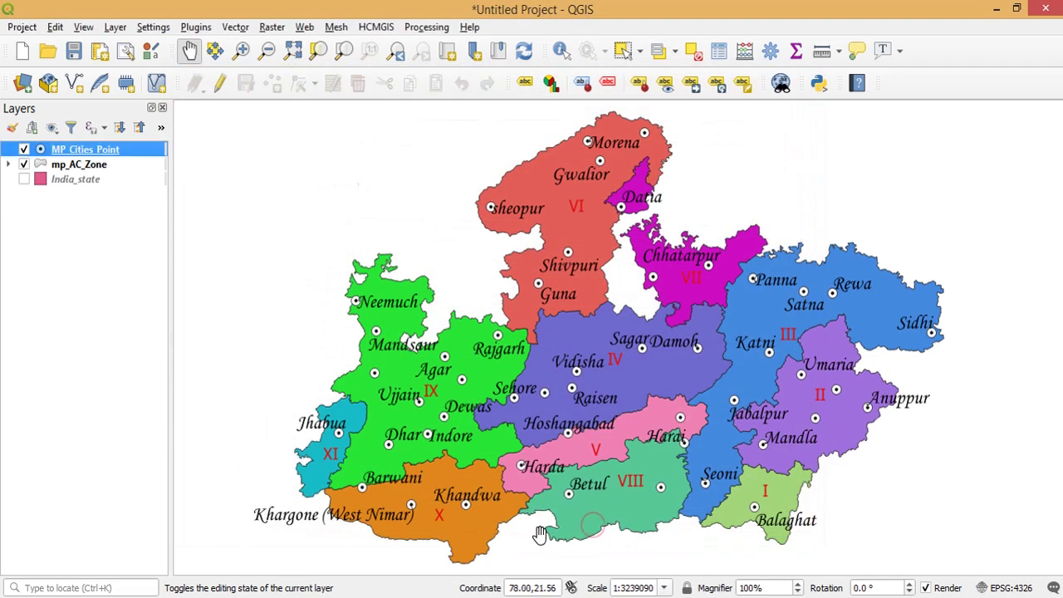
pyautogui.hotkey('alt', 'Tab')
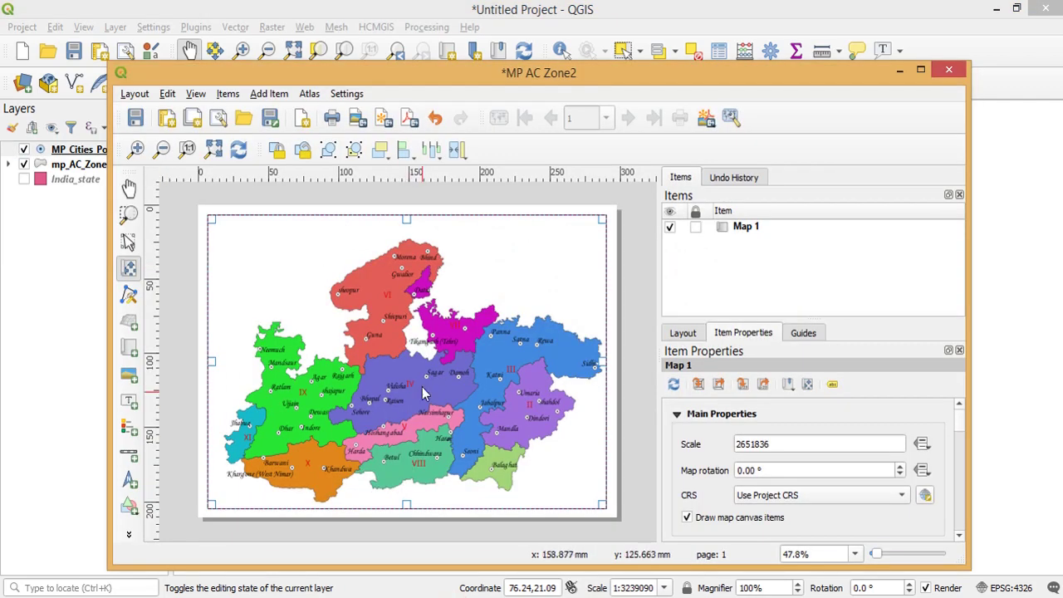
pyautogui.click(238, 151)
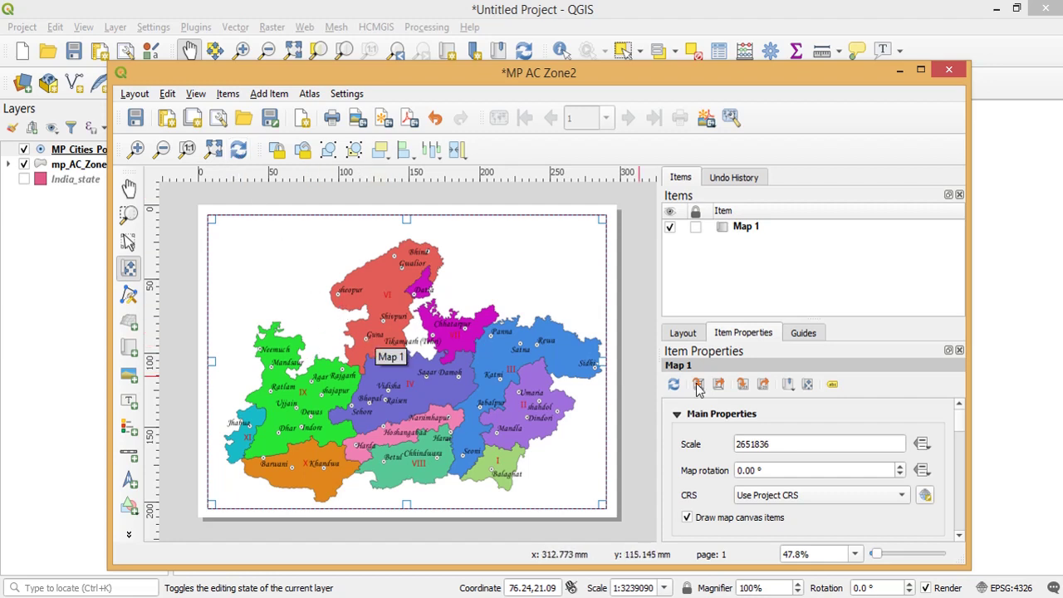
# Add a grid to Map 1 and open its grid properties for modification
pyautogui.click(745, 229)
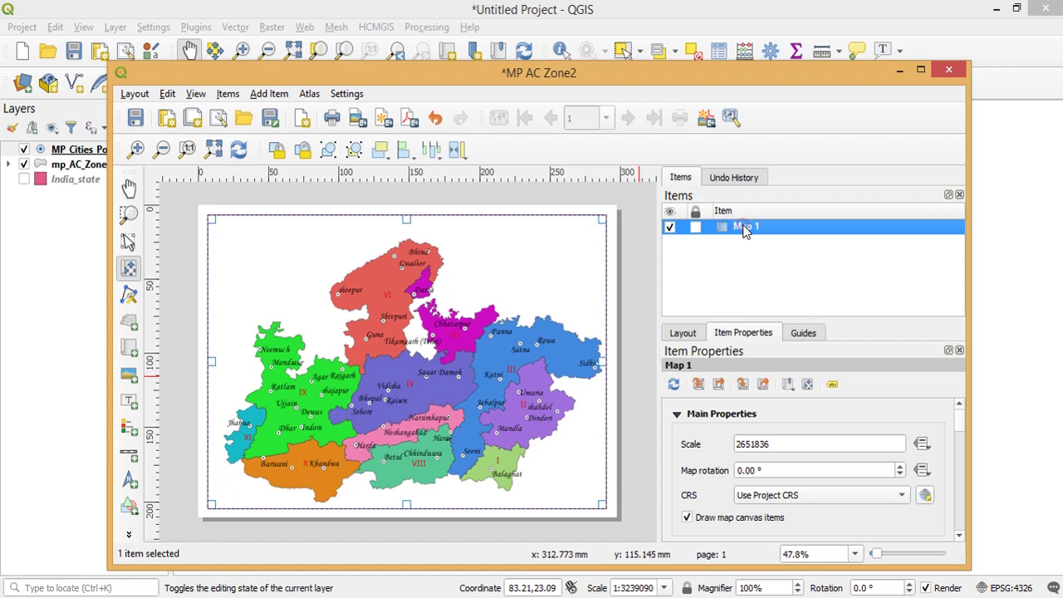
pyautogui.click(961, 422)
pyautogui.scroll(-5, 960, 428)
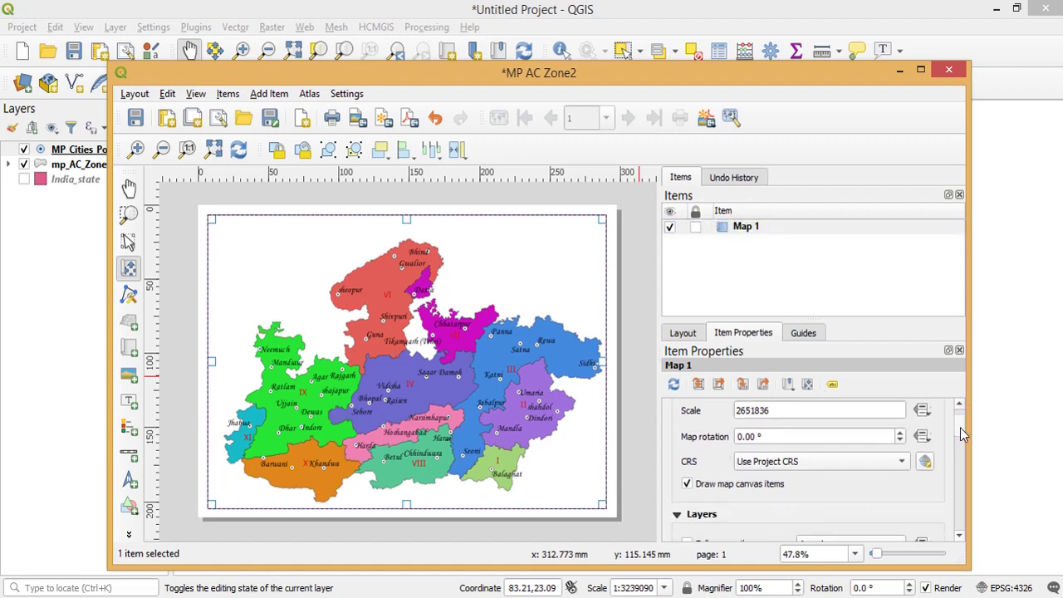
pyautogui.scroll(-3, 954, 454)
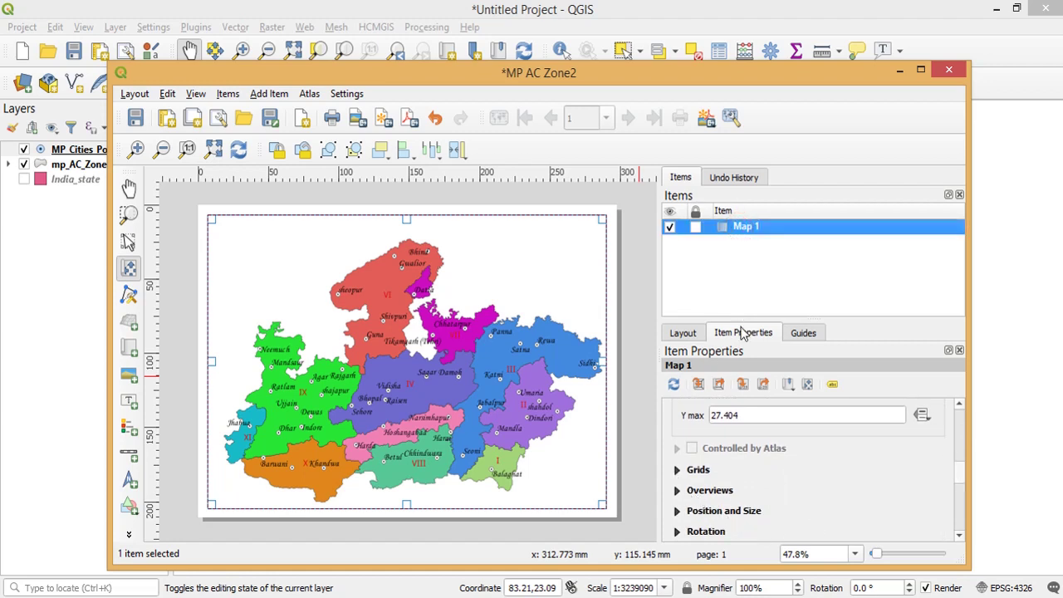
pyautogui.click(677, 470)
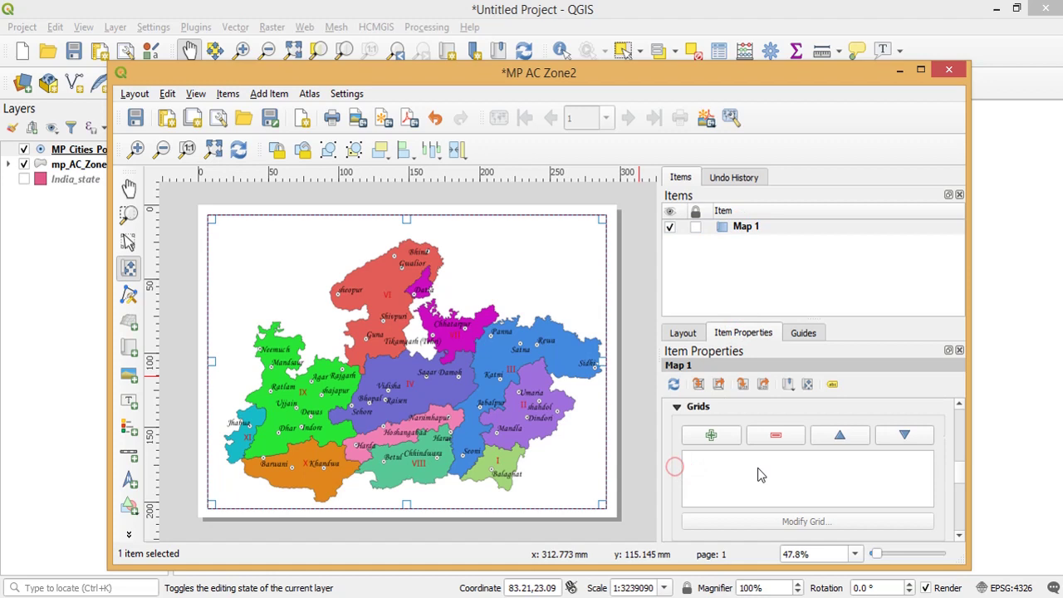
pyautogui.click(711, 435)
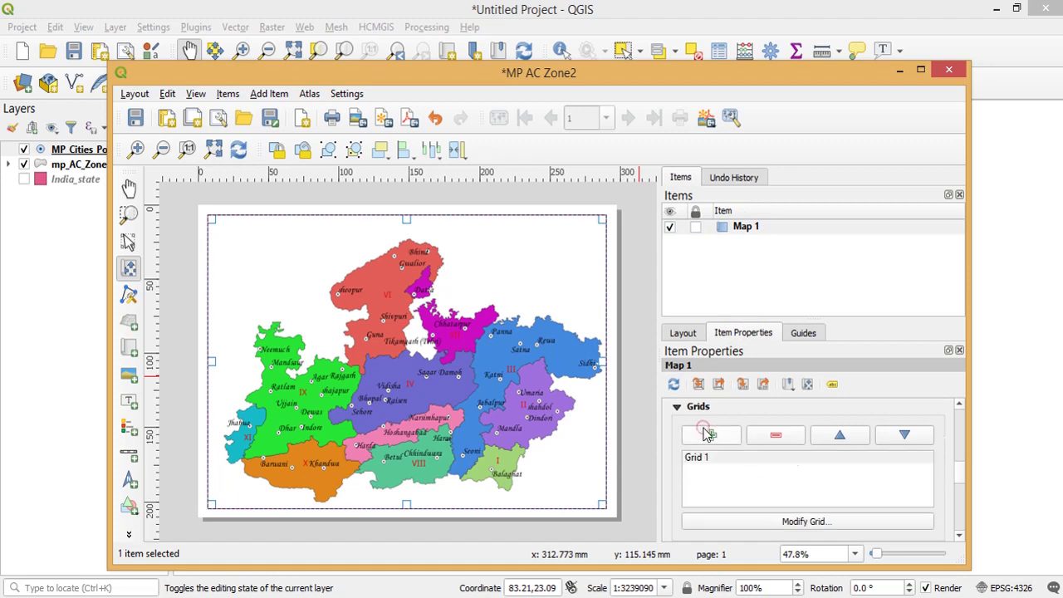
pyautogui.click(789, 521)
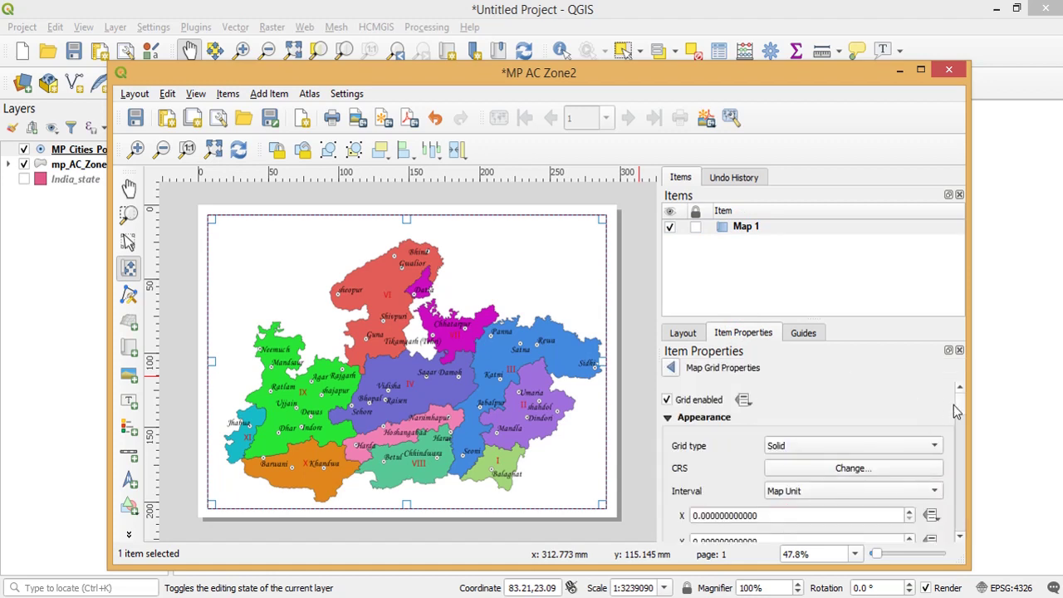
# Set the map grid interval to 2 map units in both X and Y
pyautogui.moveTo(959, 409); pyautogui.dragTo(951, 422)
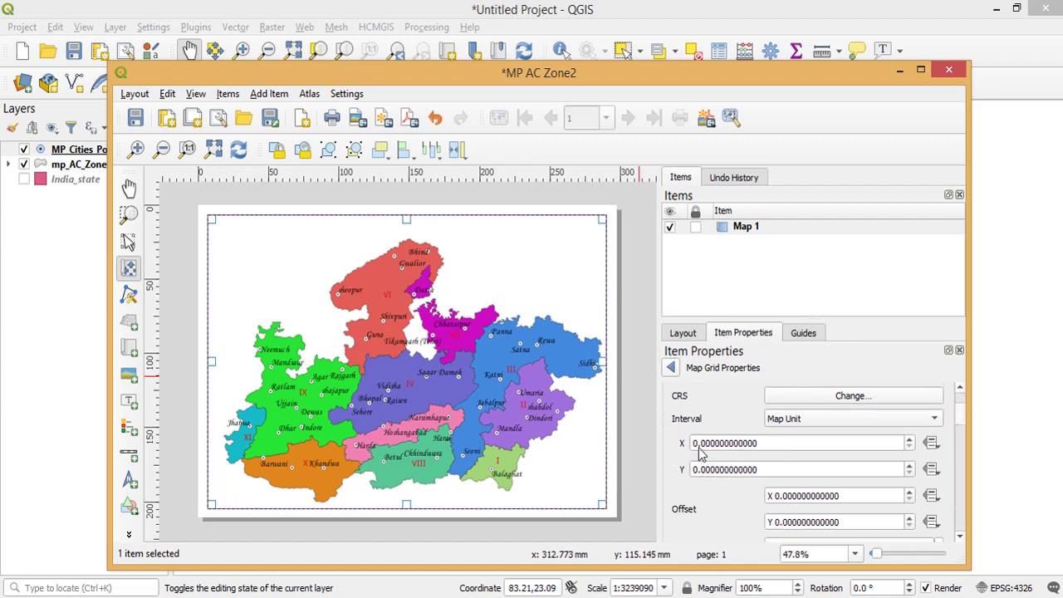
pyautogui.doubleClick(695, 442)
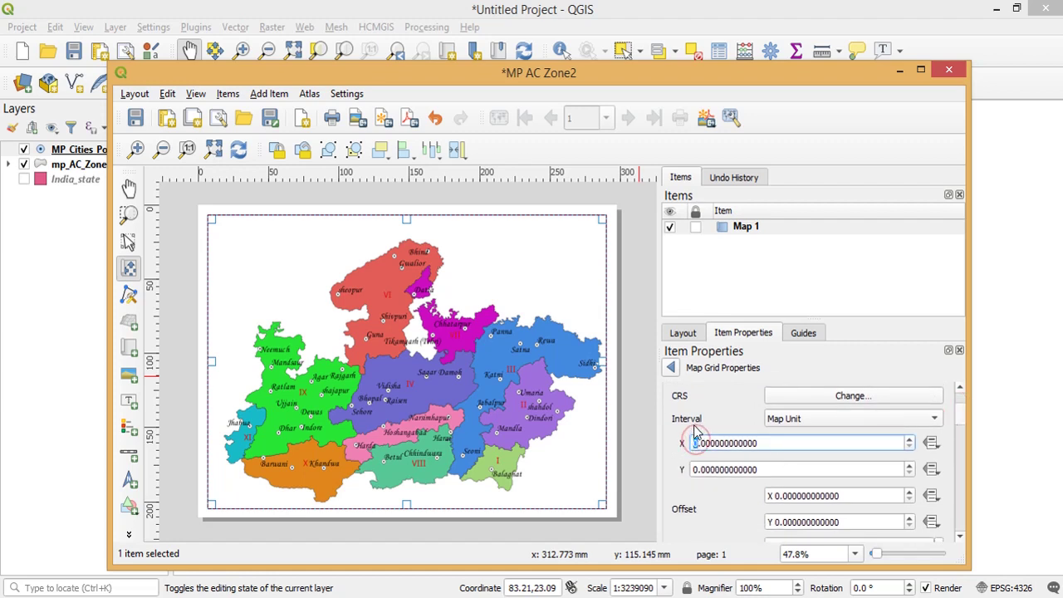
pyautogui.write('2')
pyautogui.doubleClick(696, 469)
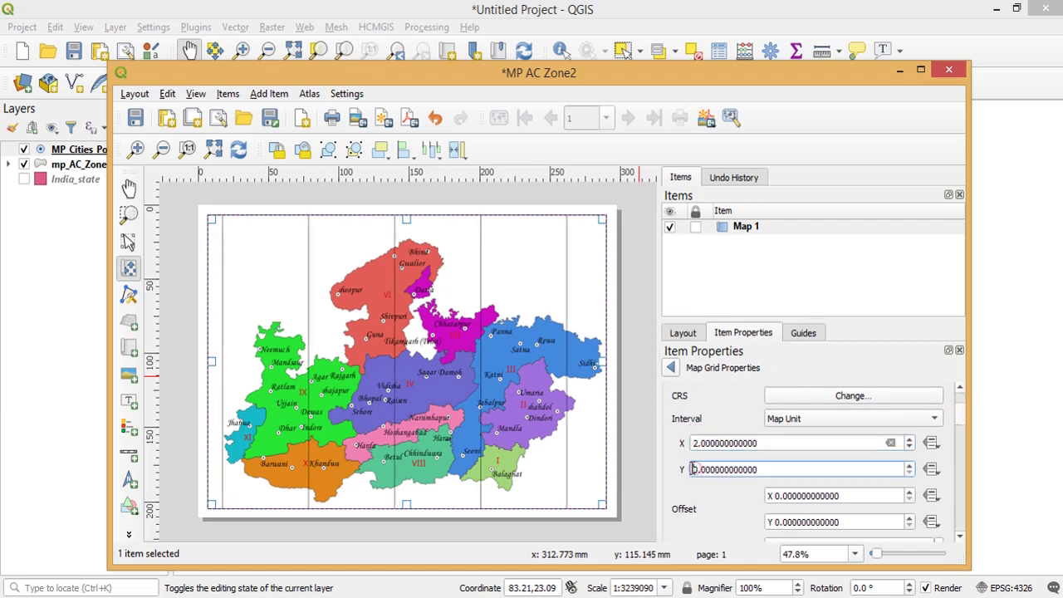
pyautogui.write('2')
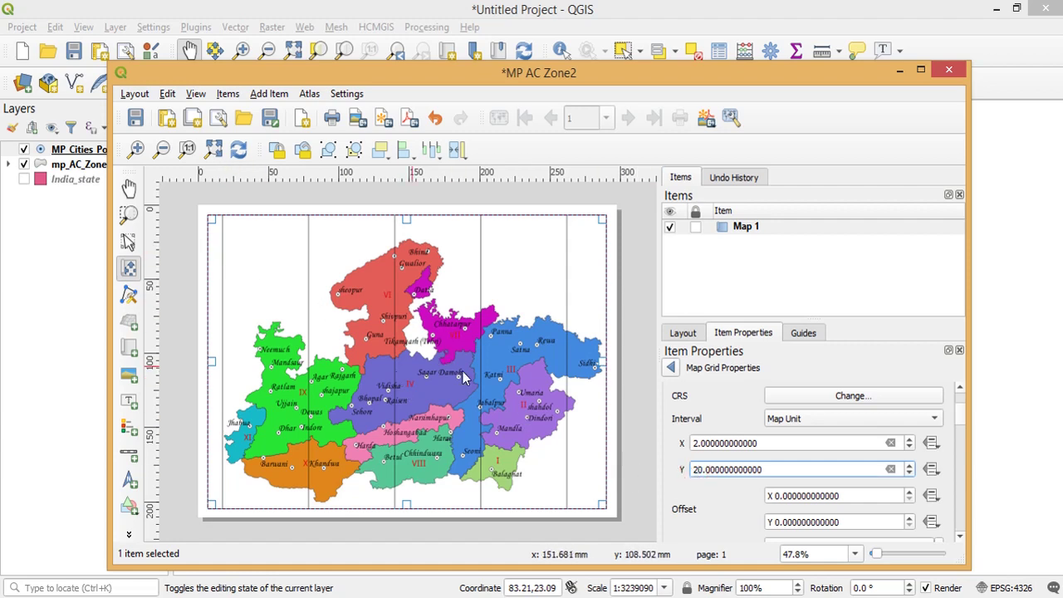
pyautogui.press('Delete')
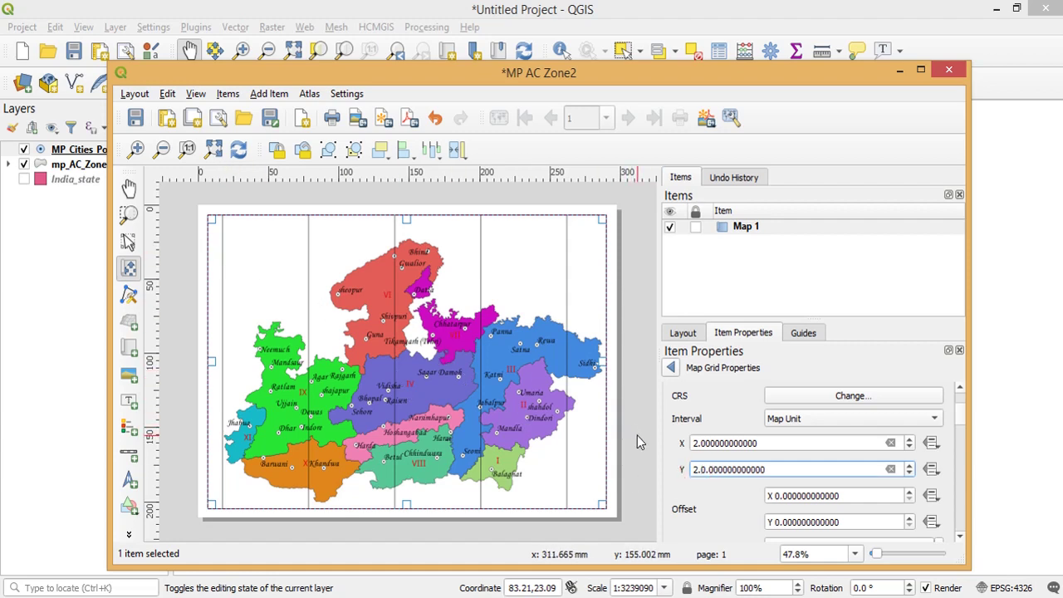
pyautogui.press('Delete')
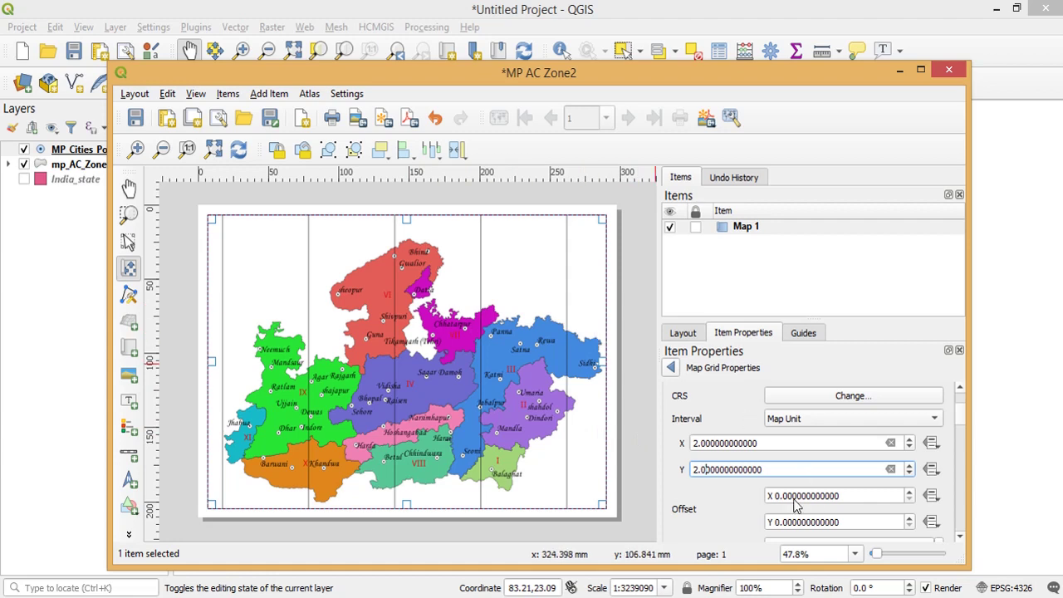
pyautogui.click(793, 446)
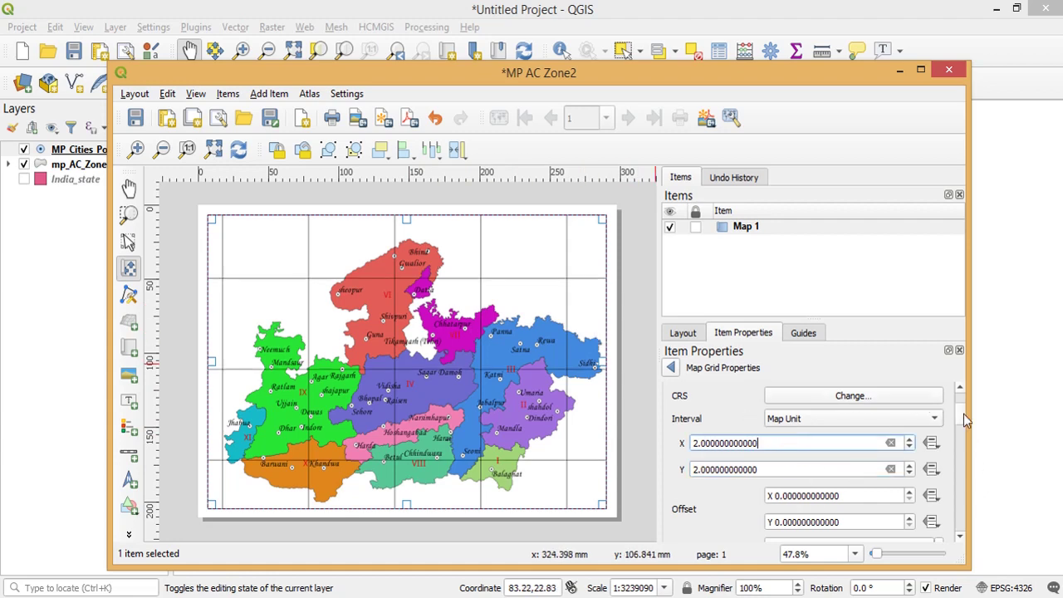
# Try the Cross grid type for the map grid and set it back to Solid
pyautogui.moveTo(963, 419); pyautogui.dragTo(961, 409)
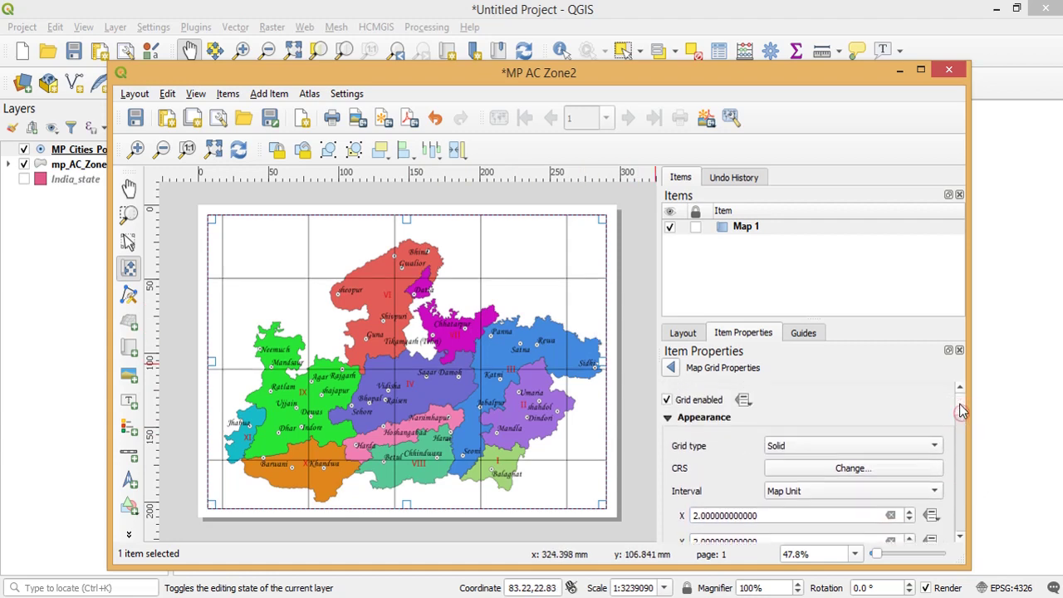
pyautogui.click(887, 446)
pyautogui.click(852, 463)
pyautogui.click(839, 446)
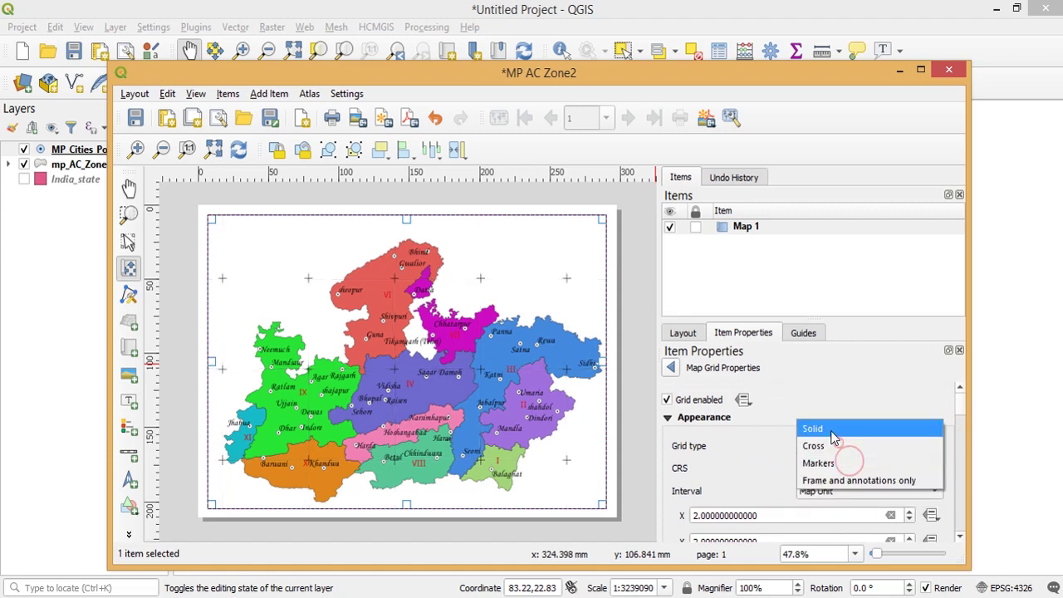
pyautogui.click(833, 432)
# Lower the opacity of the grid line style to roughly half so the lines look lighter
pyautogui.moveTo(961, 410); pyautogui.dragTo(960, 437)
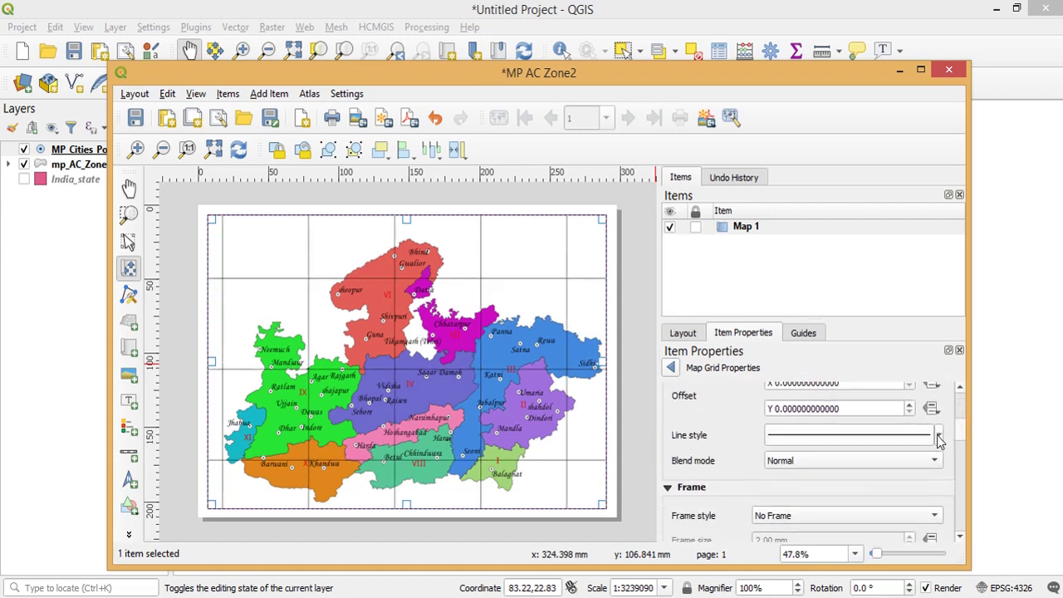
pyautogui.click(938, 436)
pyautogui.click(852, 450)
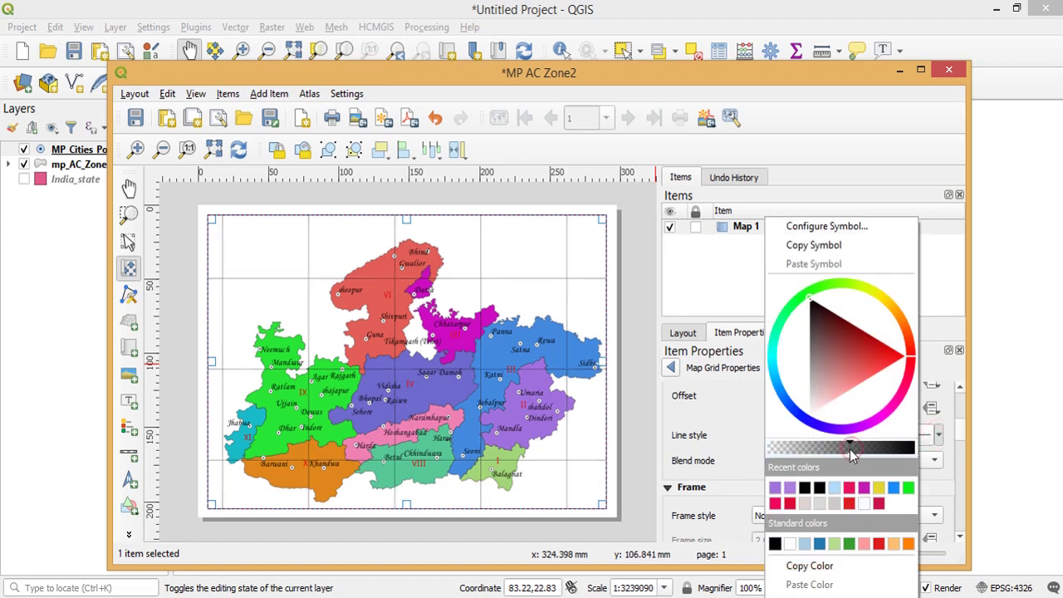
pyautogui.moveTo(849, 450); pyautogui.dragTo(838, 449)
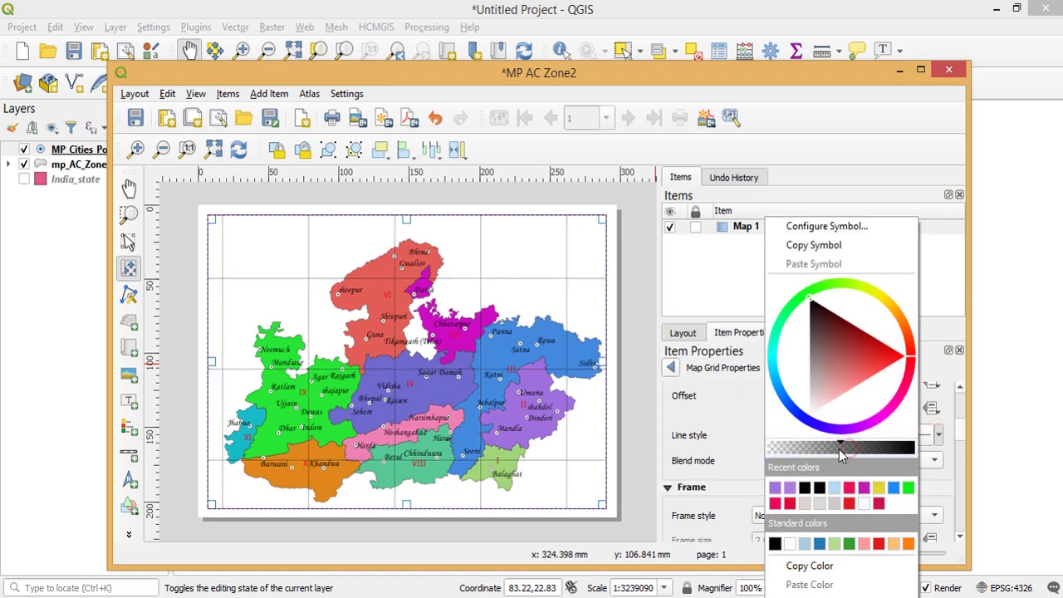
pyautogui.click(937, 461)
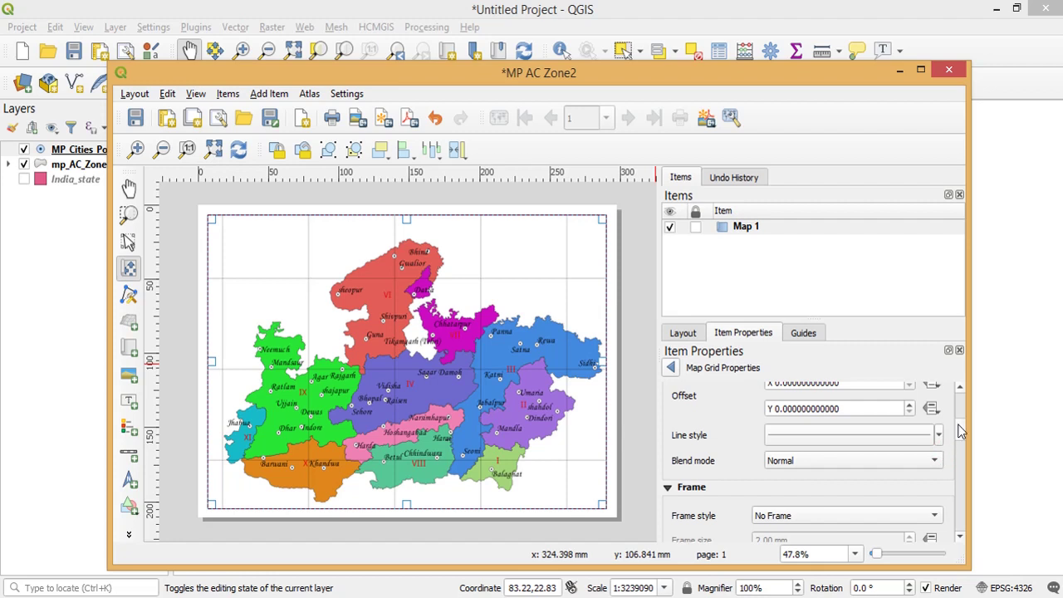
# Give the grid a Zebra frame with a frame size of 1.00 mm
pyautogui.scroll(-3, 960, 431)
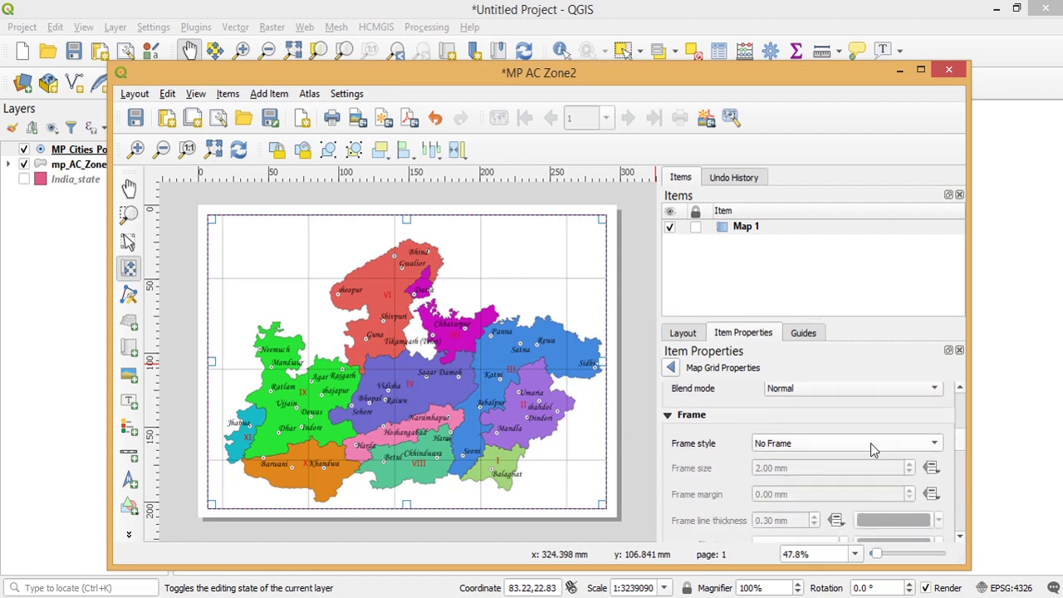
pyautogui.click(873, 446)
pyautogui.click(874, 446)
pyautogui.scroll(-2, 960, 443)
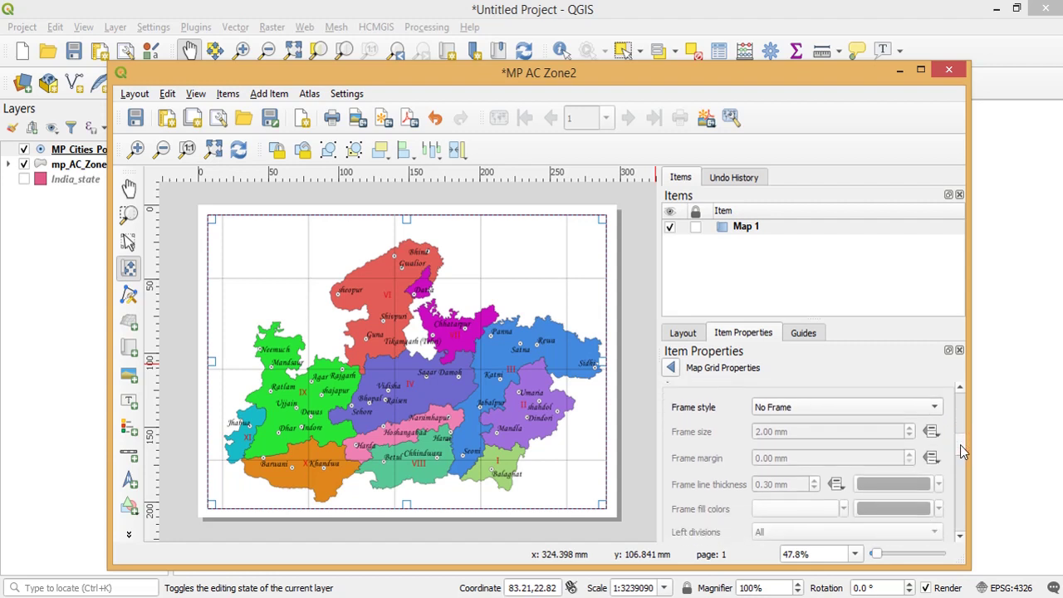
pyautogui.click(895, 407)
pyautogui.click(838, 423)
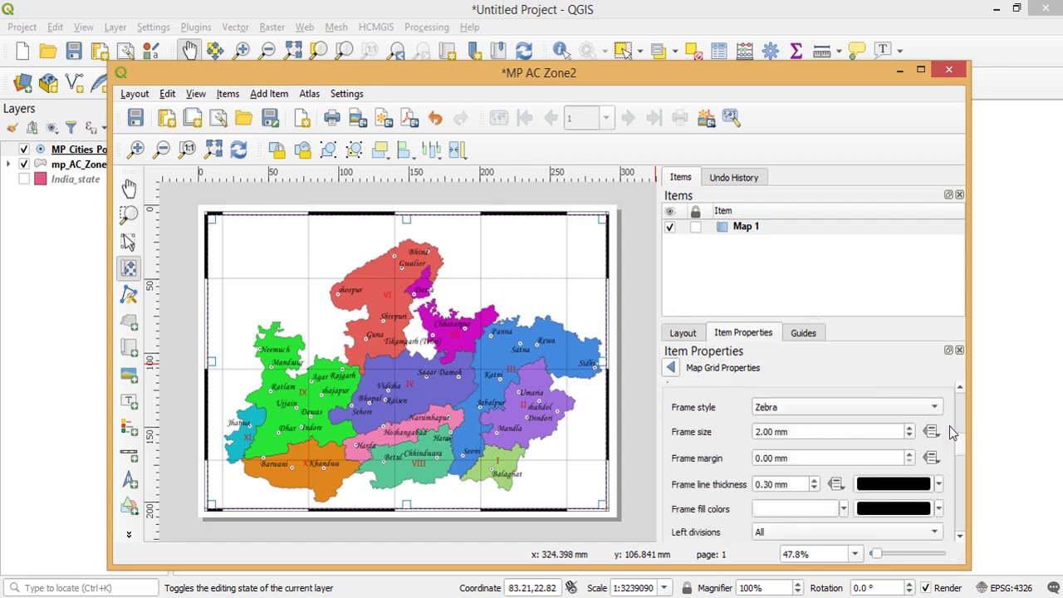
pyautogui.click(762, 432)
pyautogui.press('BackSpace')
pyautogui.write('3')
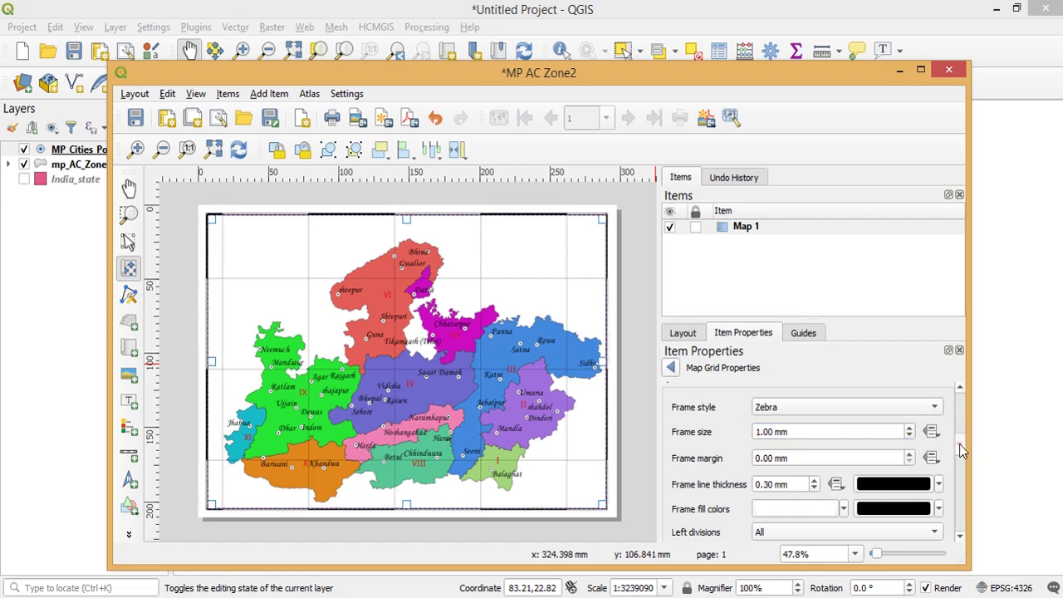
# Enable Draw Coordinates for the grid and set the coordinate font size to 15.25 pt
pyautogui.moveTo(959, 443); pyautogui.dragTo(962, 481)
pyautogui.click(682, 415)
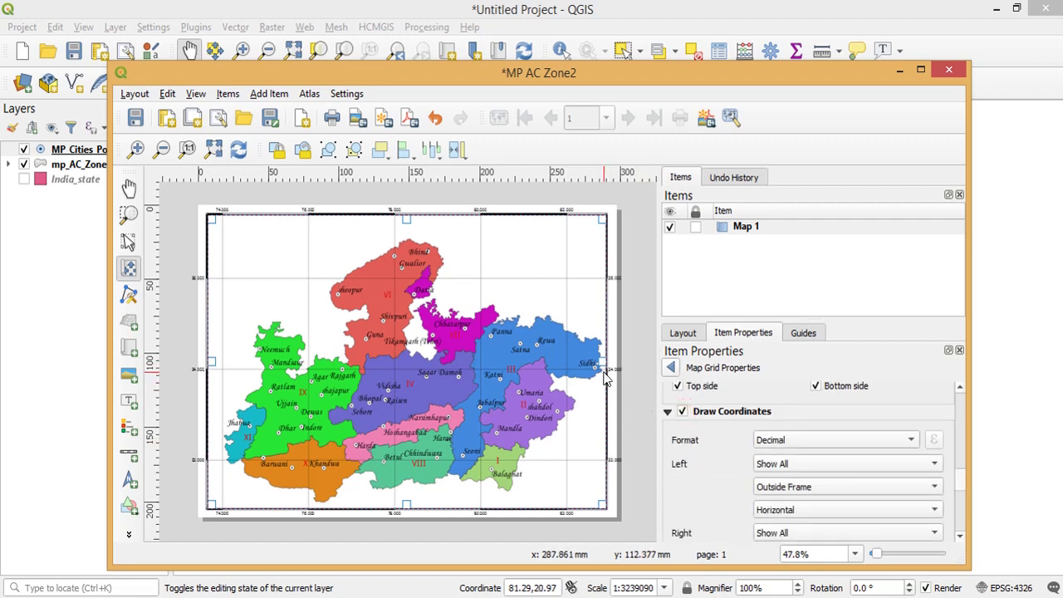
pyautogui.moveTo(876, 554); pyautogui.dragTo(881, 553)
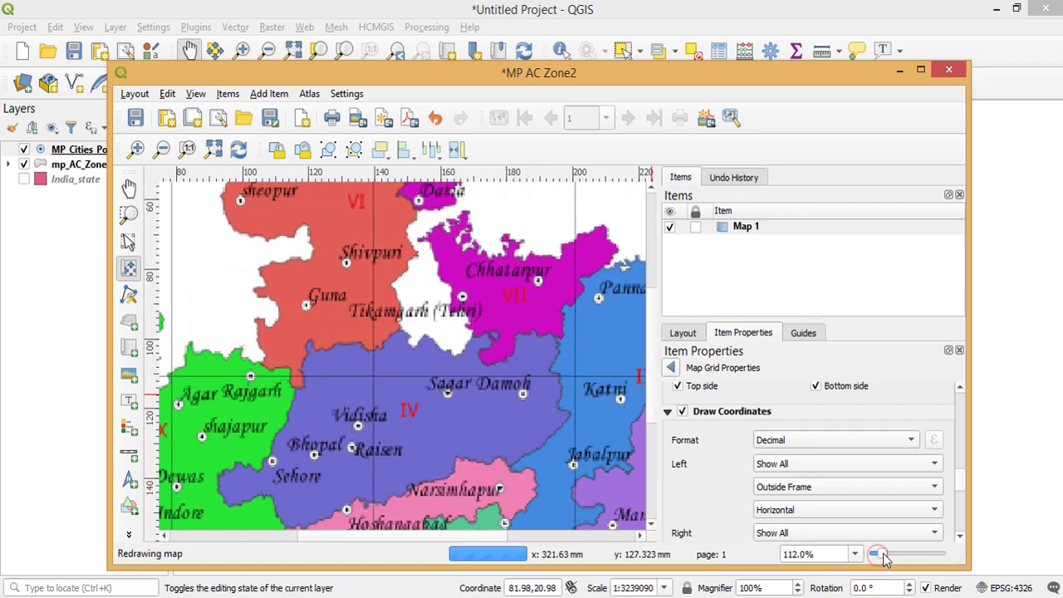
pyautogui.hscroll(5, 447, 536)
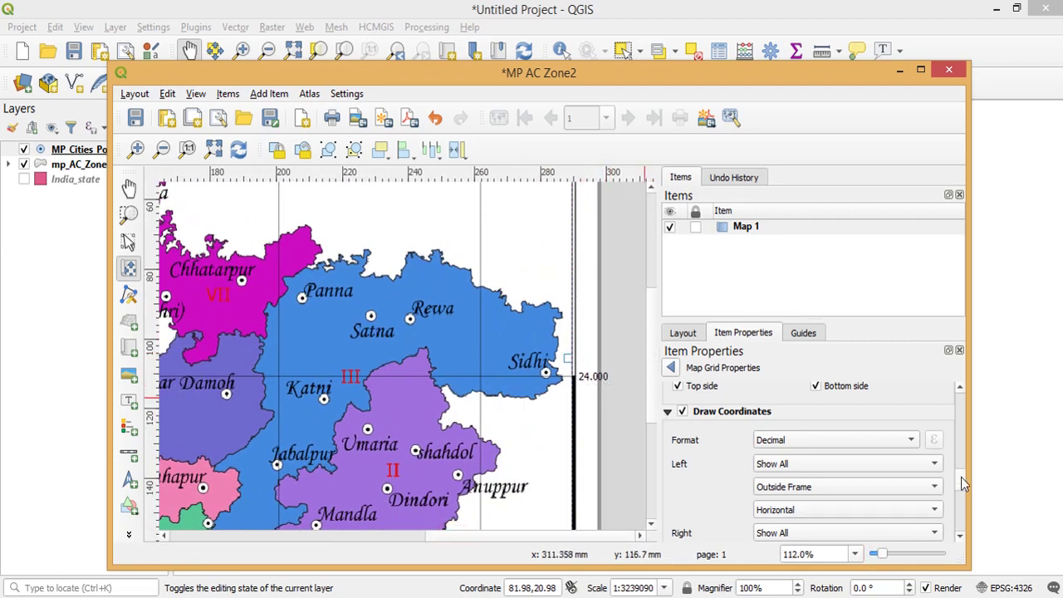
pyautogui.scroll(-8, 961, 480)
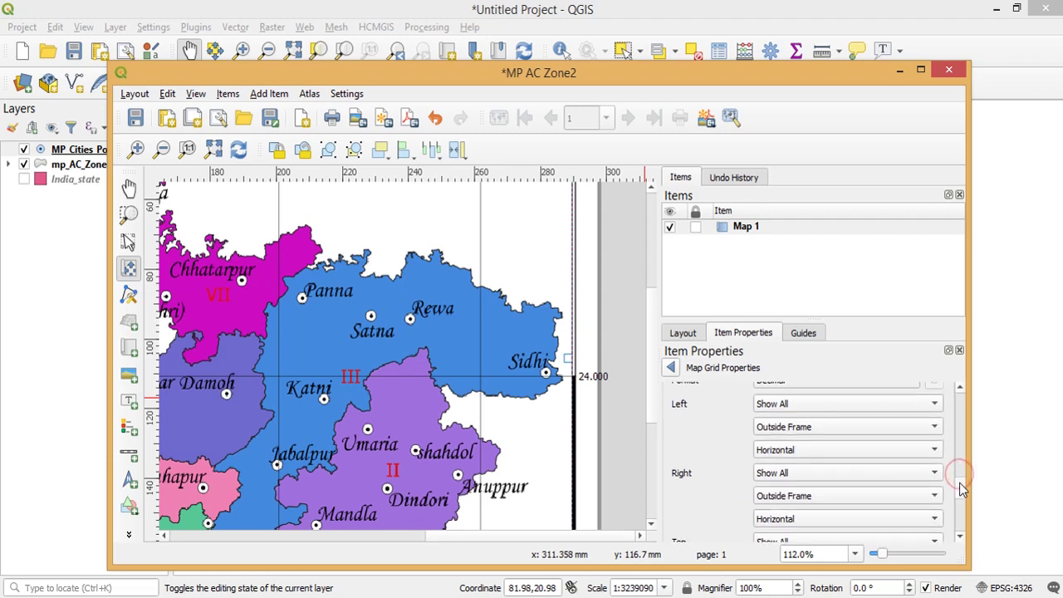
pyautogui.scroll(-3, 962, 509)
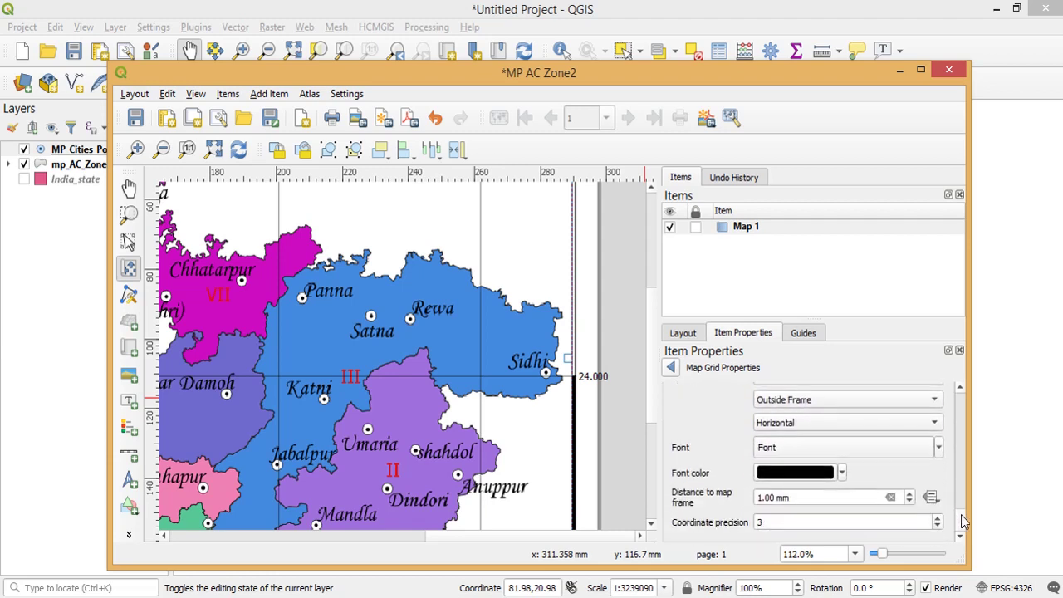
pyautogui.click(938, 447)
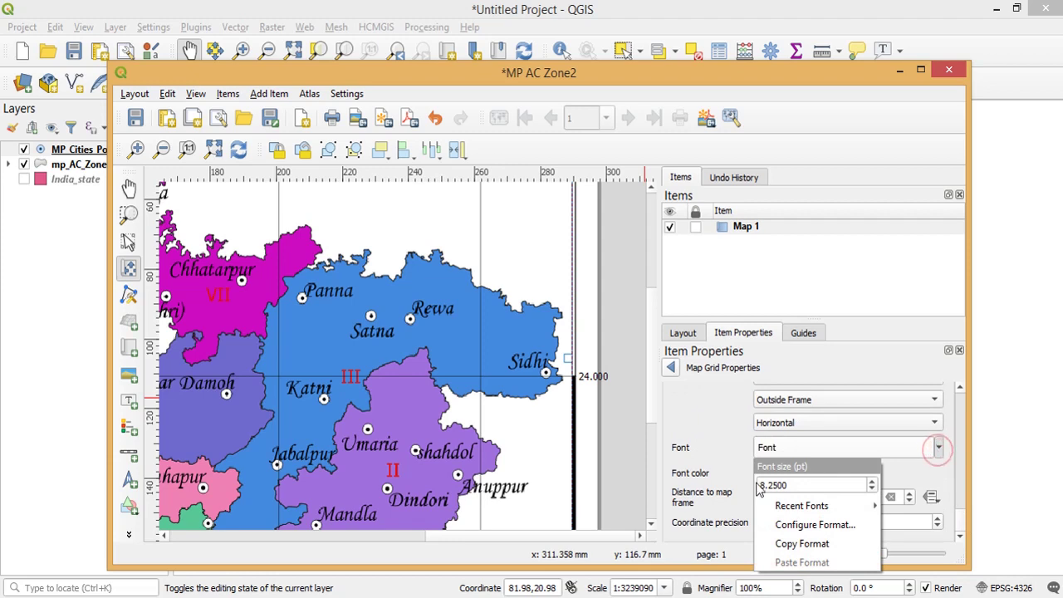
pyautogui.moveTo(764, 484); pyautogui.dragTo(746, 479)
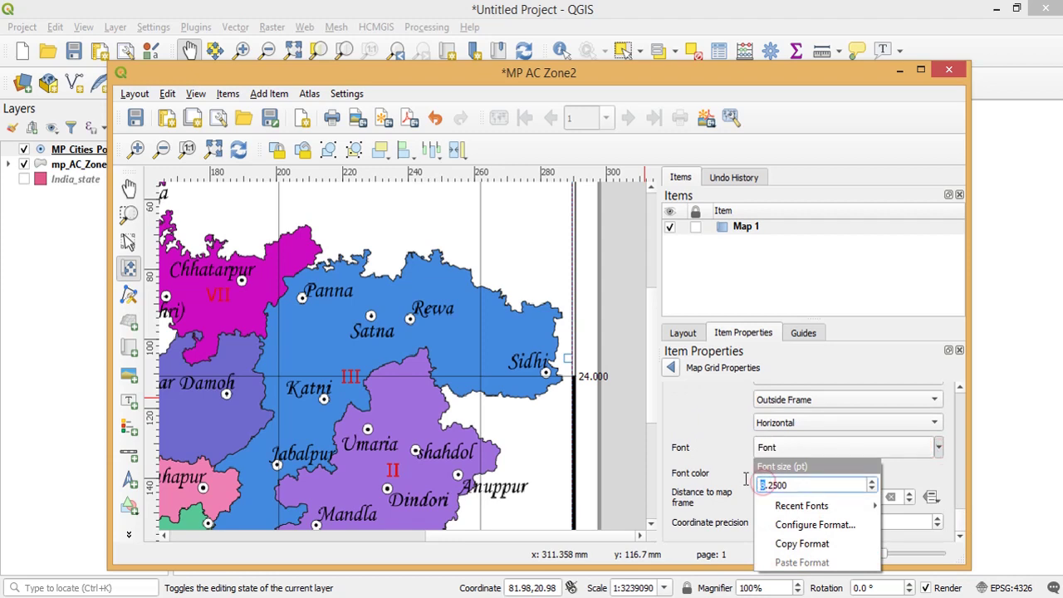
pyautogui.write('15')
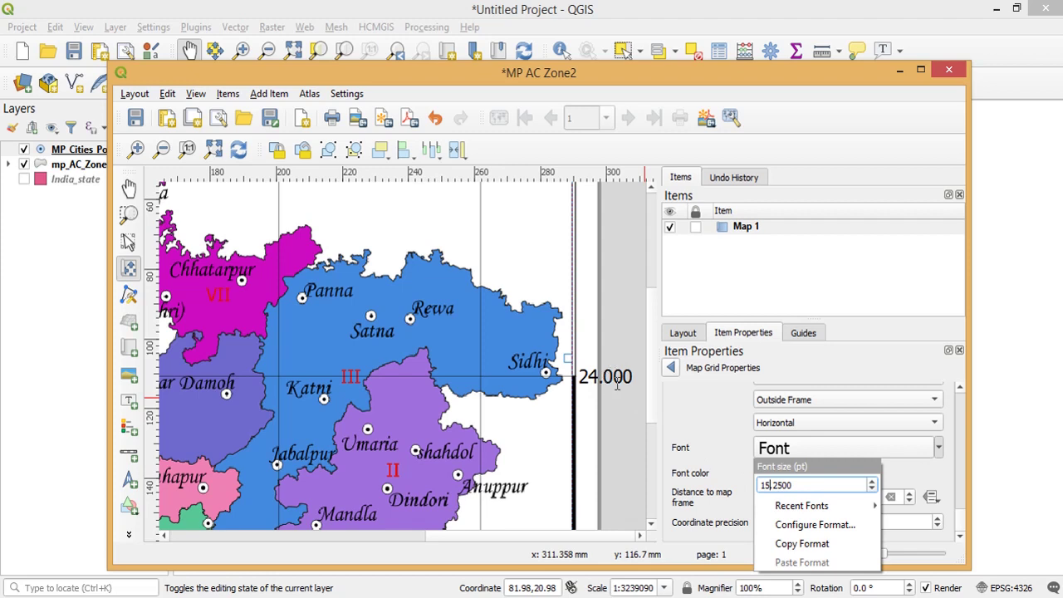
pyautogui.click(961, 508)
# Orient the grid coordinates on the map's right and left sides as Vertical Ascending
pyautogui.scroll(3, 962, 509)
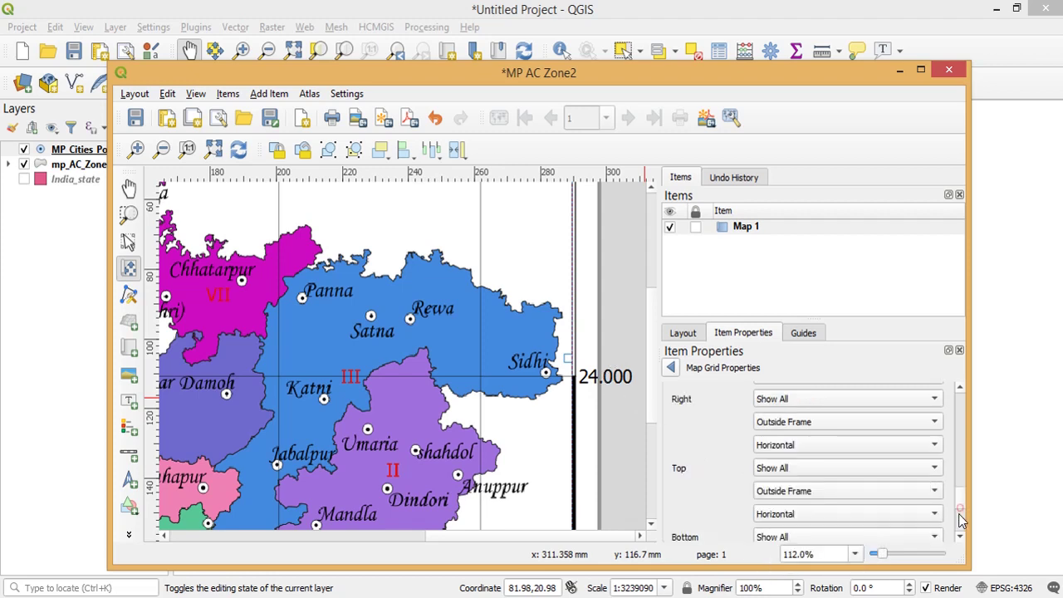
pyautogui.click(792, 445)
pyautogui.click(788, 457)
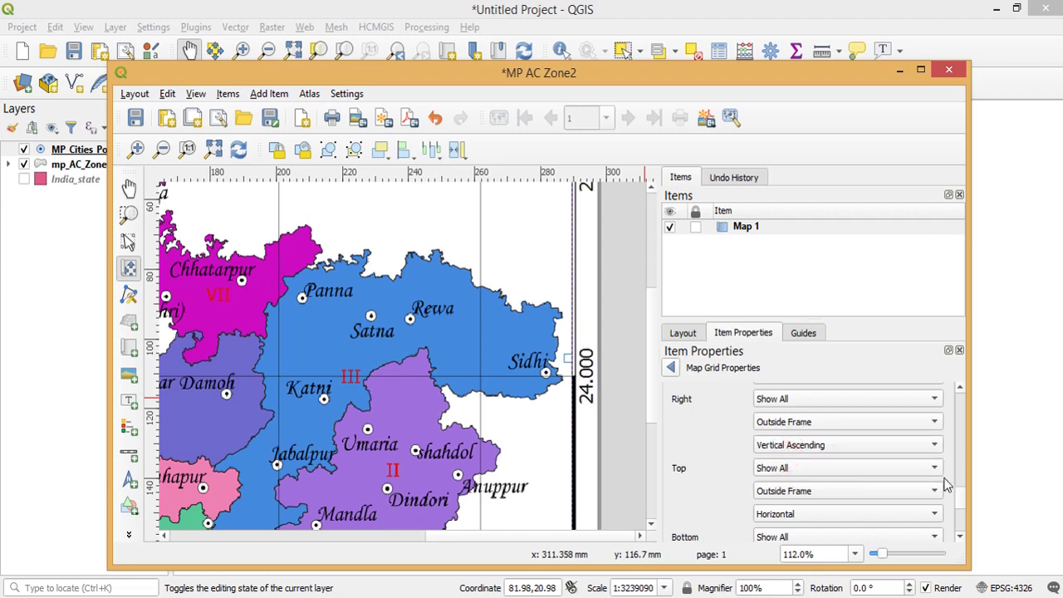
pyautogui.scroll(-4, 961, 498)
pyautogui.scroll(7, 962, 489)
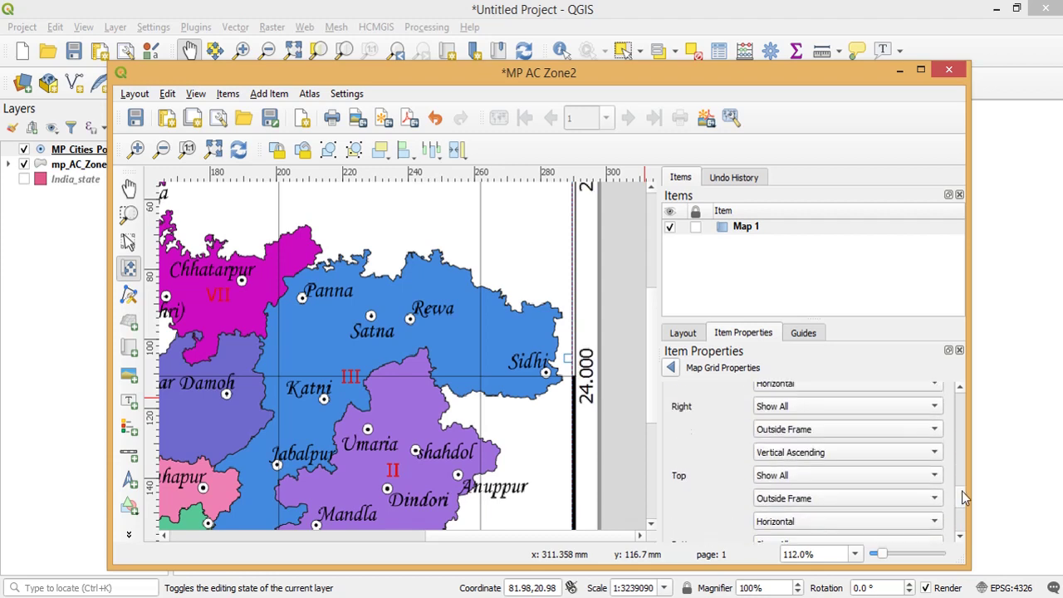
pyautogui.click(797, 493)
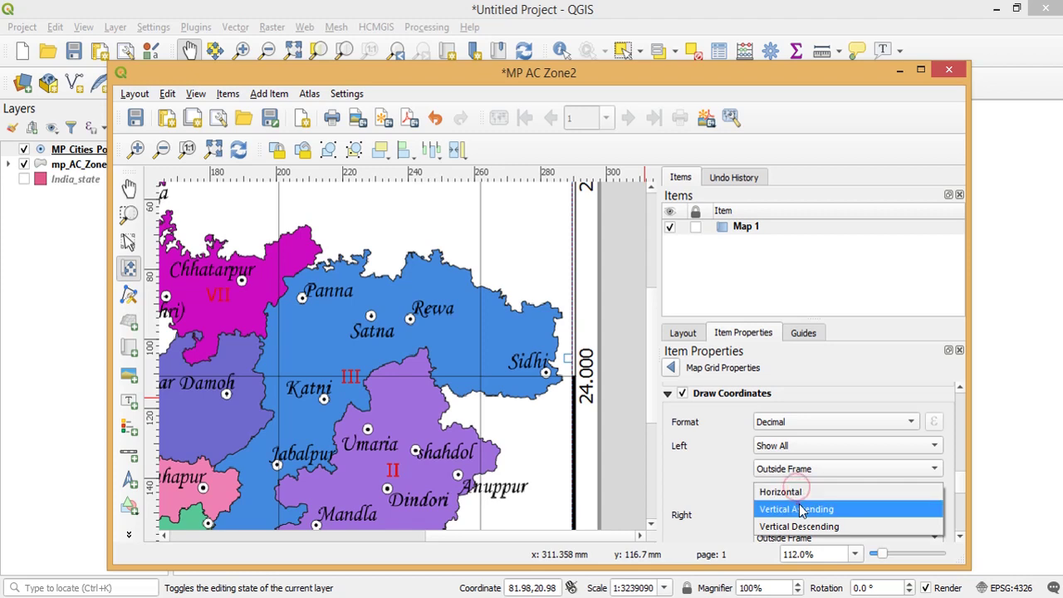
pyautogui.click(798, 507)
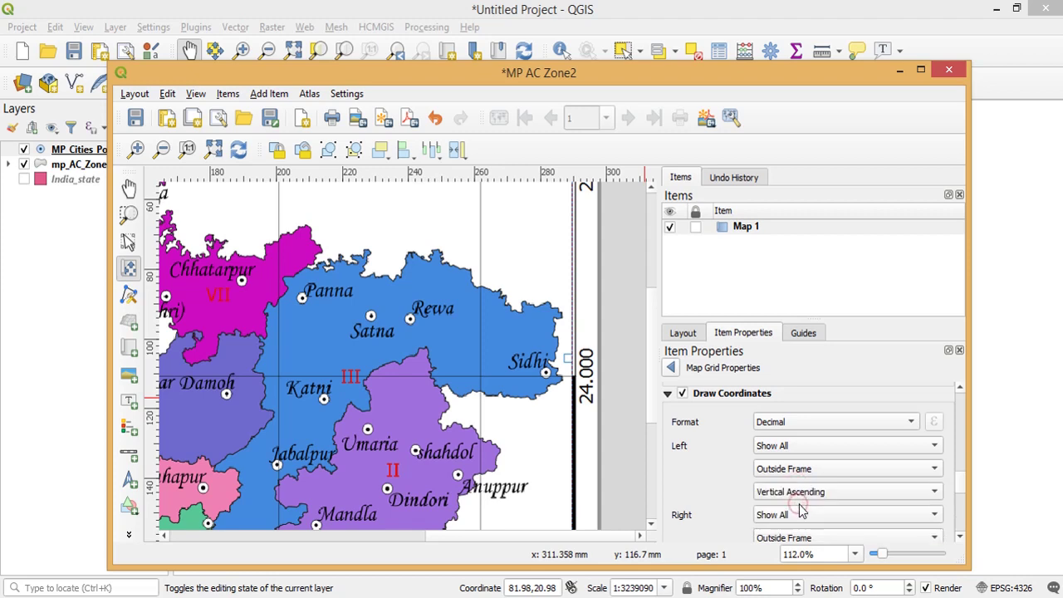
# Try the Decimal with Suffix coordinate format and return the format to Decimal
pyautogui.click(872, 425)
pyautogui.click(845, 437)
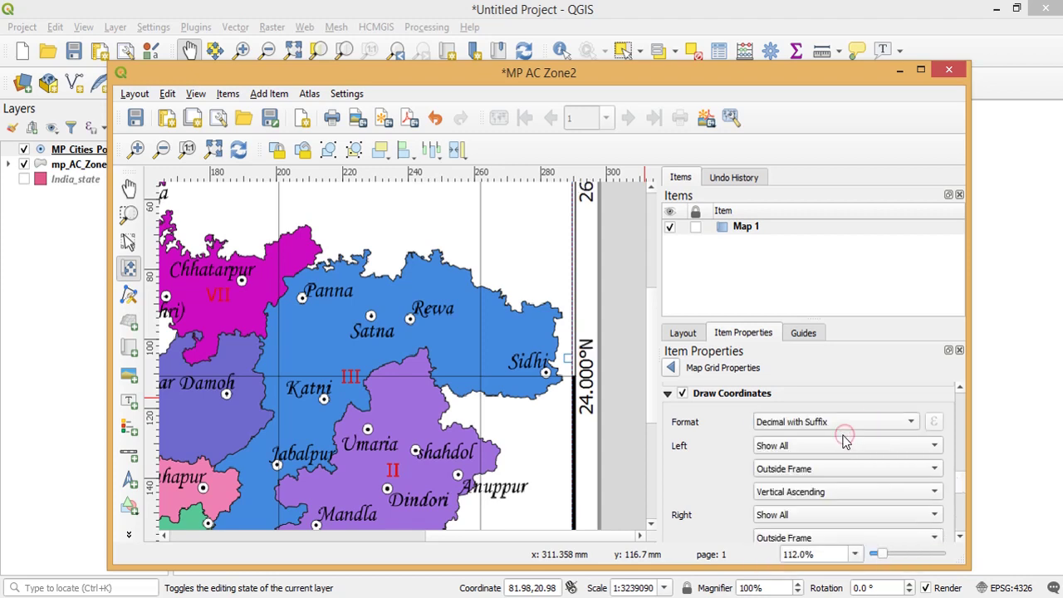
pyautogui.click(844, 424)
pyautogui.click(835, 407)
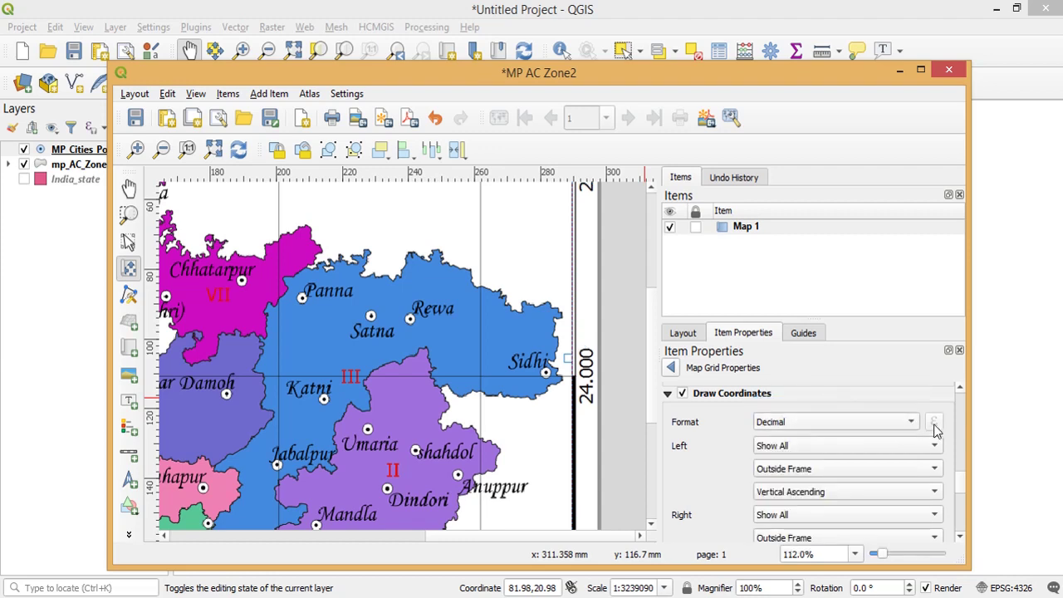
pyautogui.click(883, 424)
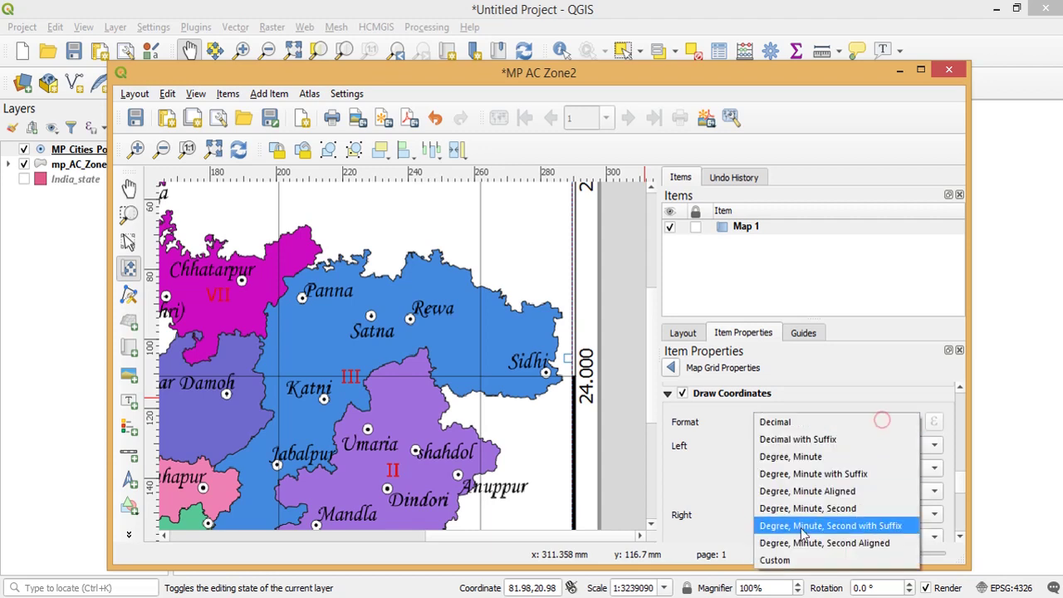
pyautogui.click(791, 562)
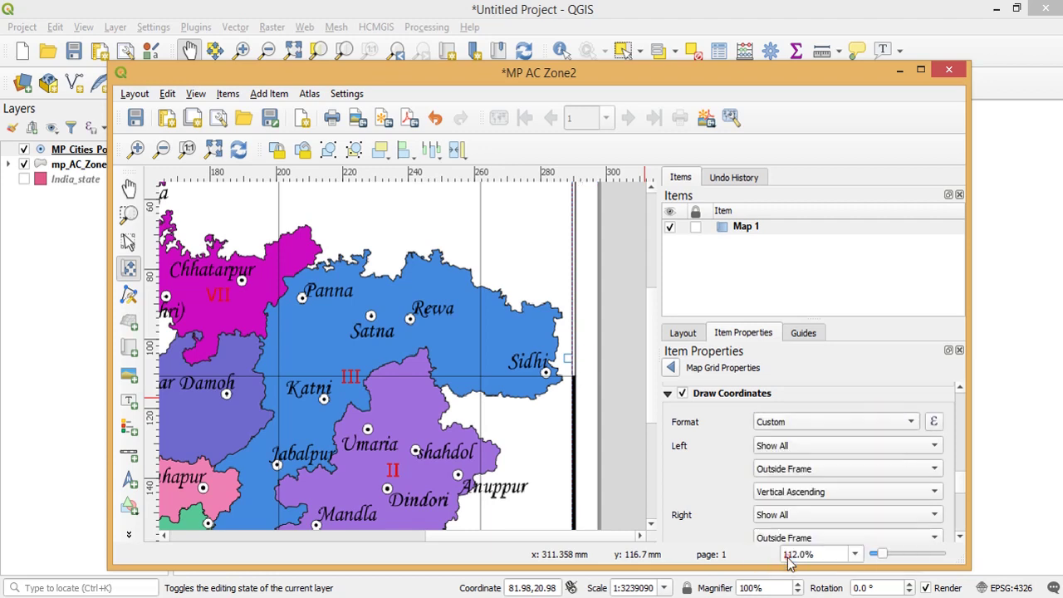
pyautogui.click(933, 423)
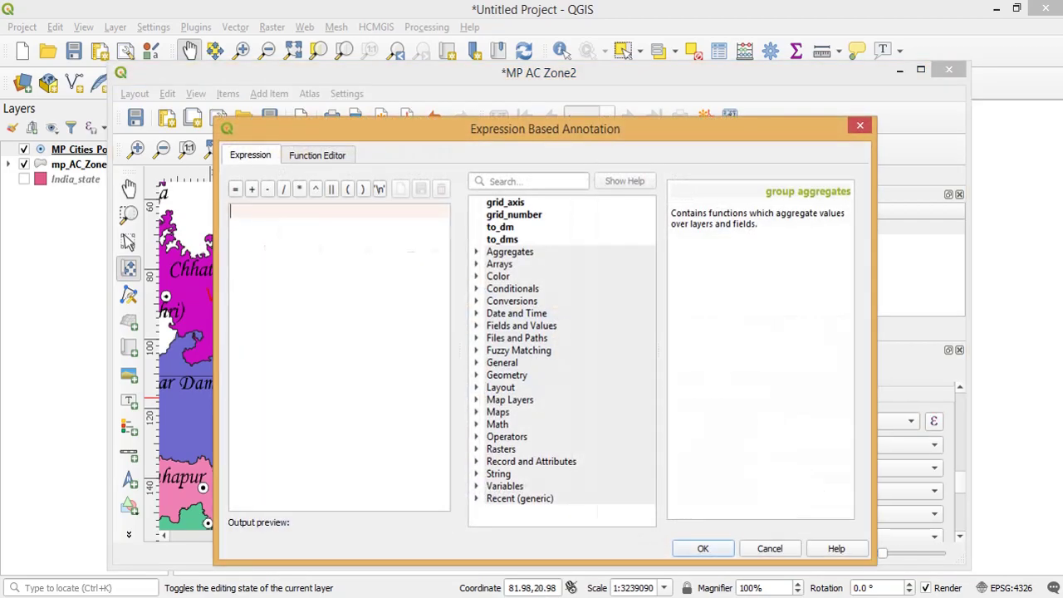
pyautogui.hotkey('alt', 'Tab')
pyautogui.moveTo(535, 223); pyautogui.dragTo(297, 220)
pyautogui.hotkey('ctrl', 'c')
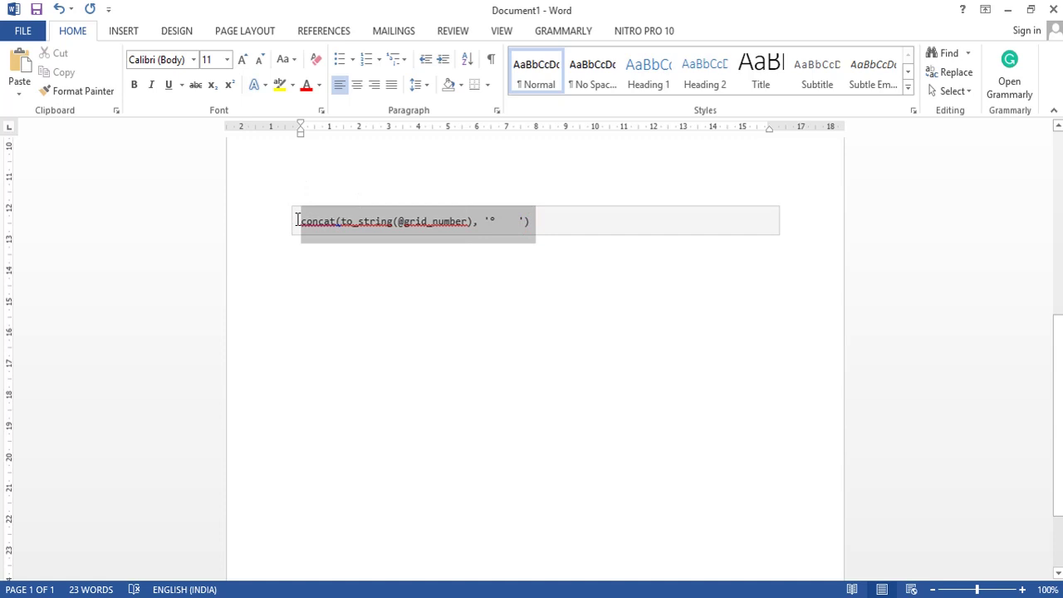
pyautogui.click(1006, 9)
pyautogui.hotkey('ctrl', 'v')
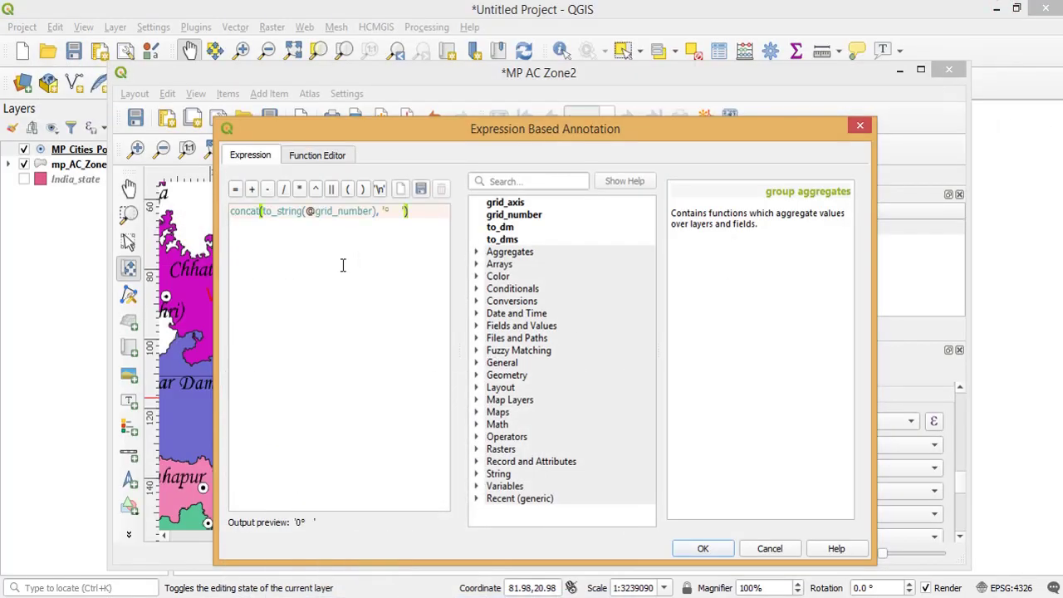
pyautogui.click(702, 549)
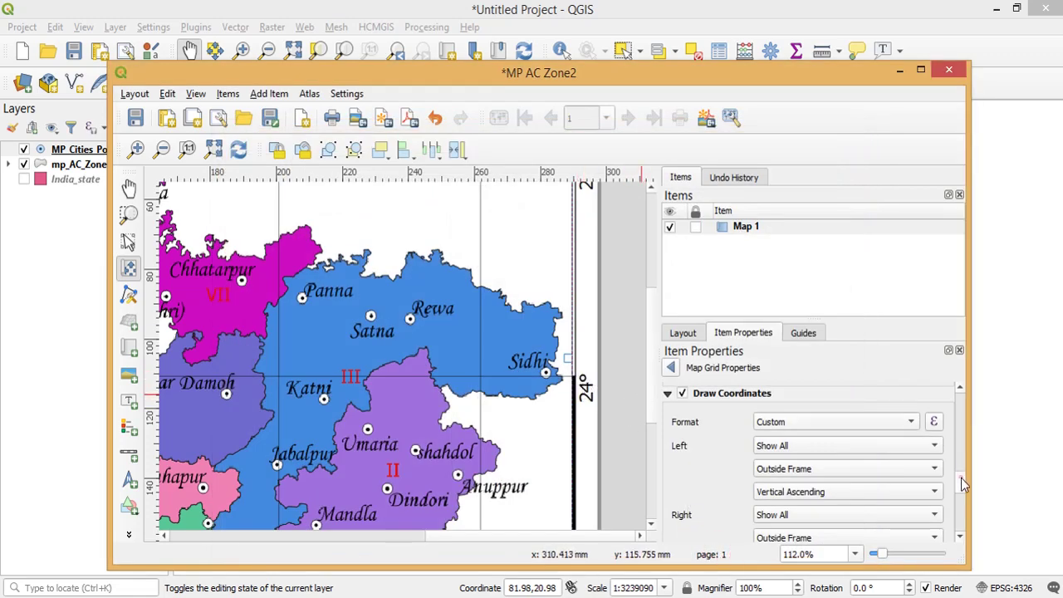
# Increase the font size of the grid coordinates slightly
pyautogui.moveTo(960, 478); pyautogui.dragTo(960, 523)
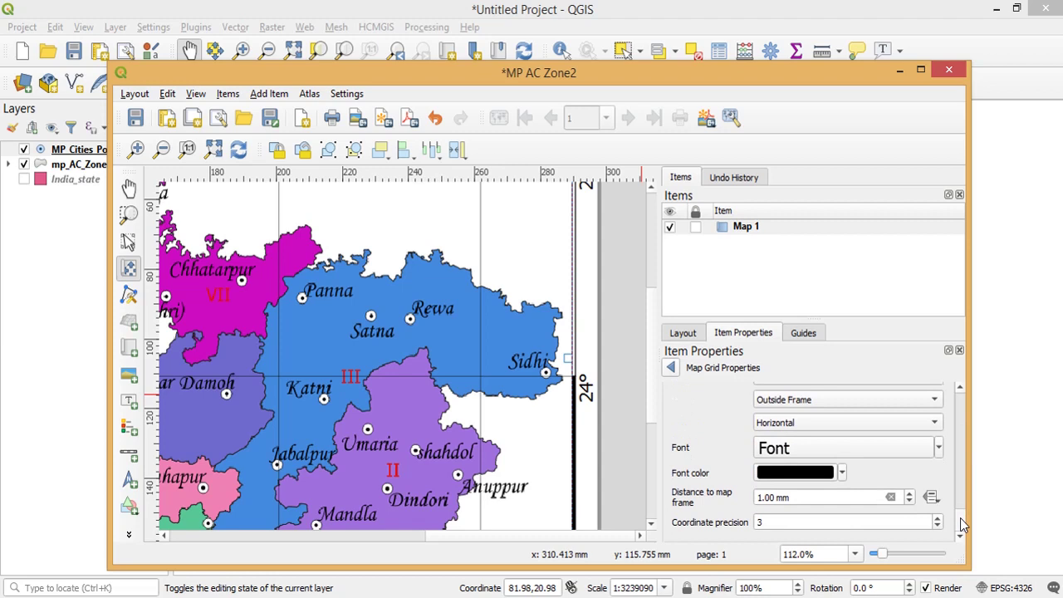
pyautogui.click(938, 447)
pyautogui.press('Escape')
pyautogui.click(938, 448)
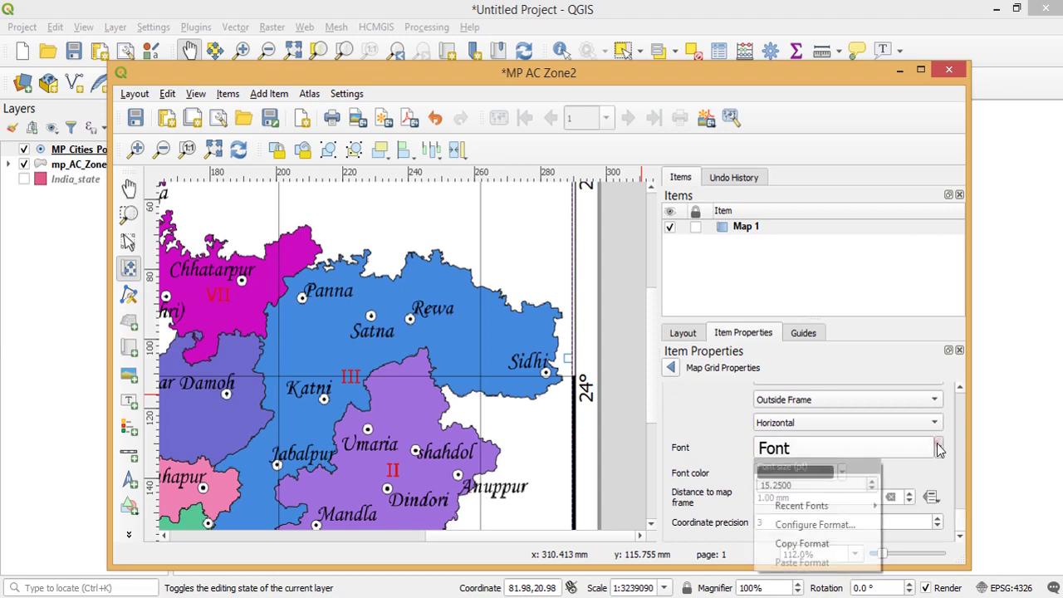
pyautogui.click(770, 478)
pyautogui.scroll(3, 766, 485)
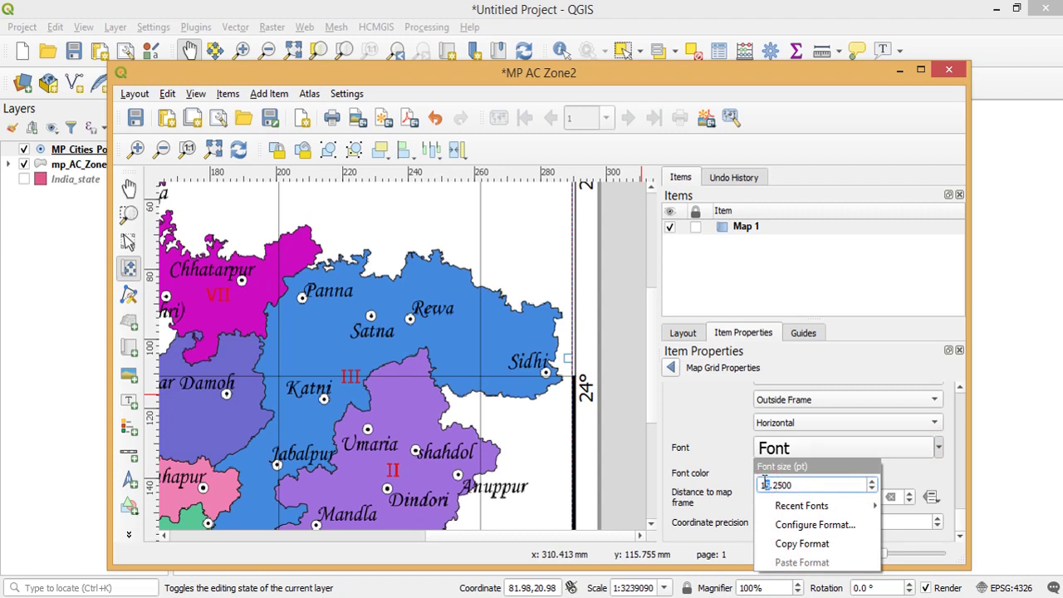
pyautogui.click(911, 473)
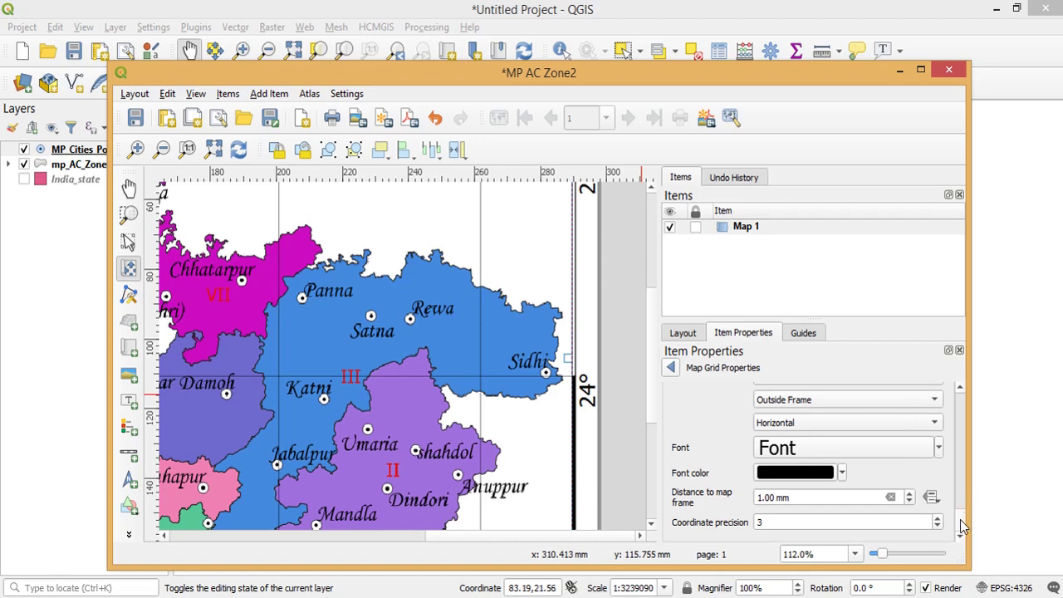
# Add a legend to the layout in the empty area at the map's upper right, northeast of the zones
pyautogui.scroll(5, 960, 525)
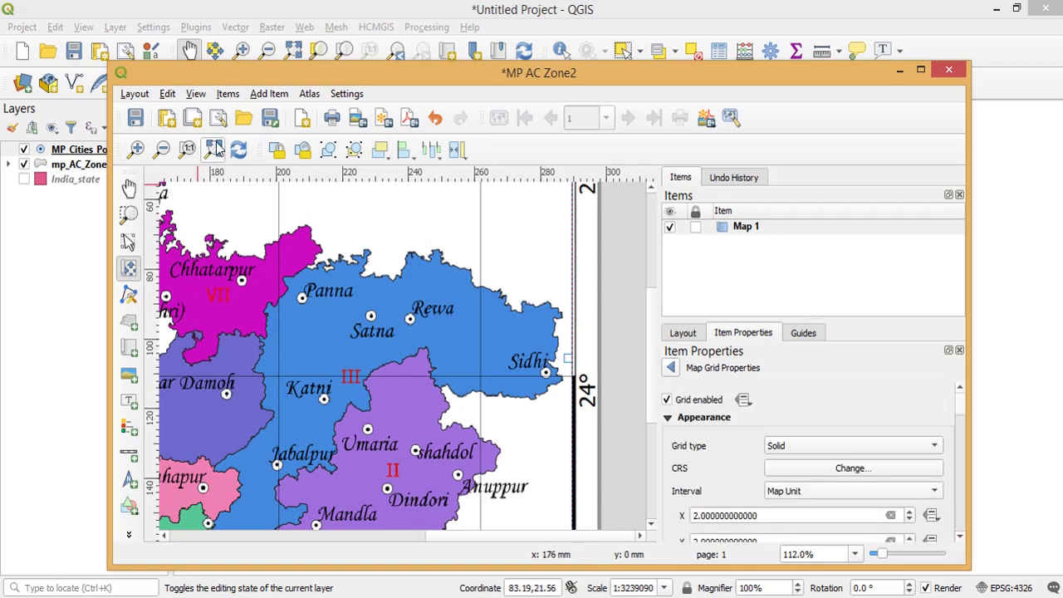
pyautogui.click(215, 147)
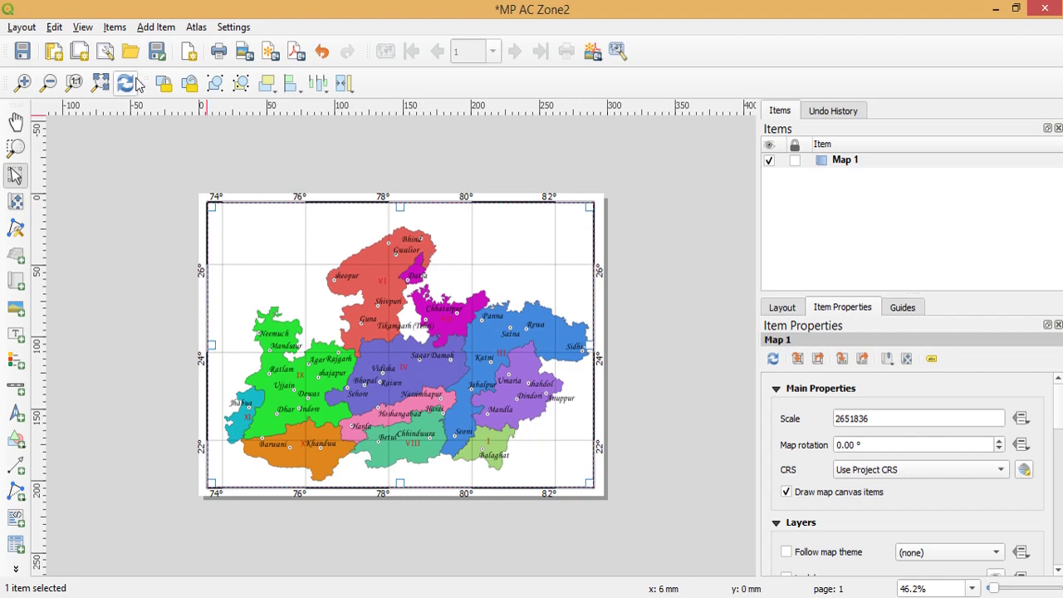
pyautogui.click(153, 28)
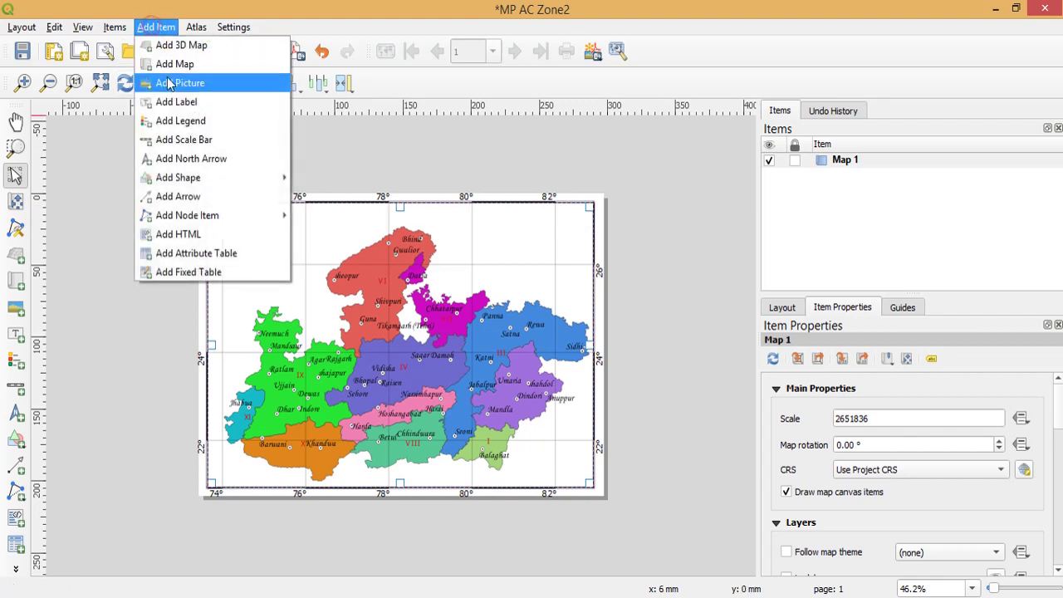
pyautogui.click(178, 122)
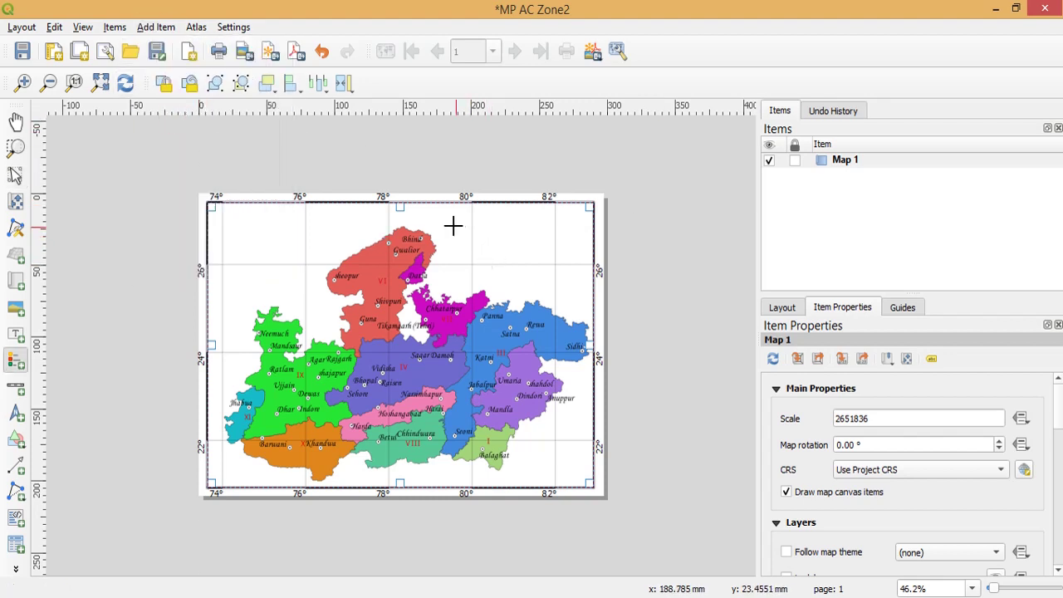
pyautogui.moveTo(443, 225); pyautogui.dragTo(582, 284)
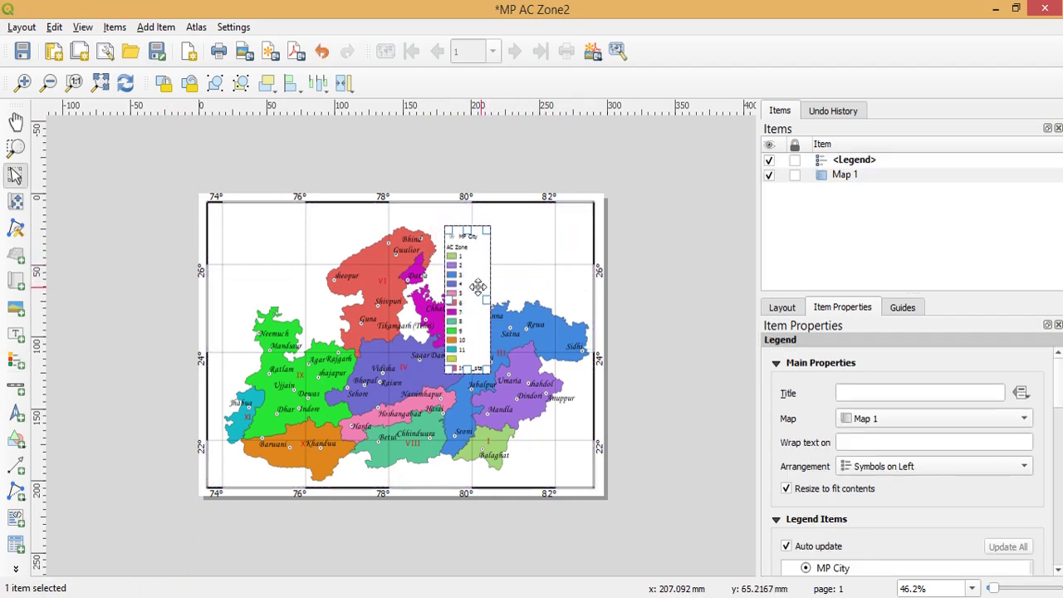
# Rename the MP City entry in the legend to MP Cities
pyautogui.click(861, 160)
pyautogui.click(843, 297)
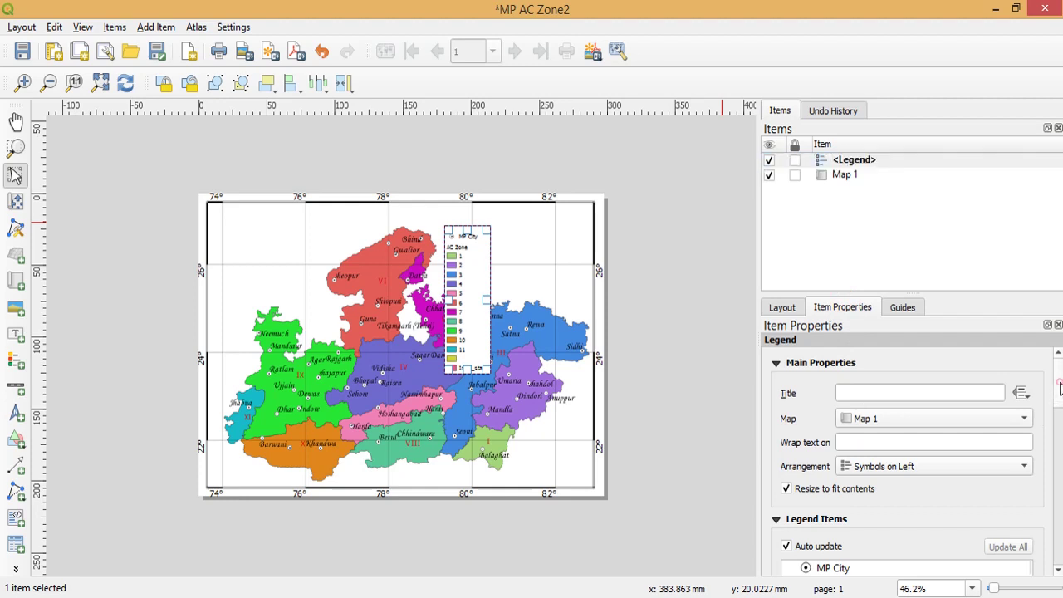
pyautogui.moveTo(1059, 389); pyautogui.dragTo(1059, 422)
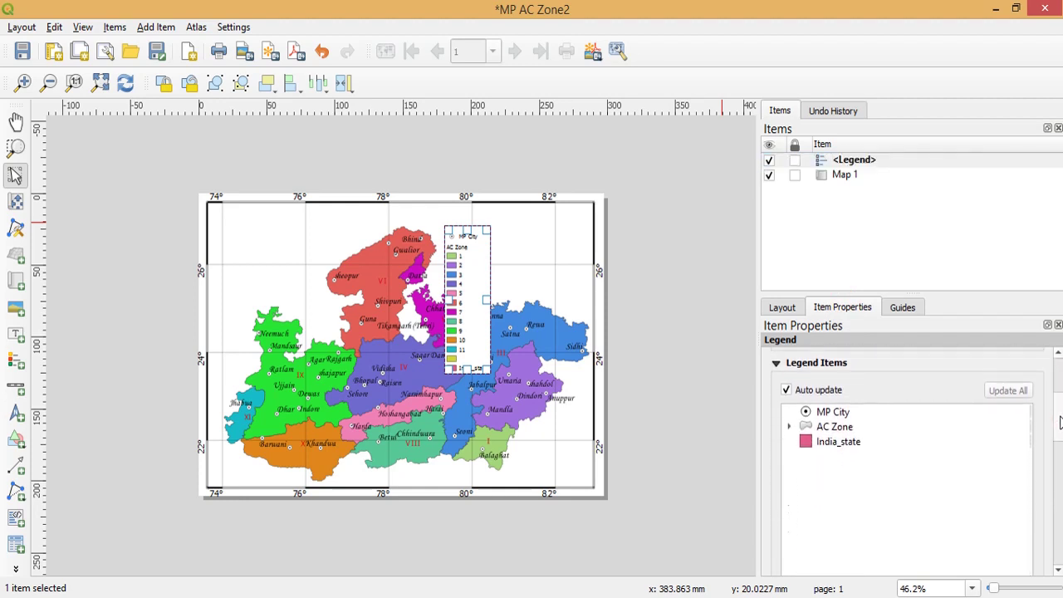
pyautogui.doubleClick(833, 412)
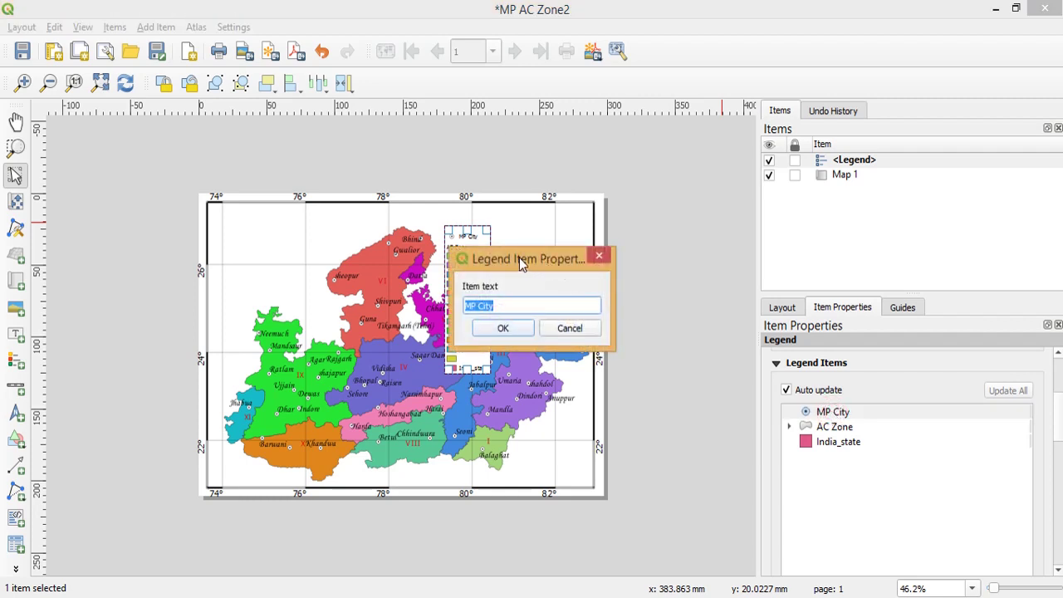
pyautogui.moveTo(522, 262); pyautogui.dragTo(580, 317)
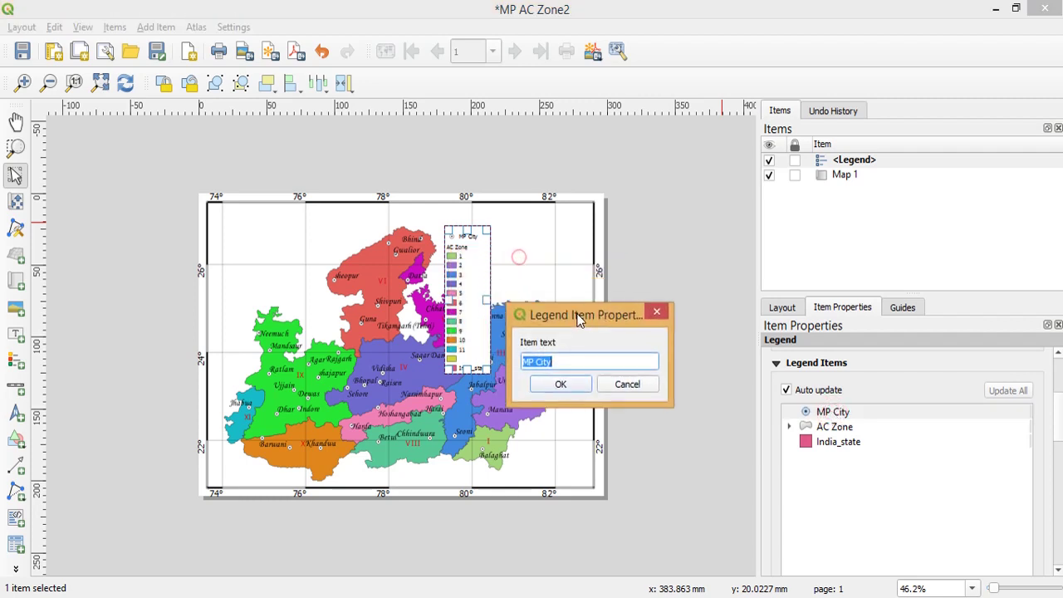
pyautogui.click(563, 361)
pyautogui.press('BackSpace')
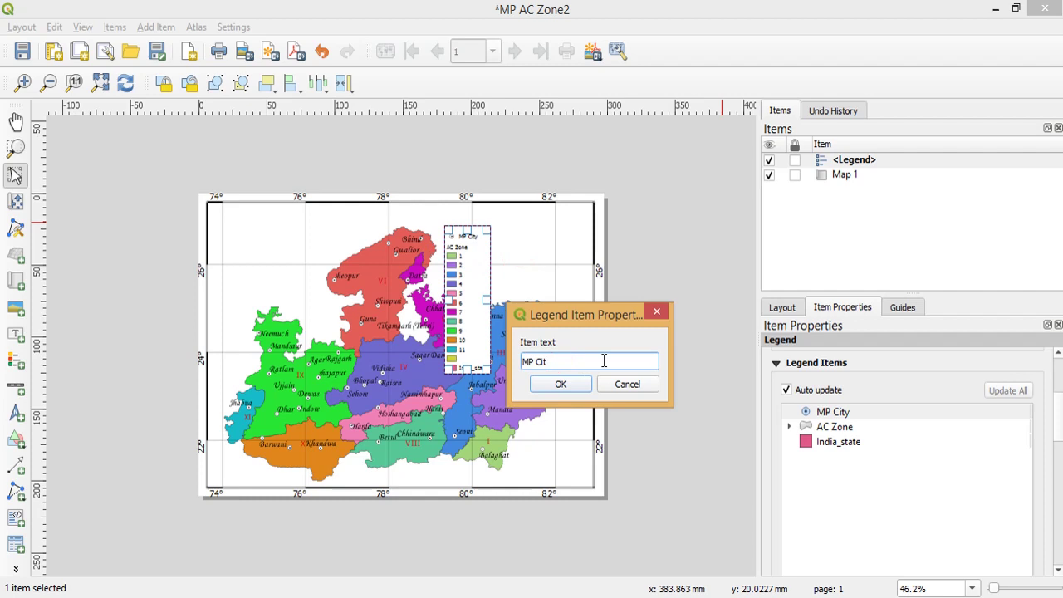
pyautogui.click(554, 384)
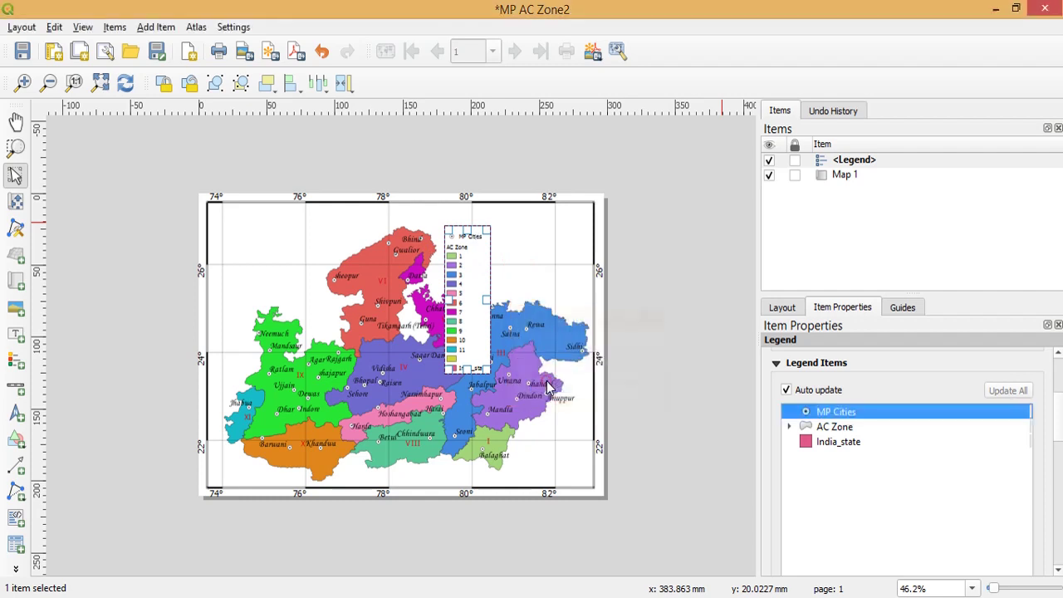
# Limit the legend to items inside the linked map and arrange it in 3 columns with layers split
pyautogui.scroll(-5, 906, 501)
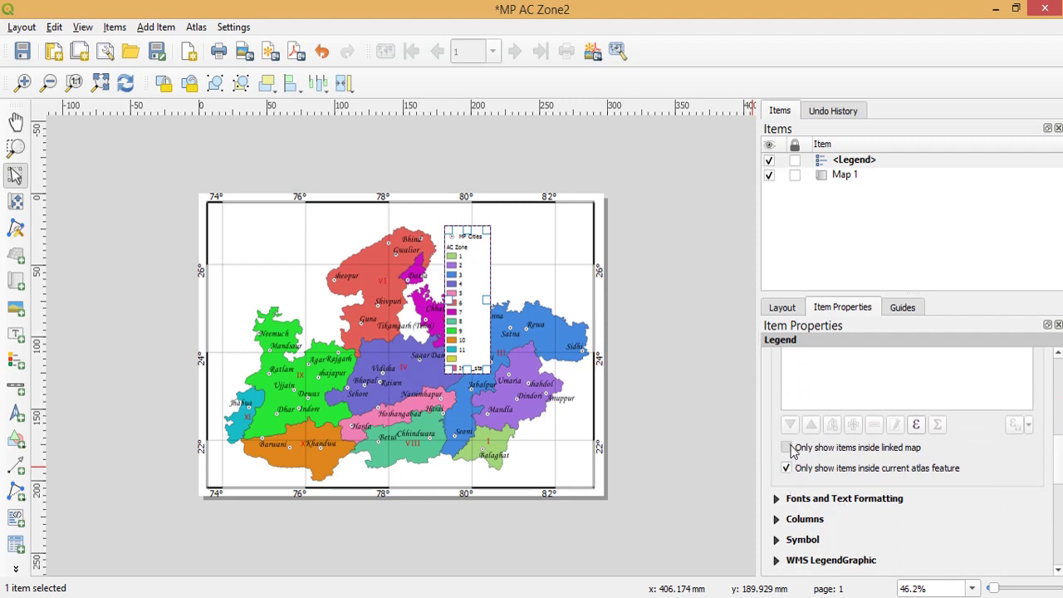
pyautogui.click(791, 449)
pyautogui.moveTo(1060, 455); pyautogui.dragTo(1060, 482)
pyautogui.click(785, 401)
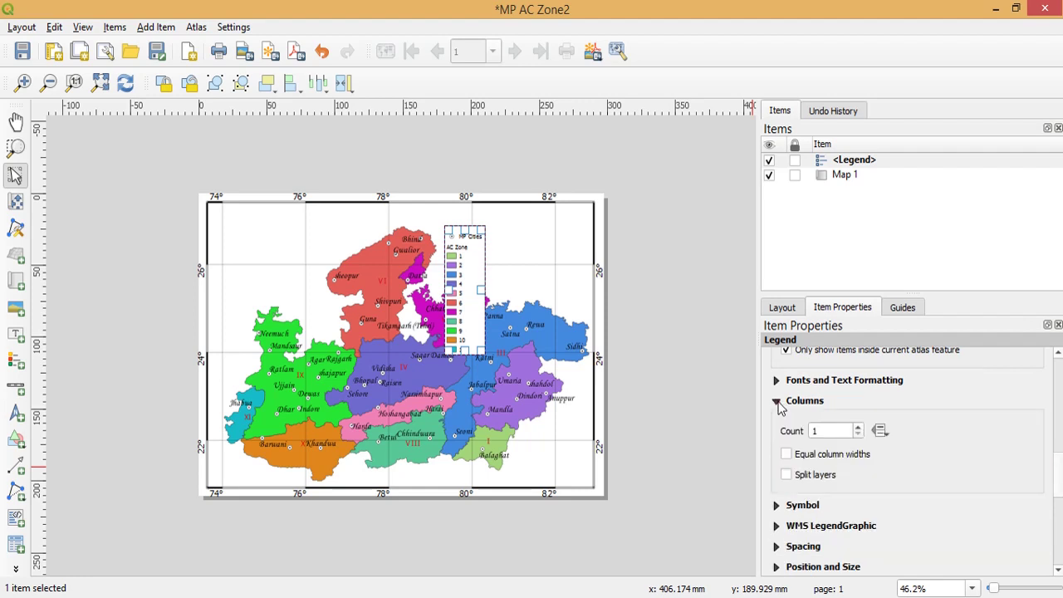
pyautogui.doubleClick(827, 430)
pyautogui.write('3')
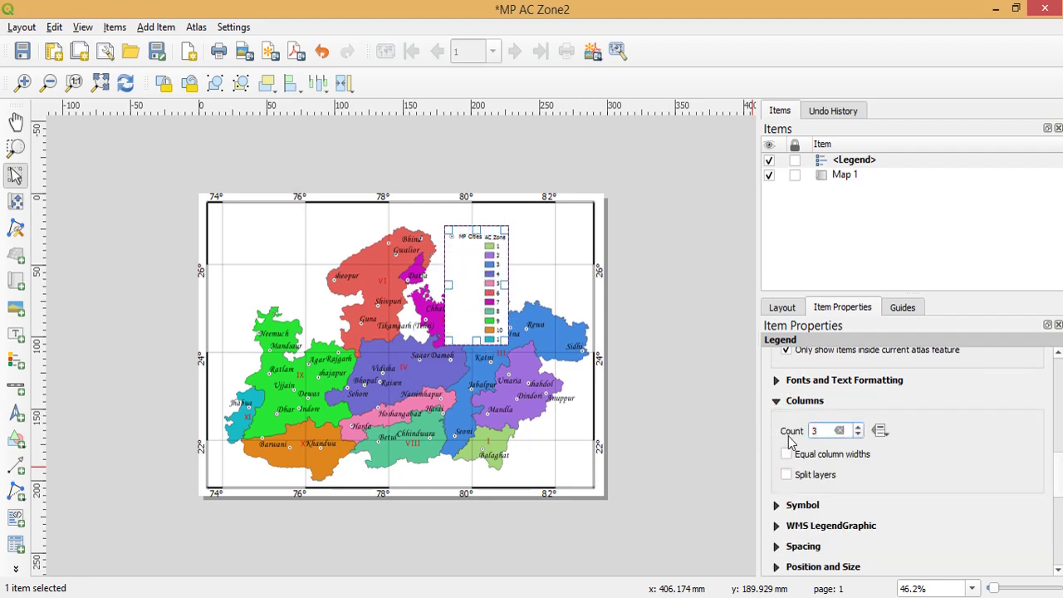
pyautogui.click(790, 476)
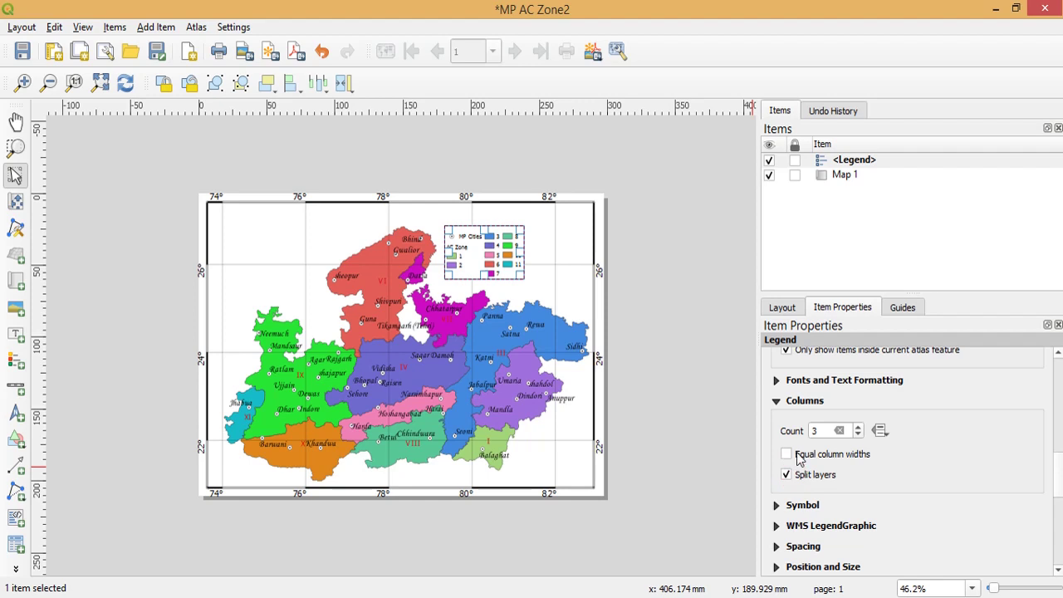
# Set the legend's symbol width to 10.00 mm and symbol height to 7.00 mm
pyautogui.click(1058, 520)
pyautogui.scroll(3, 1055, 506)
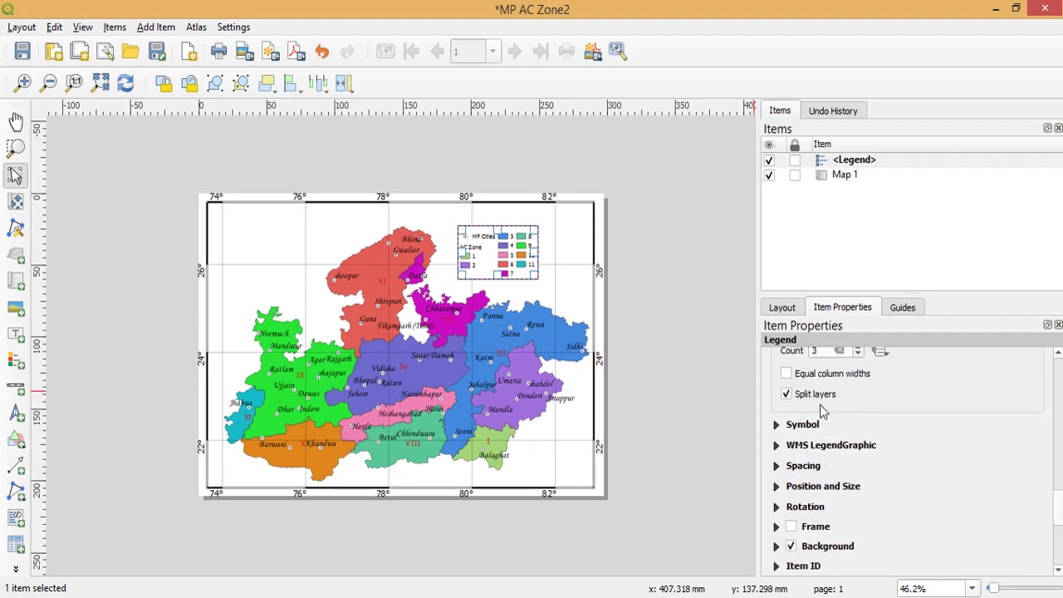
pyautogui.click(775, 424)
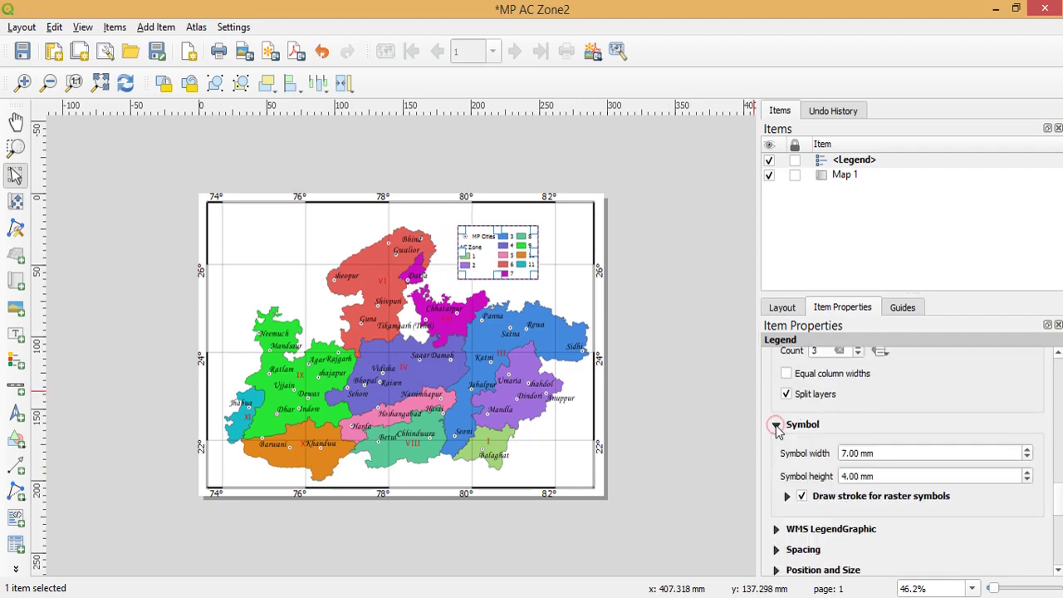
pyautogui.click(844, 453)
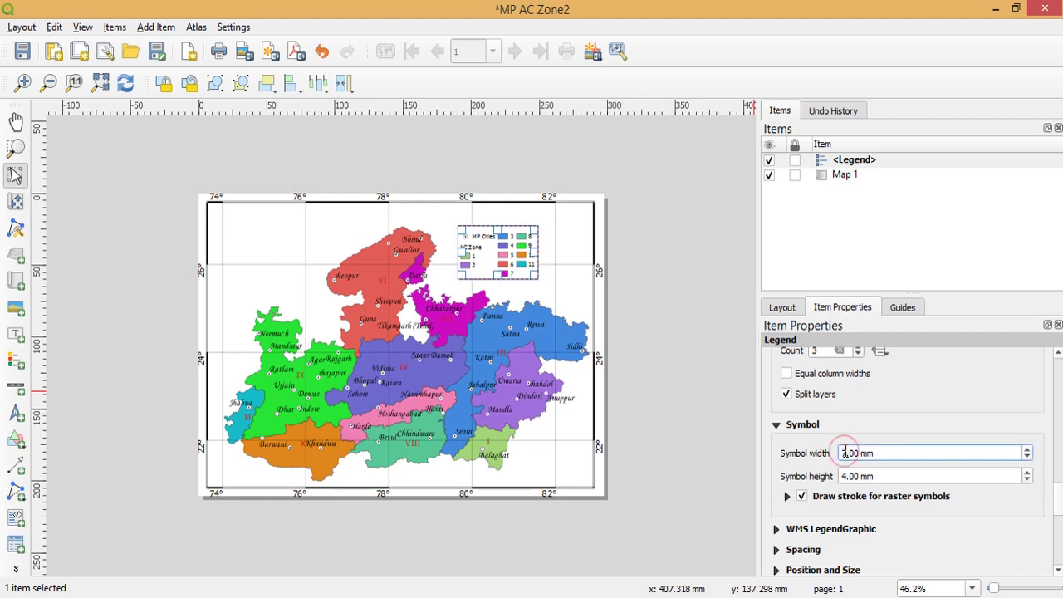
pyautogui.moveTo(841, 452); pyautogui.dragTo(847, 452)
pyautogui.write('10')
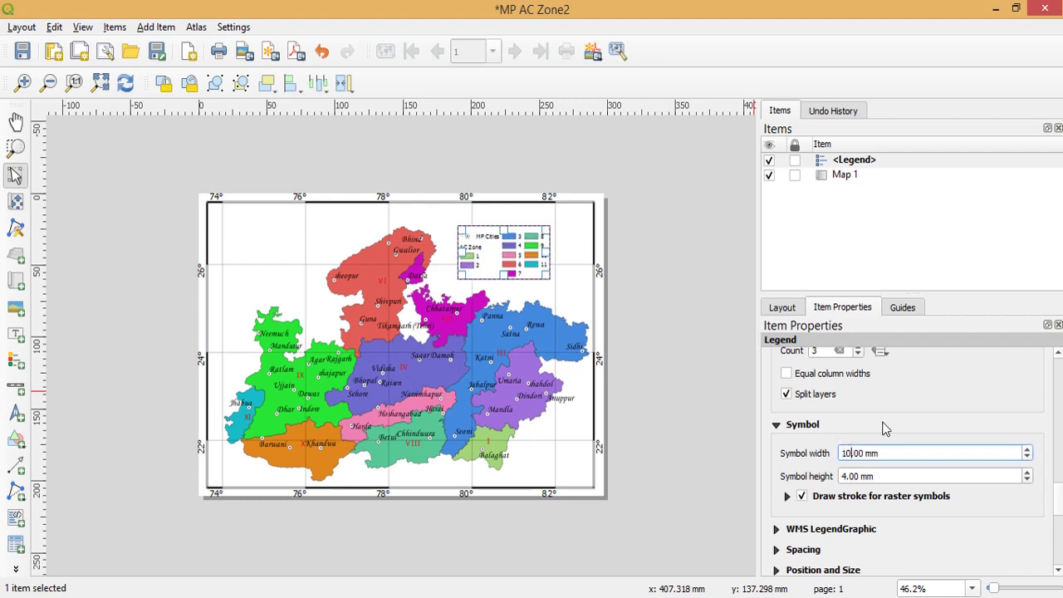
pyautogui.moveTo(848, 476); pyautogui.dragTo(842, 475)
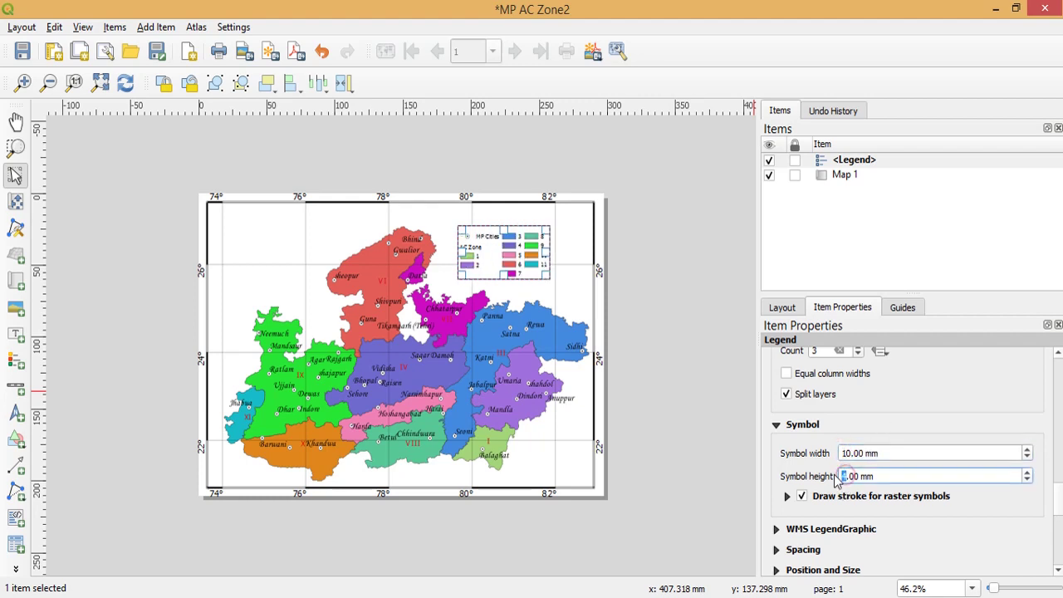
pyautogui.write('7')
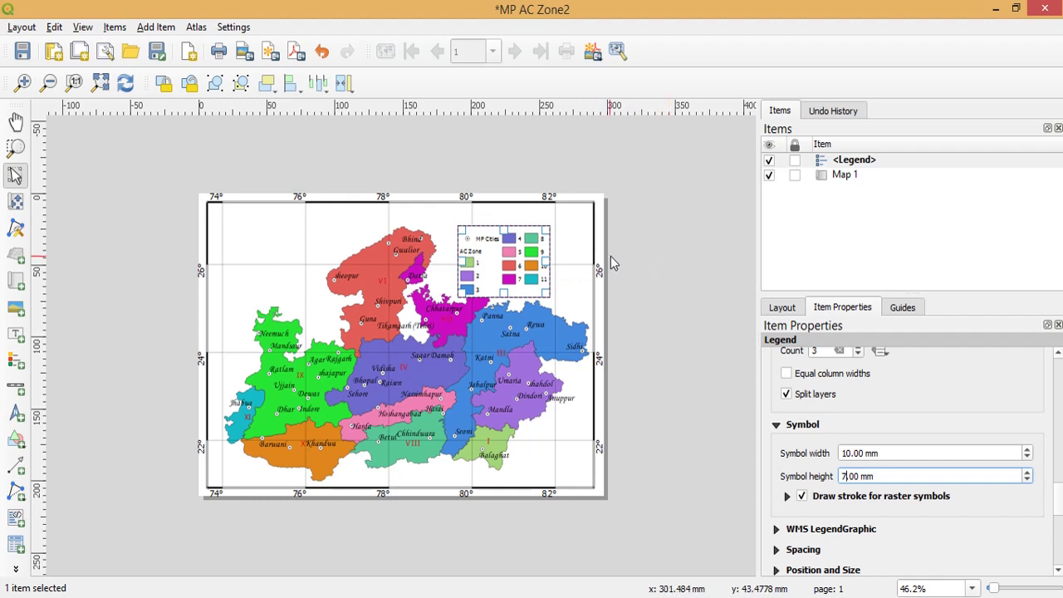
# Enable a frame around the legend
pyautogui.click(573, 267)
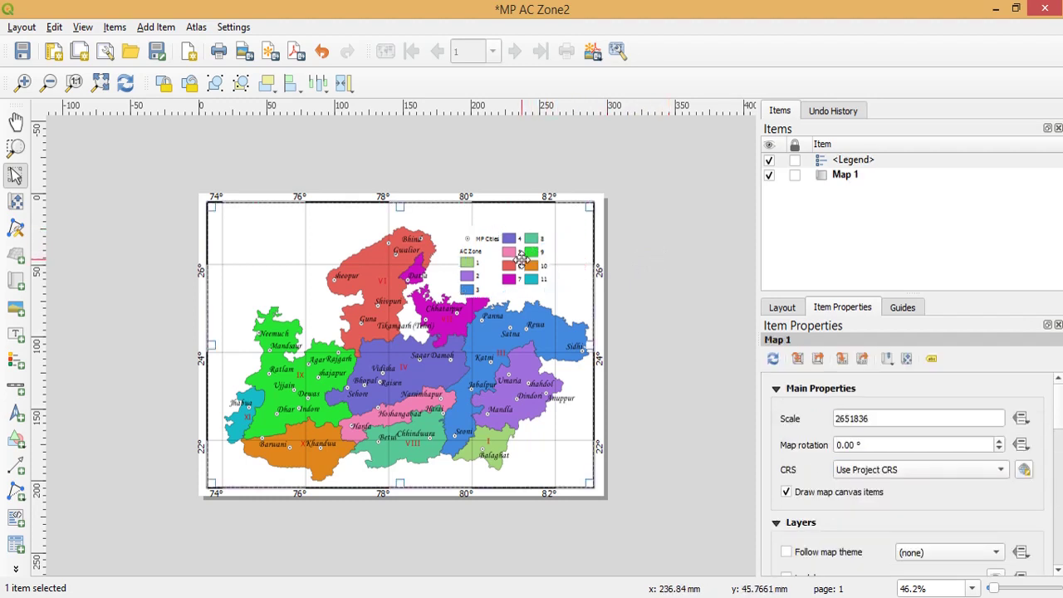
pyautogui.click(522, 259)
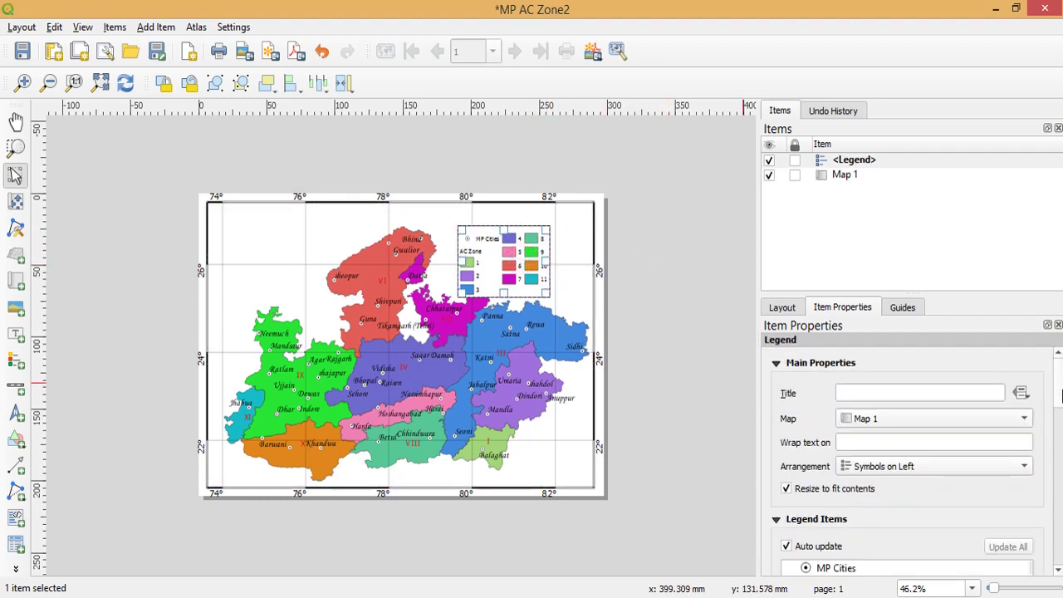
pyautogui.scroll(-10, 1059, 395)
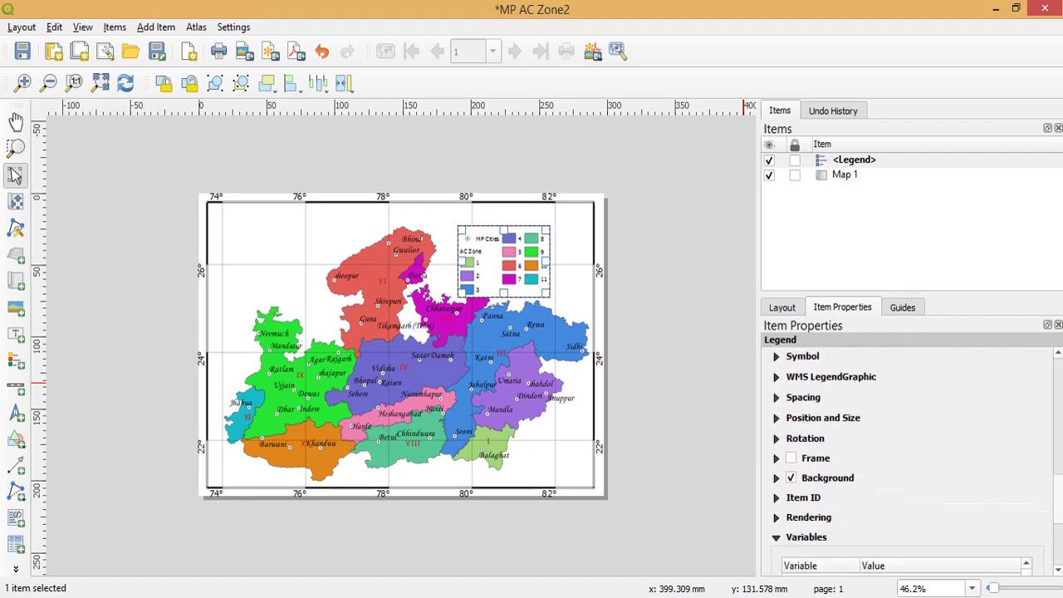
pyautogui.click(791, 459)
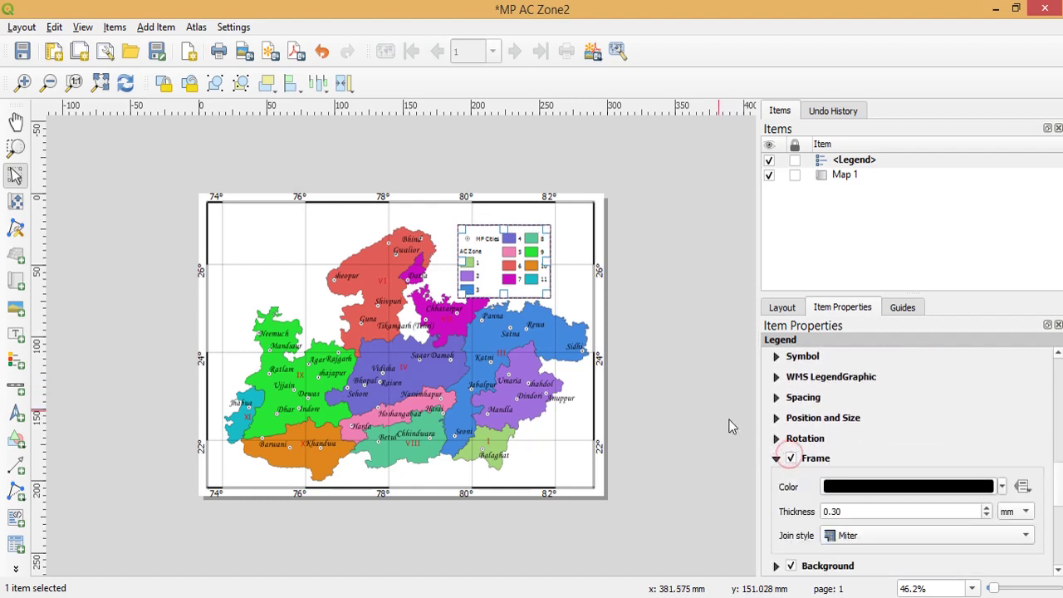
# Add a north arrow to the layout in the blank area just beside the legend
pyautogui.click(568, 291)
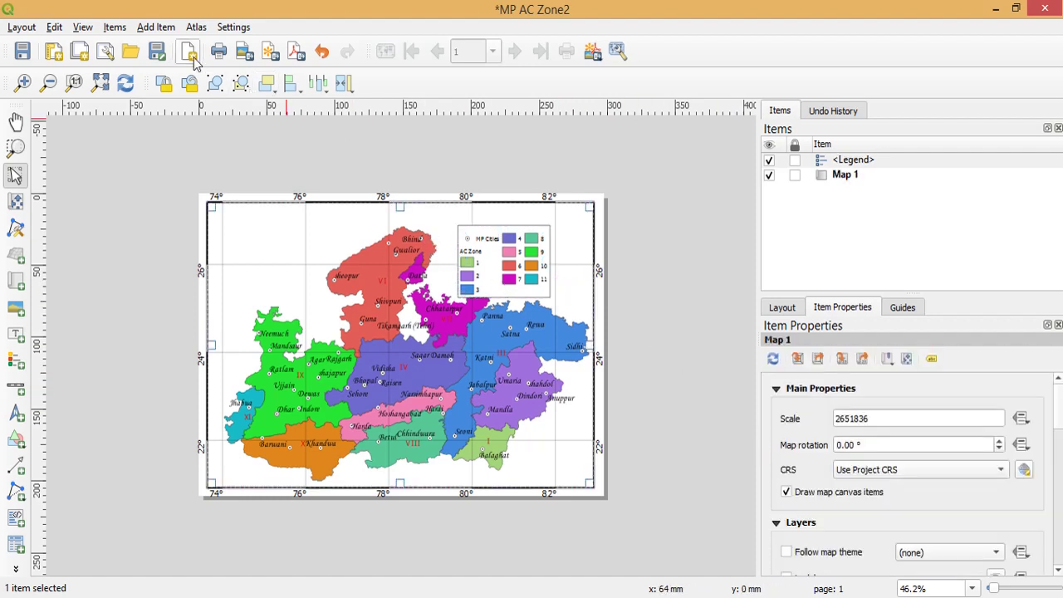
pyautogui.click(154, 32)
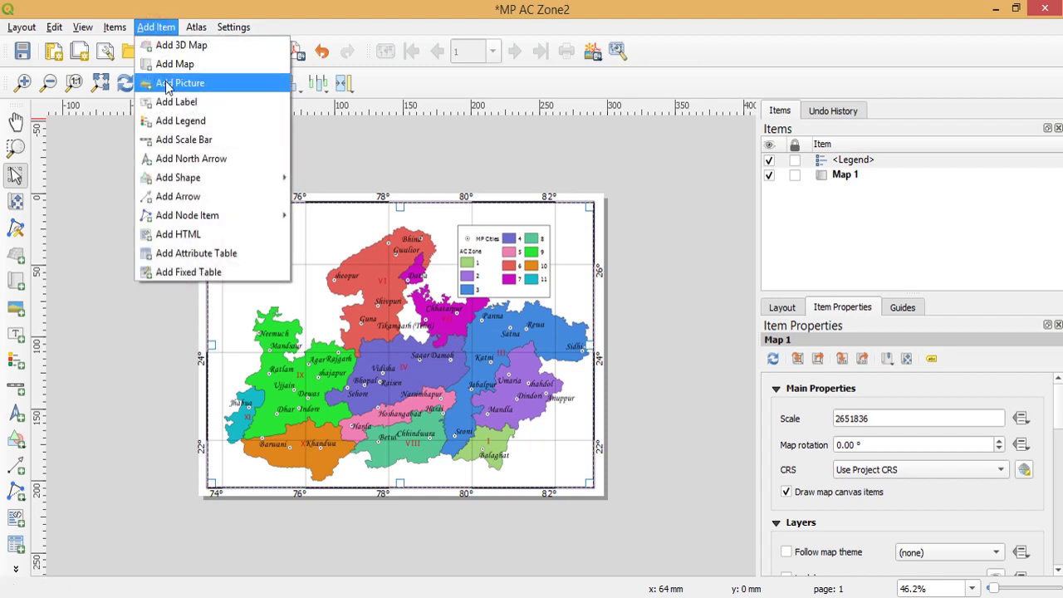
pyautogui.click(188, 158)
pyautogui.moveTo(560, 239); pyautogui.dragTo(586, 282)
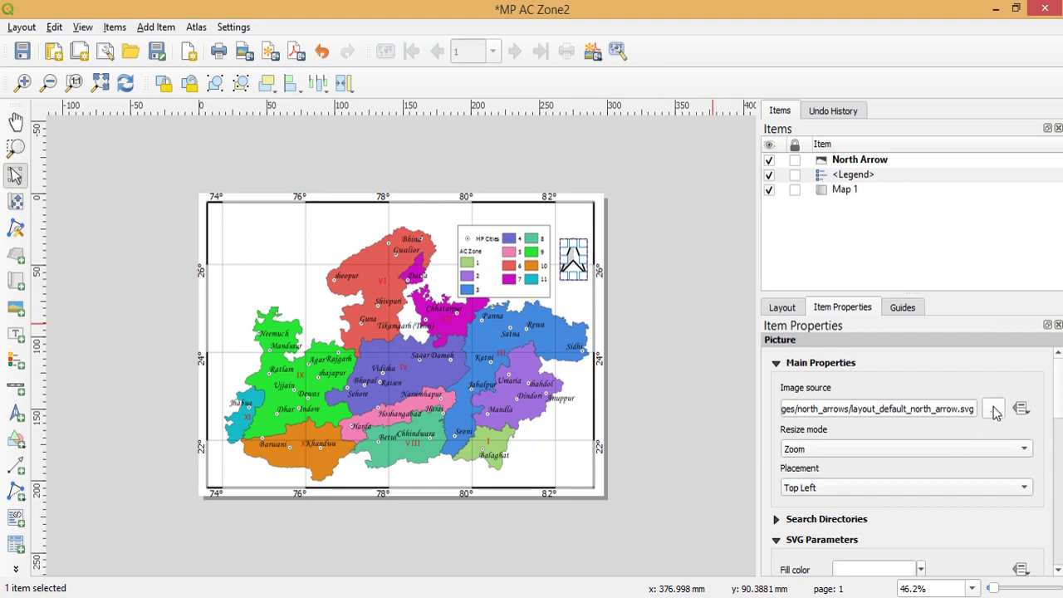
pyautogui.scroll(-5, 1055, 411)
pyautogui.scroll(5, 1054, 411)
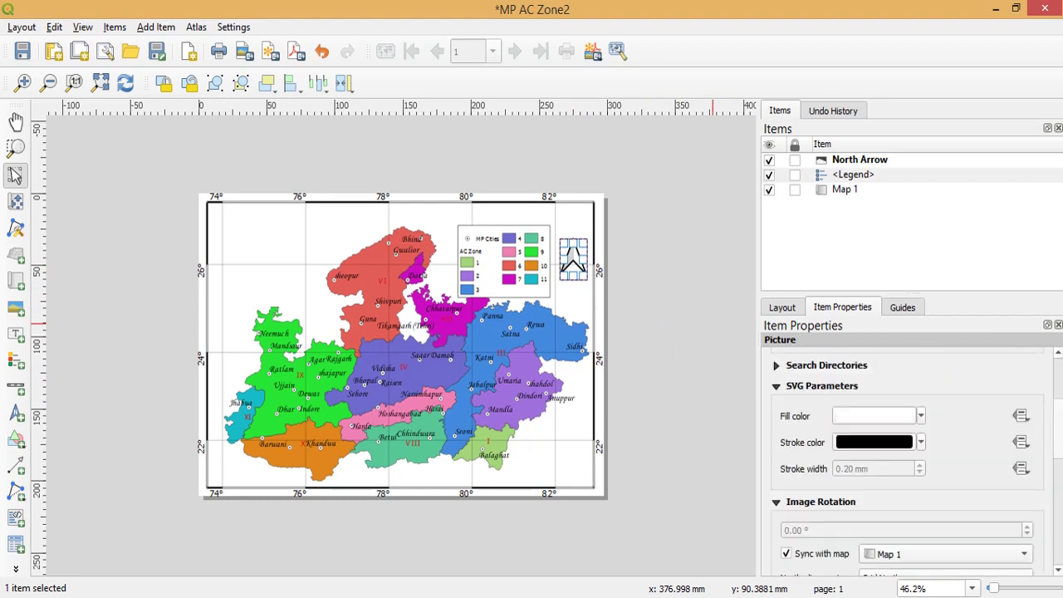
pyautogui.click(566, 315)
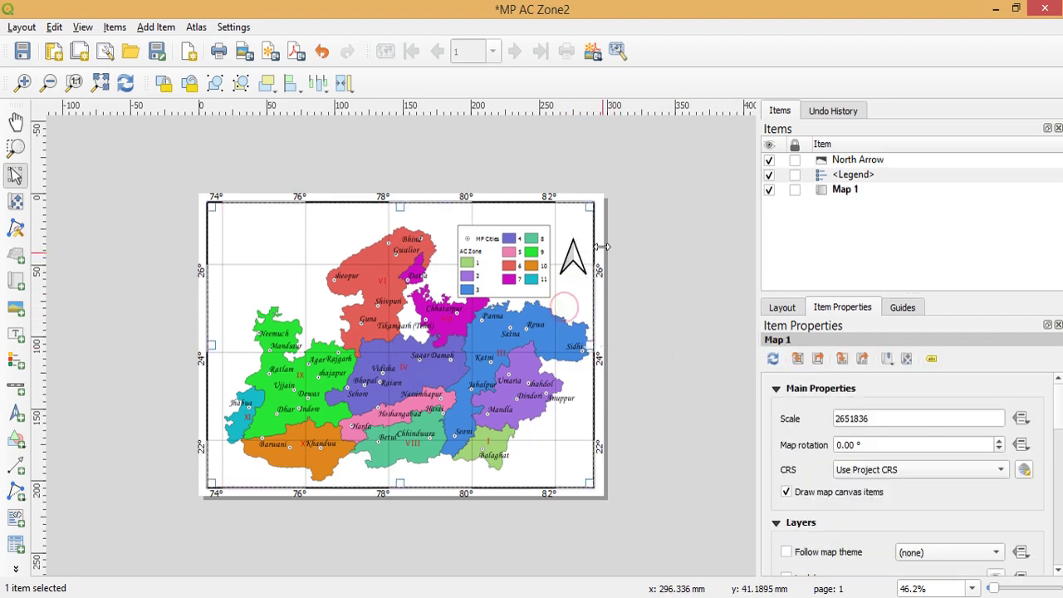
# Add a scale bar for Map 1 along the map's lower edge, below the Balaghat area
pyautogui.click(153, 31)
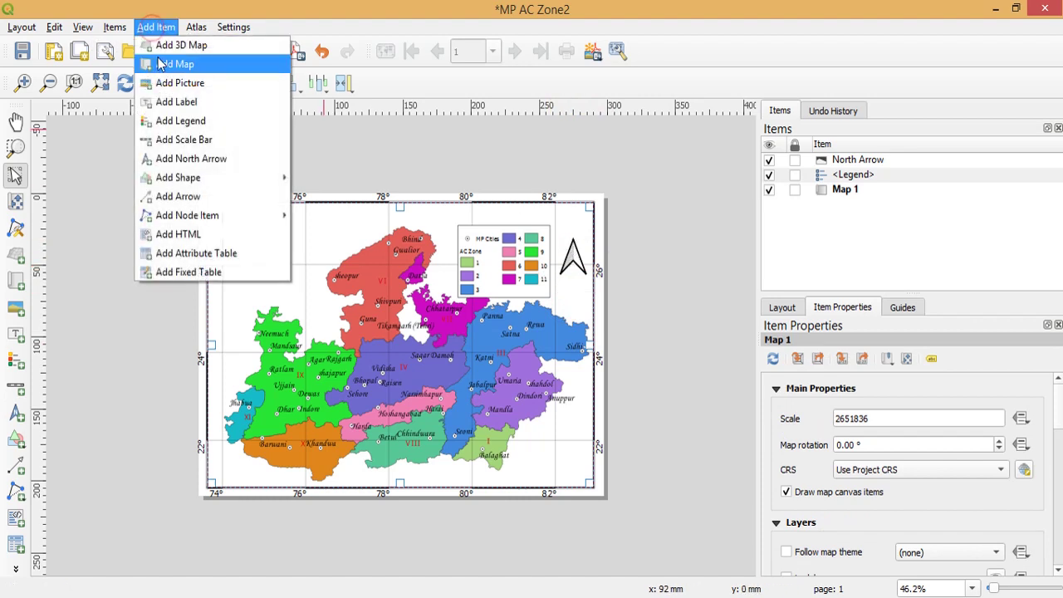
pyautogui.click(168, 118)
pyautogui.click(156, 28)
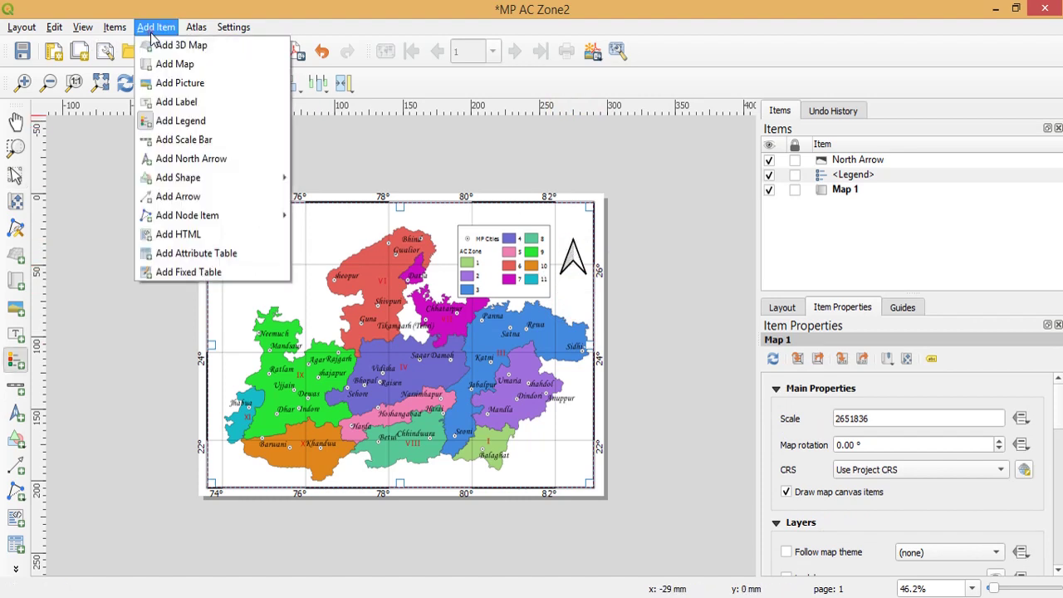
pyautogui.click(179, 139)
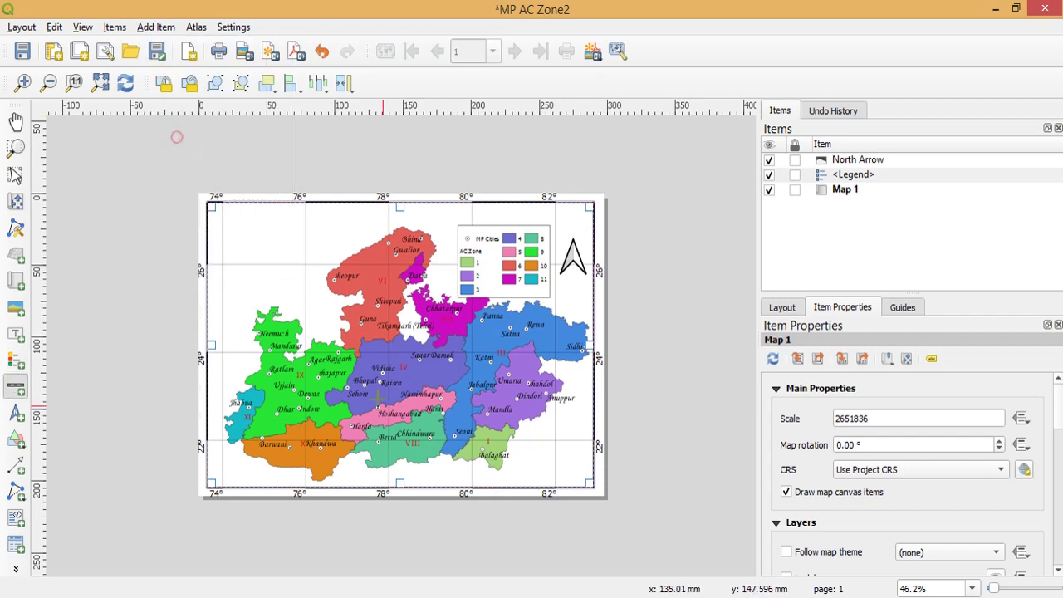
pyautogui.moveTo(451, 470); pyautogui.dragTo(573, 482)
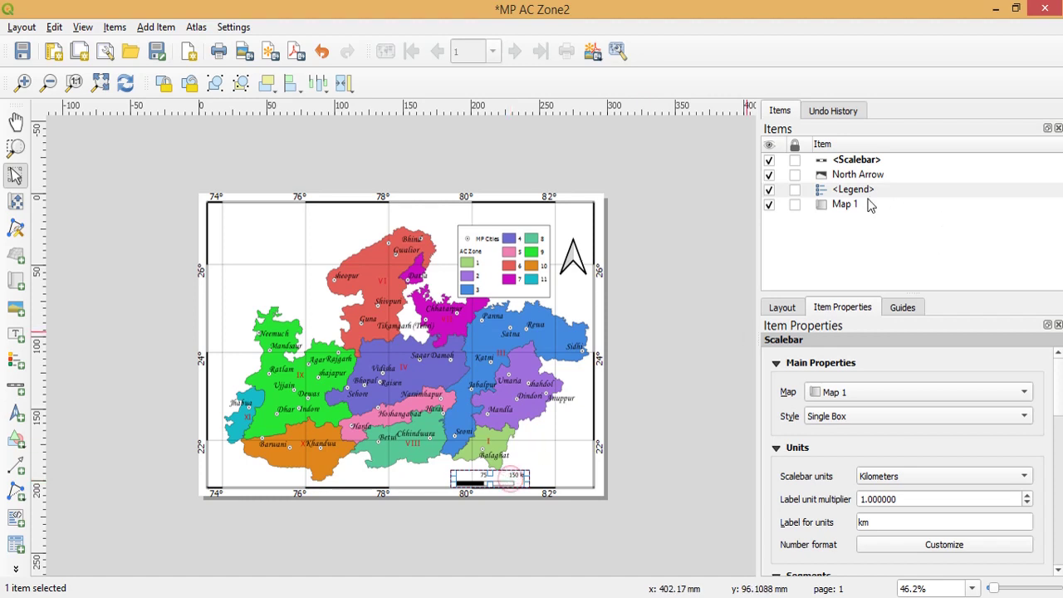
# Set the scale bar's fixed segment width to 100 units and its right segments to 3
pyautogui.click(857, 160)
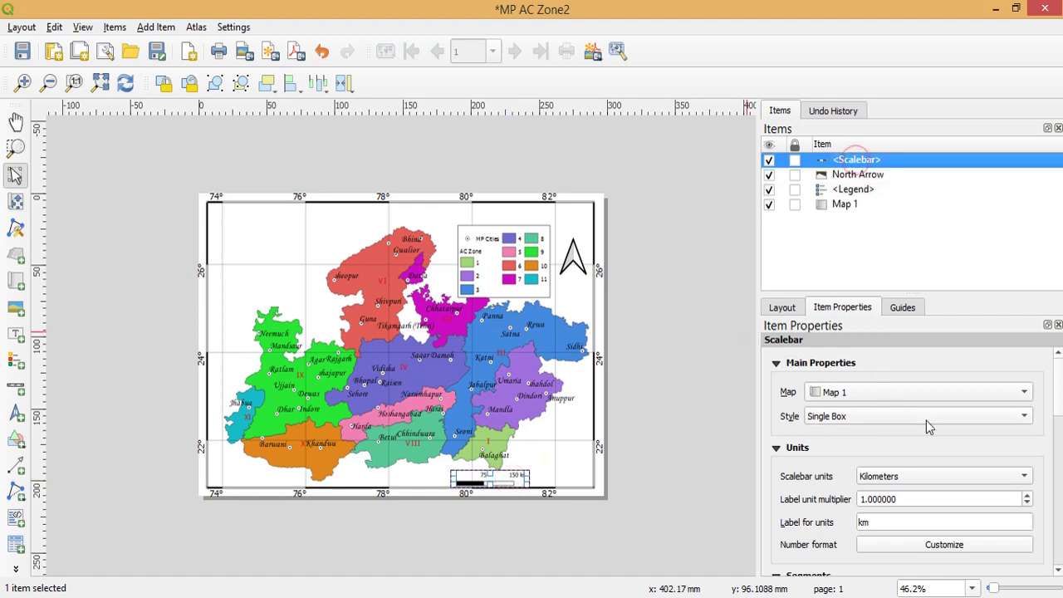
pyautogui.moveTo(1057, 403); pyautogui.dragTo(1057, 457)
pyautogui.moveTo(925, 425); pyautogui.dragTo(874, 411)
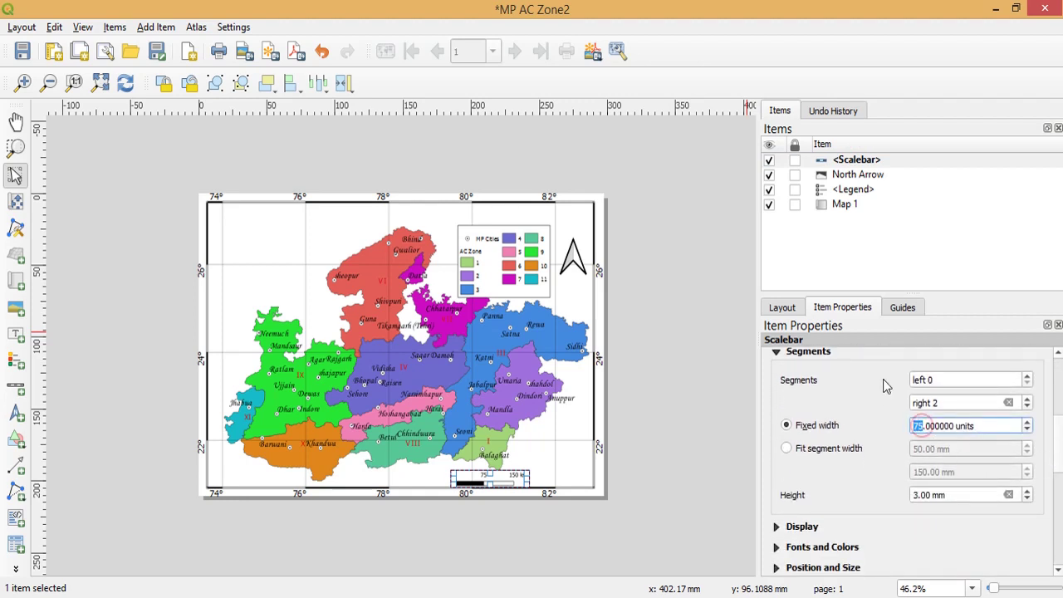
pyautogui.write('100')
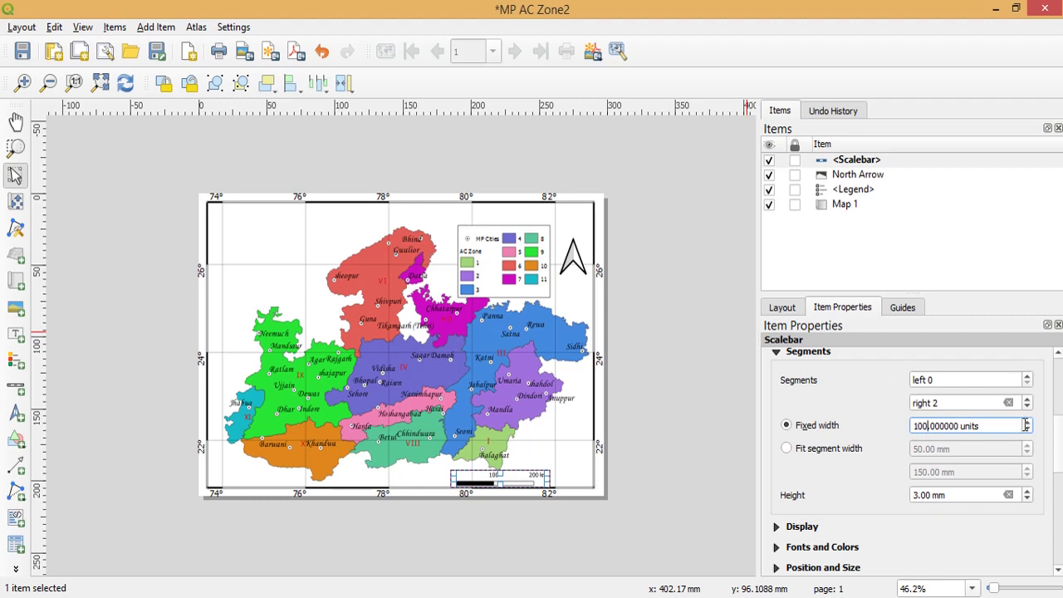
pyautogui.click(1028, 400)
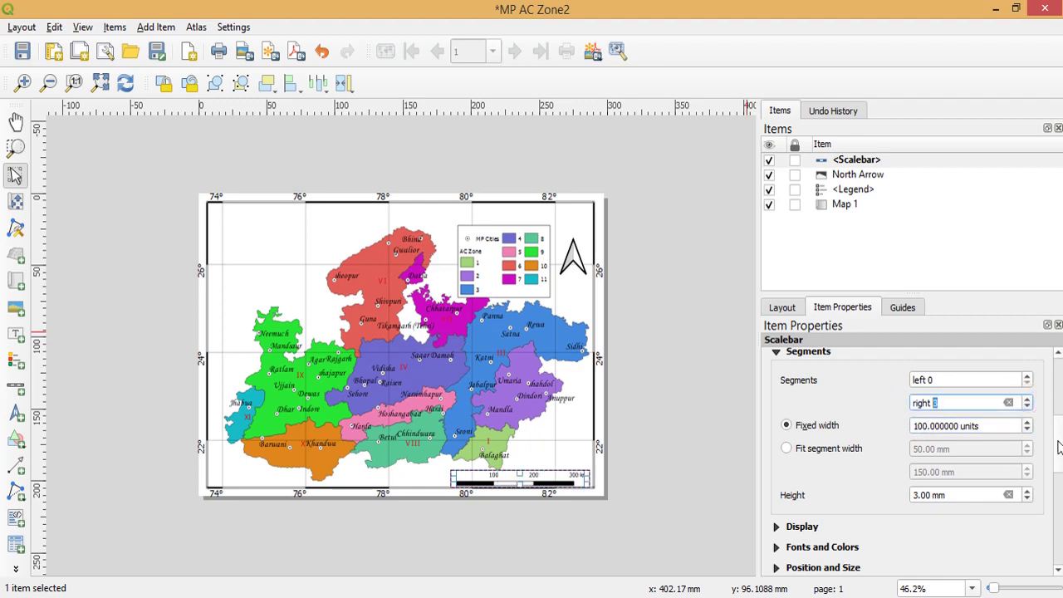
pyautogui.moveTo(1058, 447); pyautogui.dragTo(1055, 499)
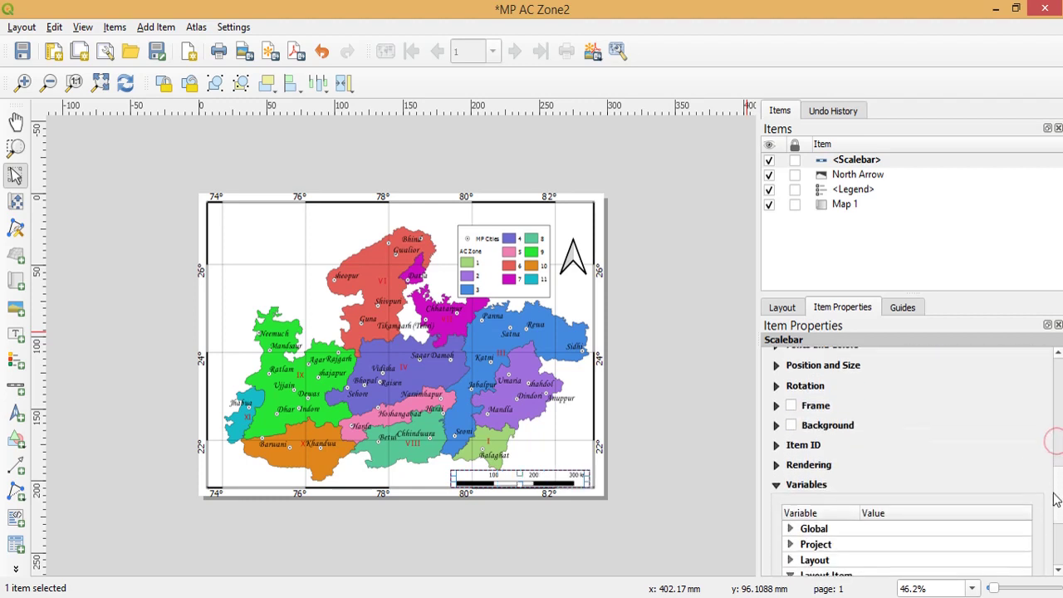
pyautogui.click(624, 394)
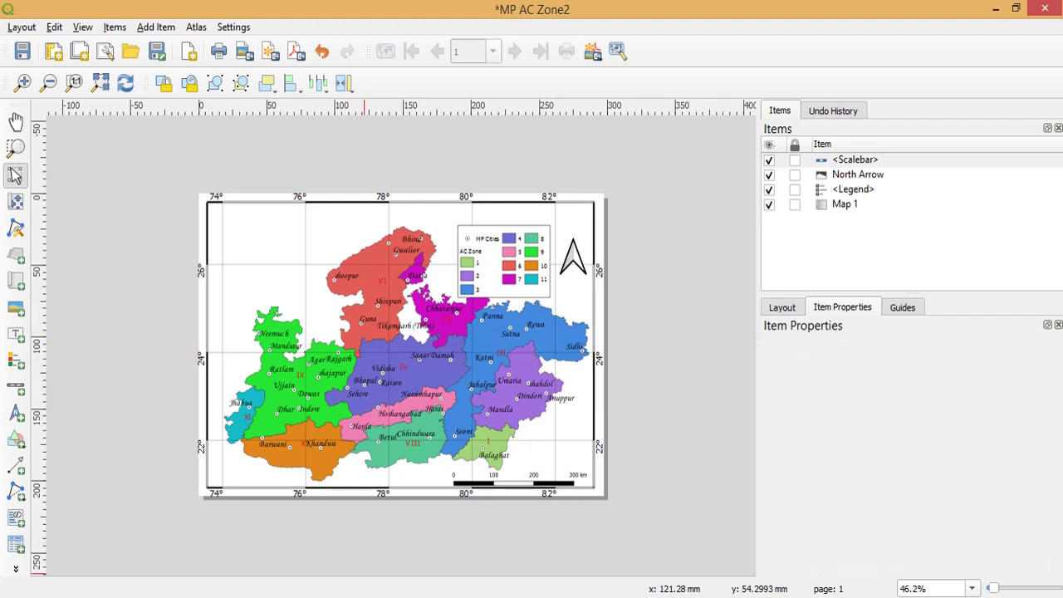
# Lock the layers and the layer styles of Map 1 in the print layout
pyautogui.click(355, 596)
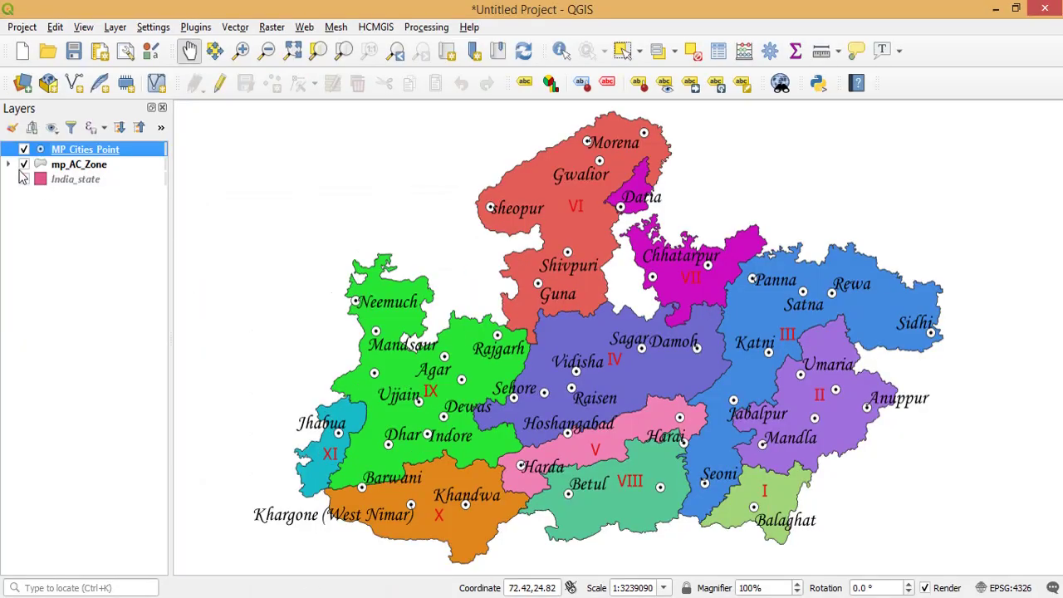
pyautogui.click(462, 596)
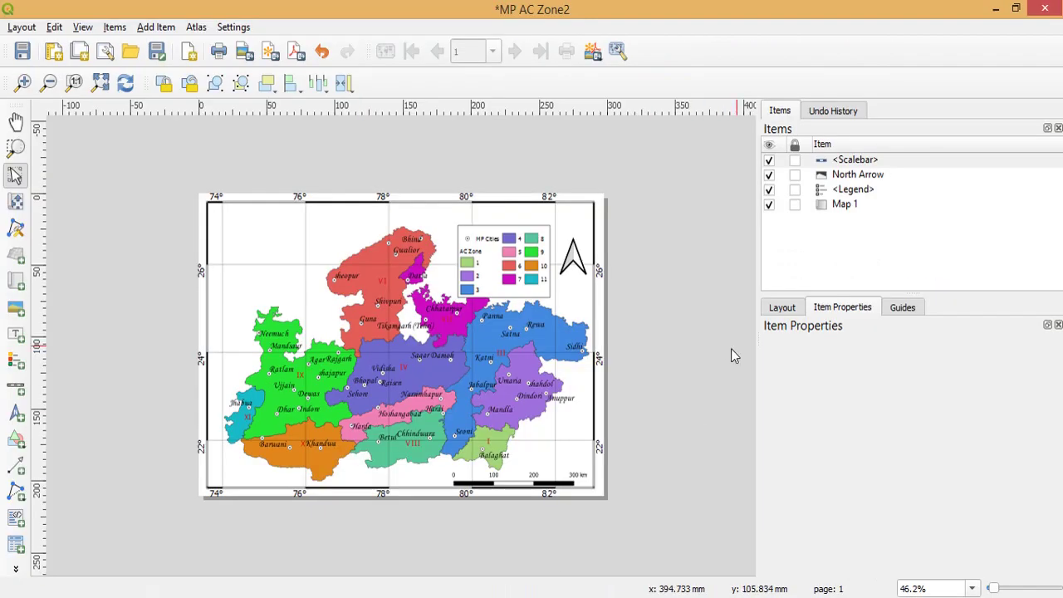
pyautogui.click(846, 205)
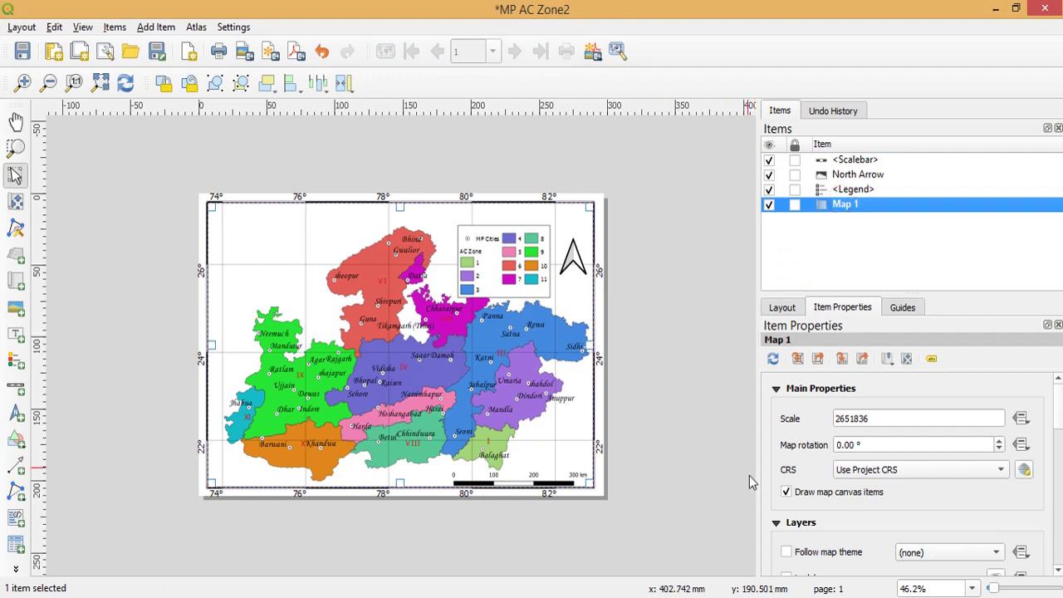
pyautogui.moveTo(1058, 419); pyautogui.dragTo(1060, 448)
pyautogui.click(786, 441)
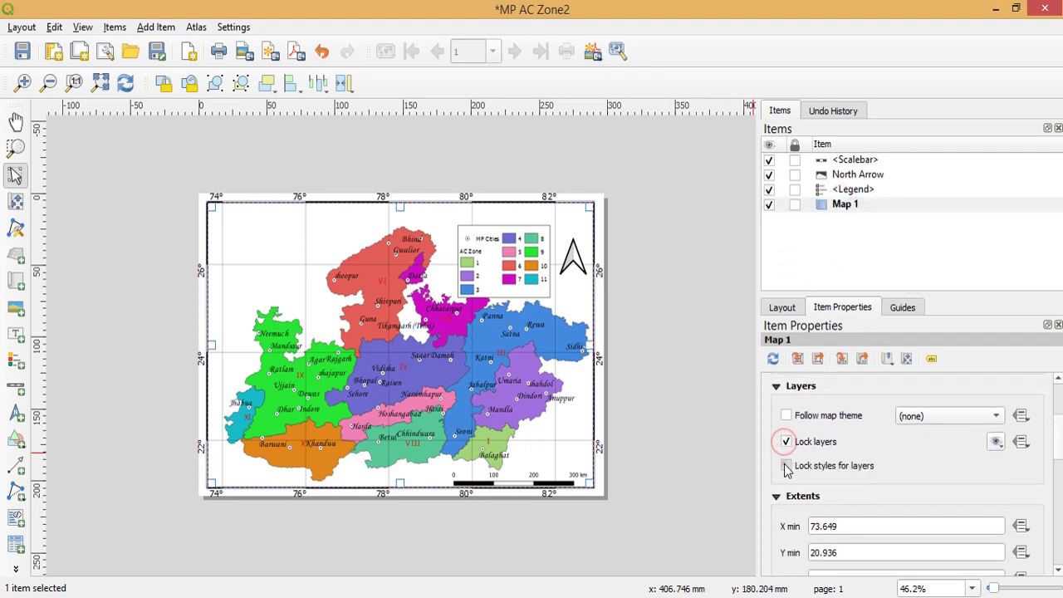
pyautogui.click(786, 466)
# In the main QGIS window, show only the India_state layer and zoom to its full extent
pyautogui.hotkey('alt', 'Tab')
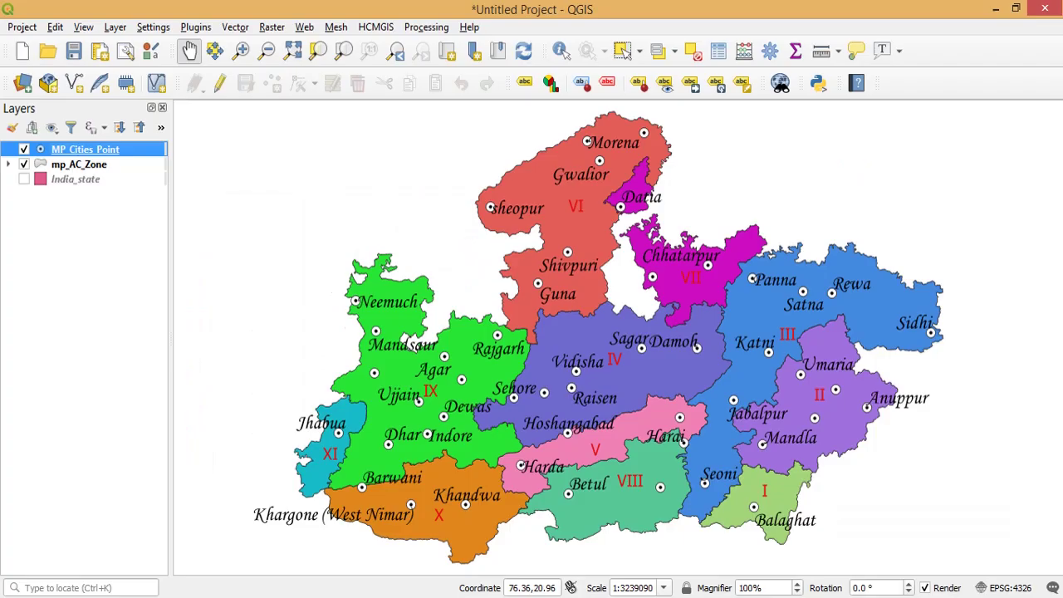
pyautogui.click(24, 179)
pyautogui.click(25, 164)
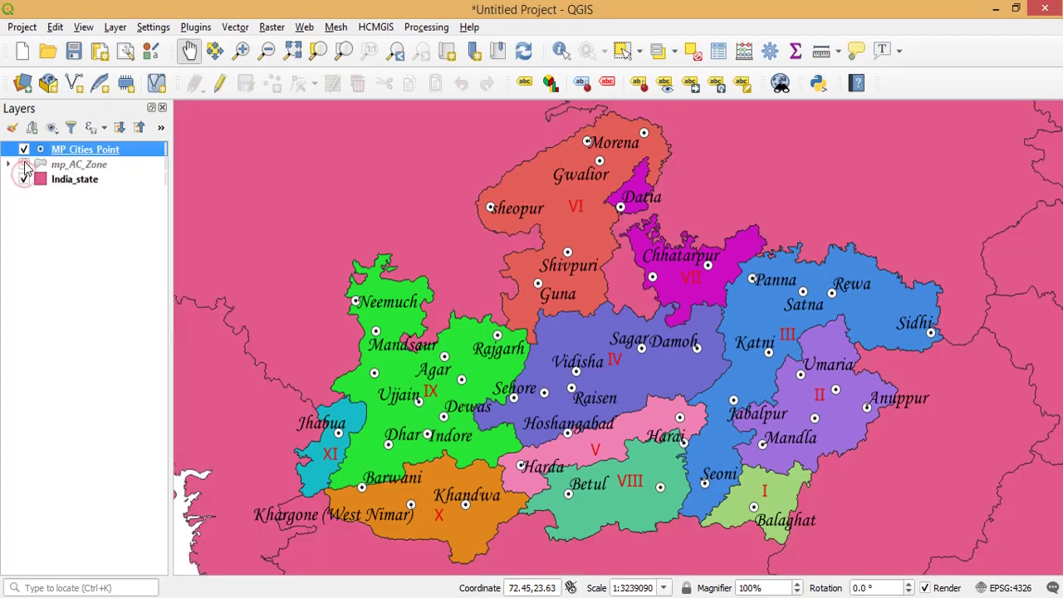
pyautogui.click(24, 150)
pyautogui.click(56, 180)
pyautogui.rightClick(57, 180)
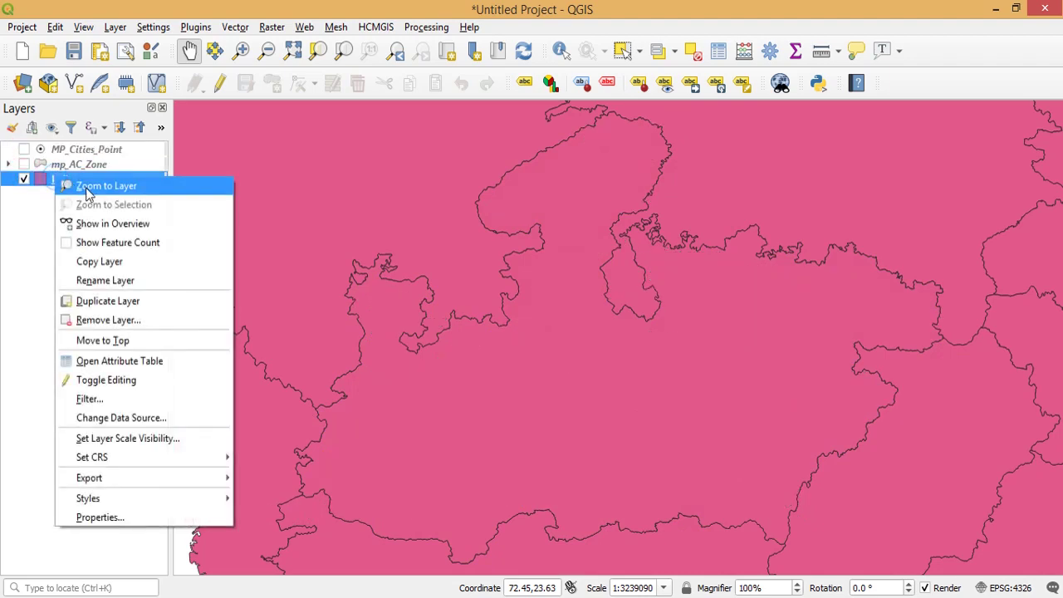
pyautogui.click(84, 184)
# Apply the "outline black" preset symbol to the India_state layer, picked from the unfiltered symbol list
pyautogui.rightClick(83, 182)
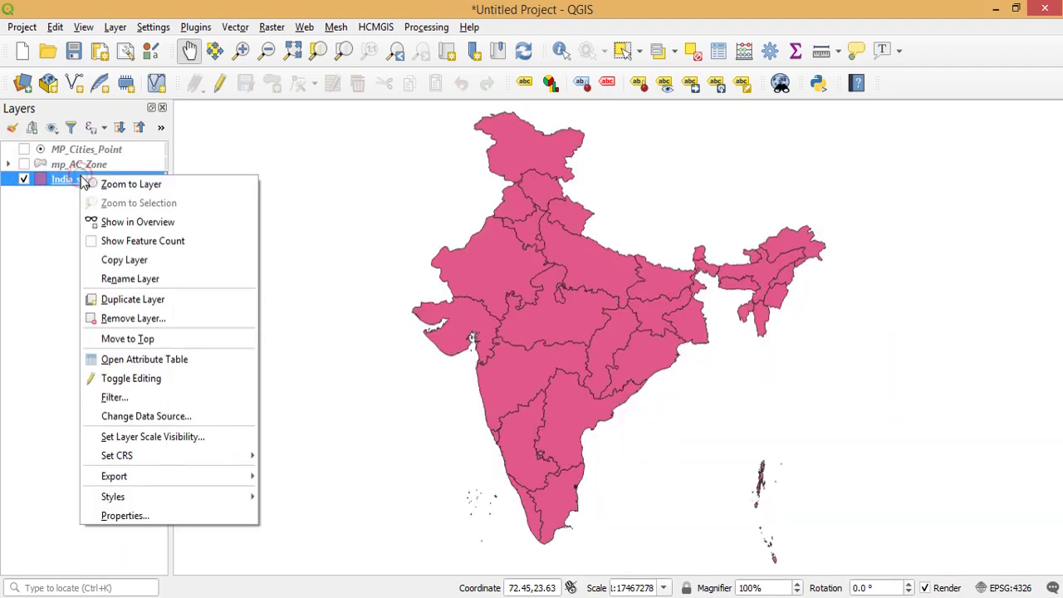
pyautogui.click(125, 512)
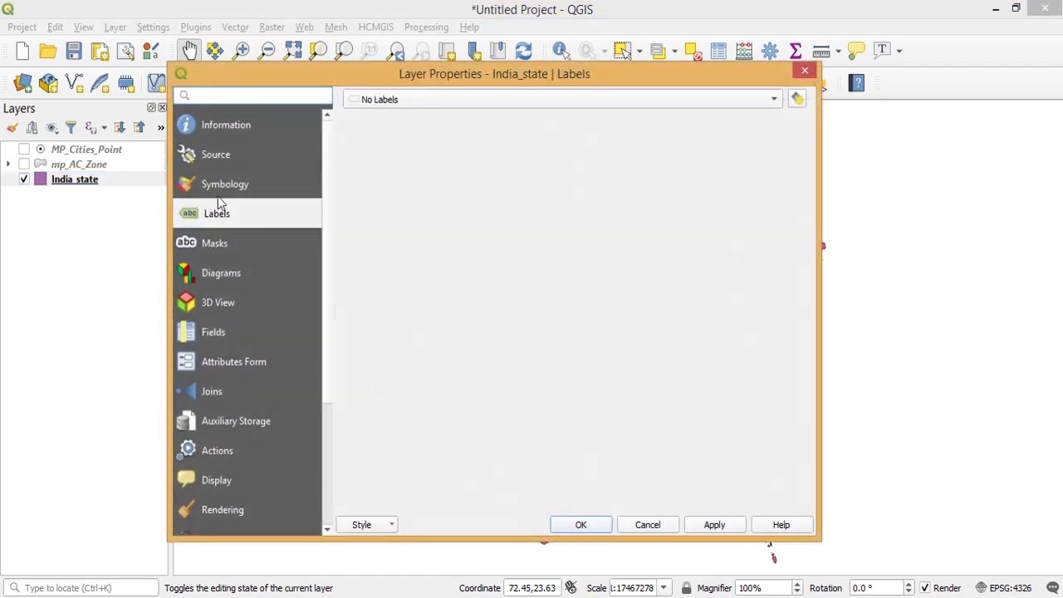
pyautogui.click(222, 184)
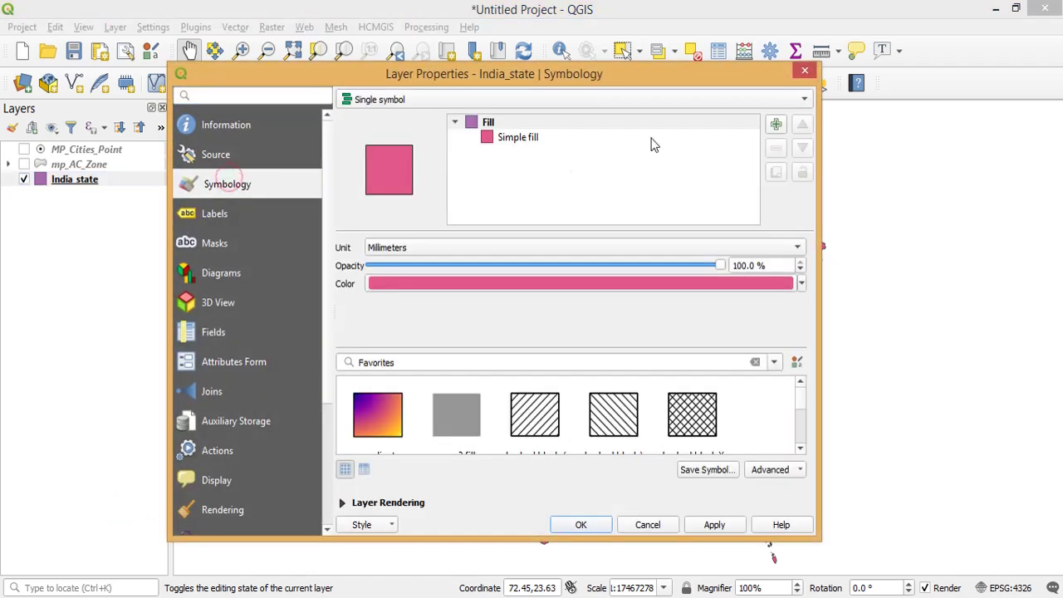
pyautogui.click(754, 361)
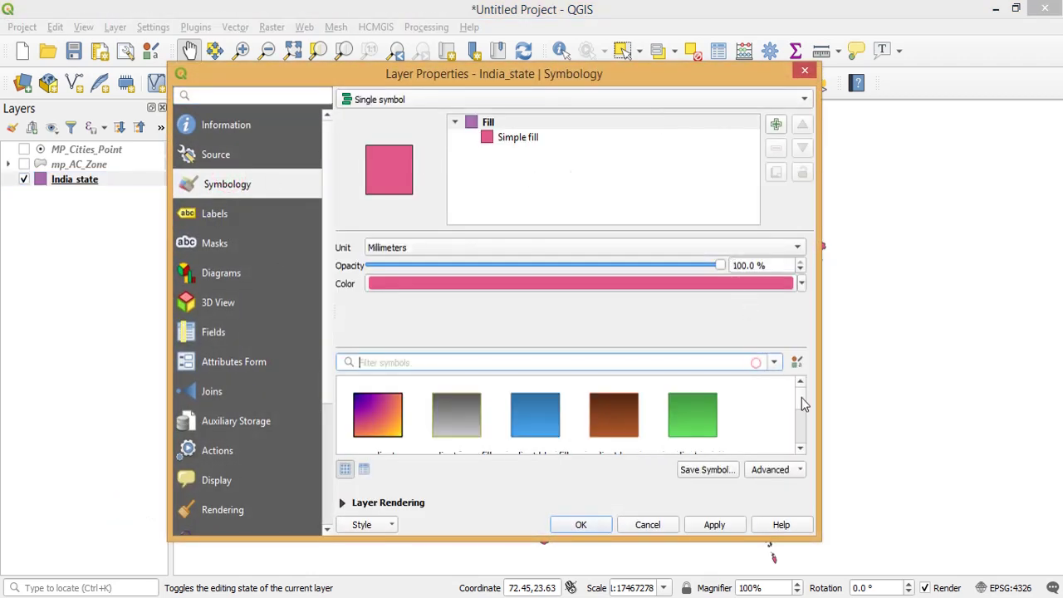
pyautogui.click(800, 448)
pyautogui.click(800, 448)
pyautogui.click(801, 448)
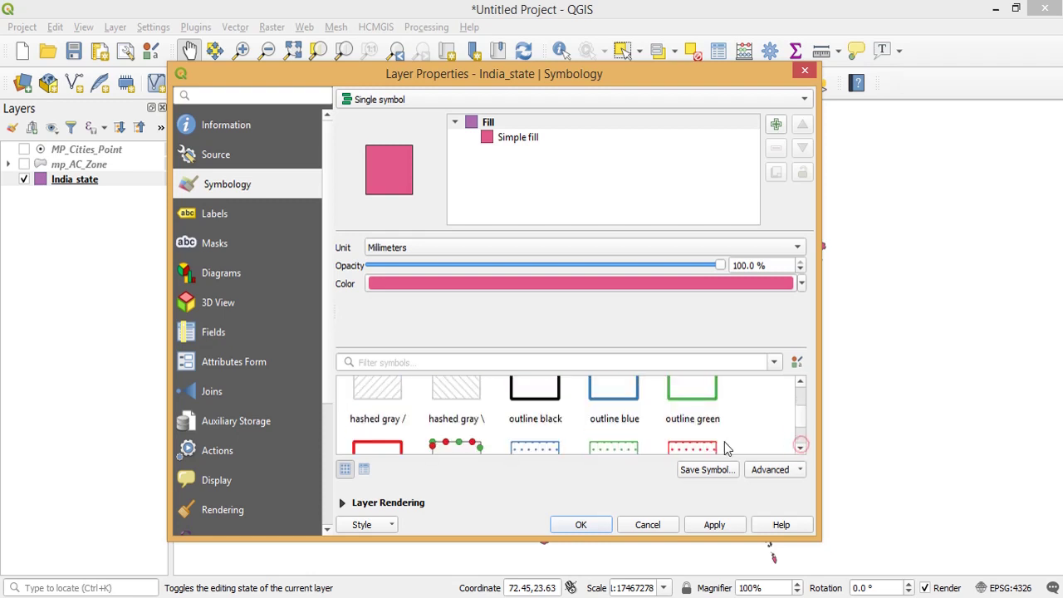
pyautogui.click(545, 390)
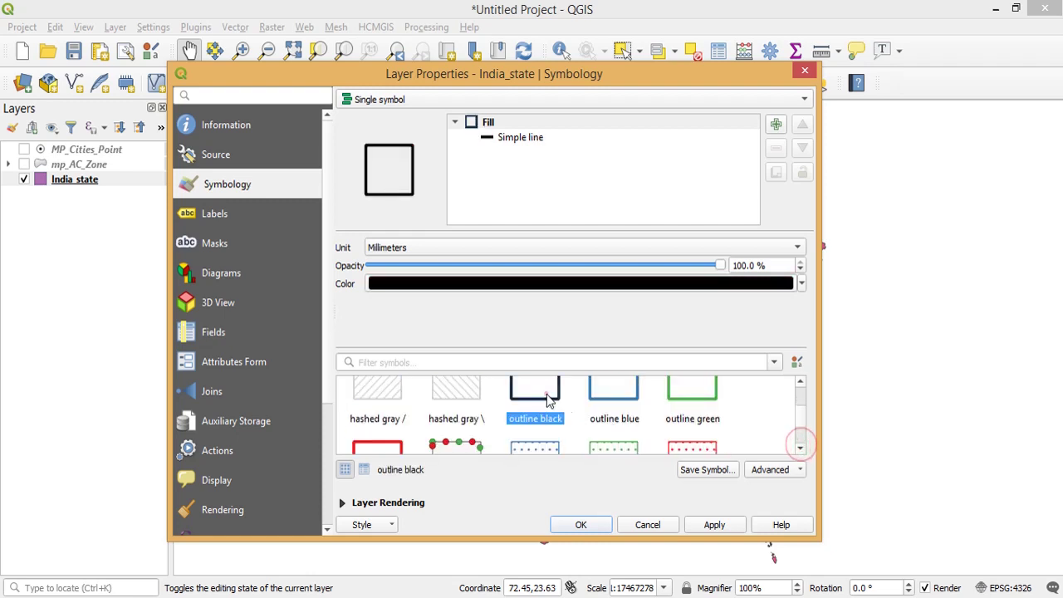
# Set the India_state outline's simple line stroke width to 0.36 mm and apply the symbology
pyautogui.click(505, 137)
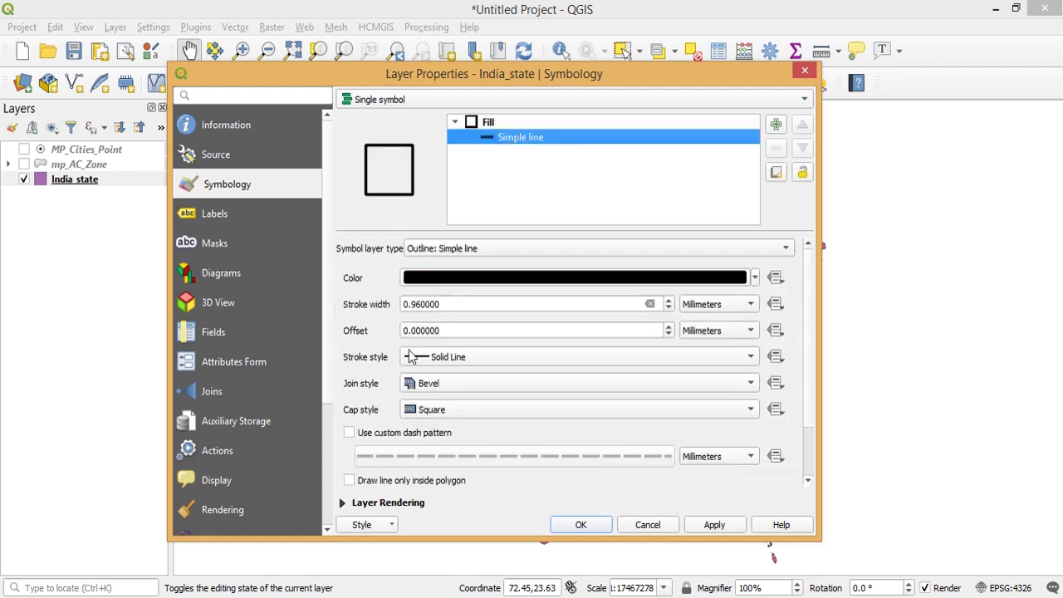
pyautogui.click(420, 304)
pyautogui.moveTo(414, 303); pyautogui.dragTo(407, 304)
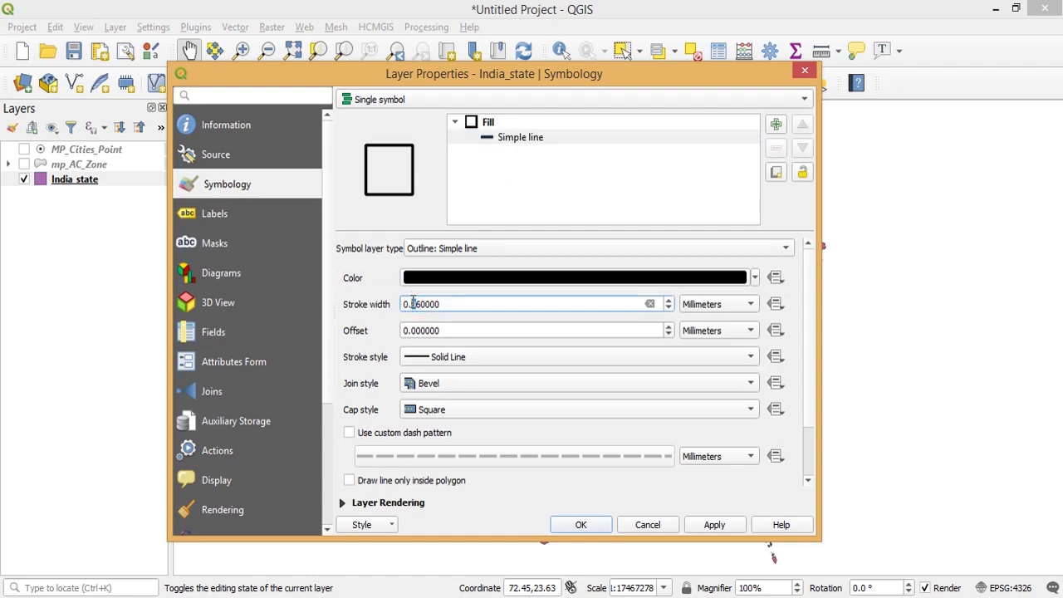
pyautogui.write('3')
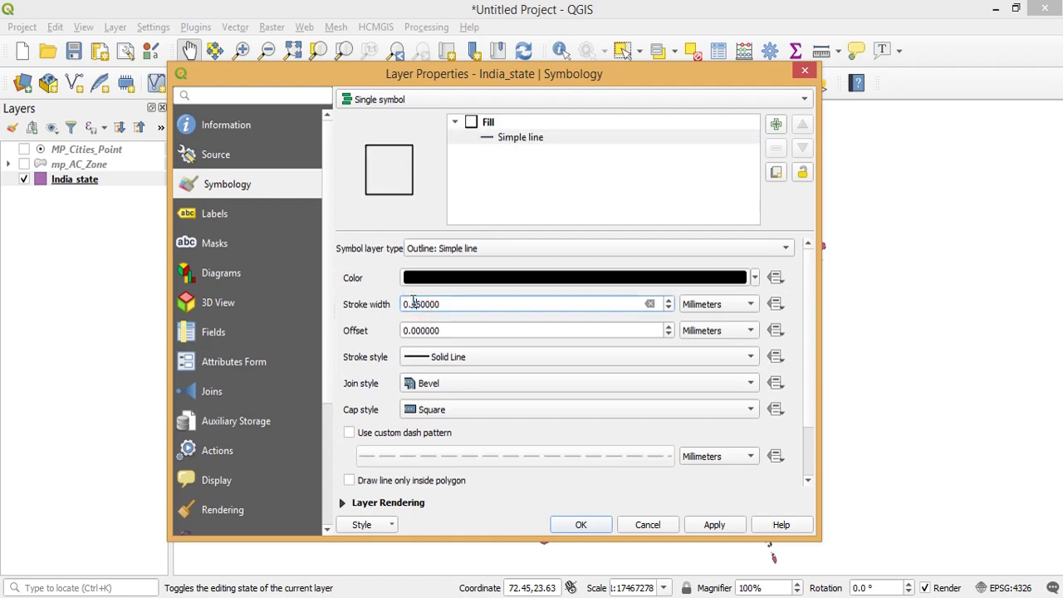
pyautogui.click(711, 527)
pyautogui.click(580, 525)
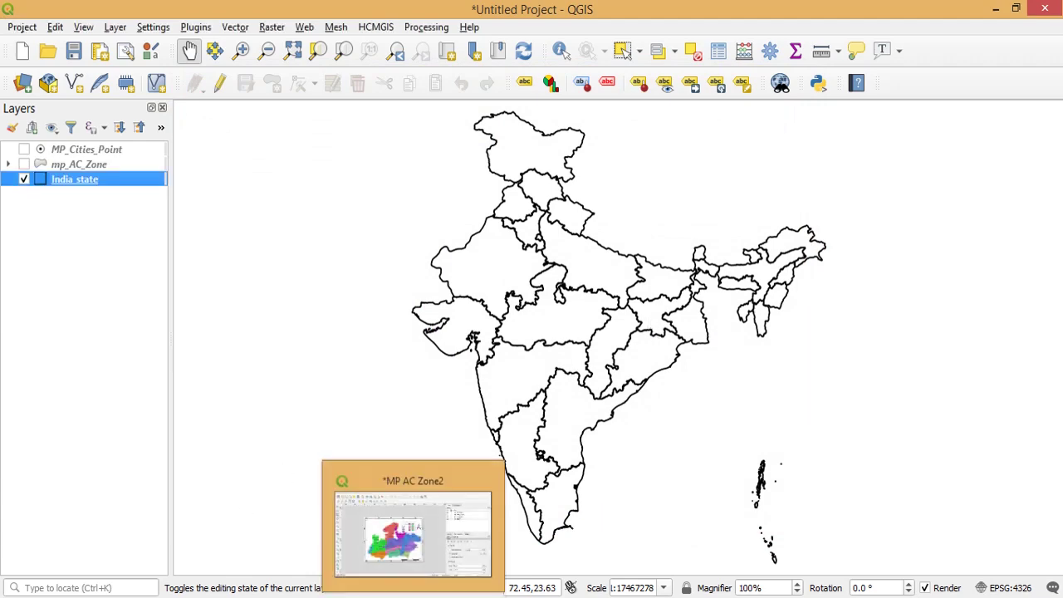
# In the MP AC Zone2 print layout, add a second map as a small inset in the upper-left corner of Map 1's frame
pyautogui.click(411, 527)
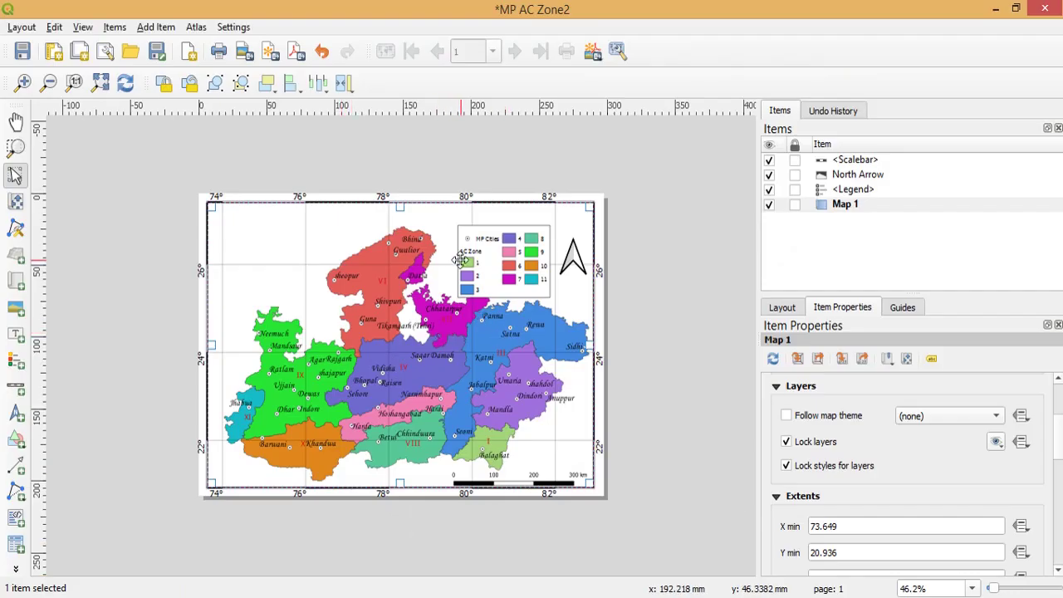
pyautogui.click(148, 28)
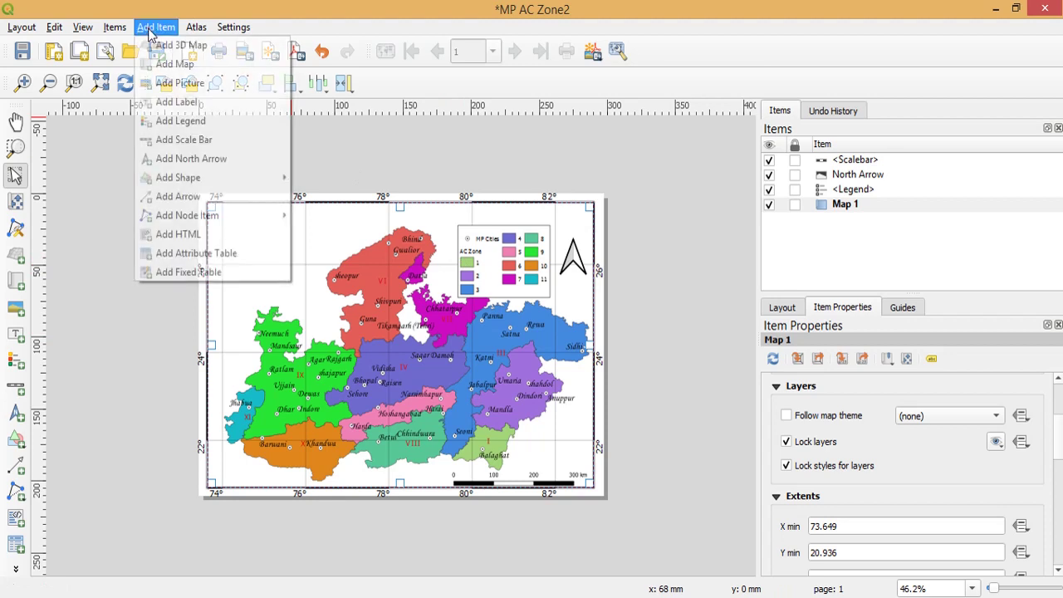
pyautogui.click(170, 130)
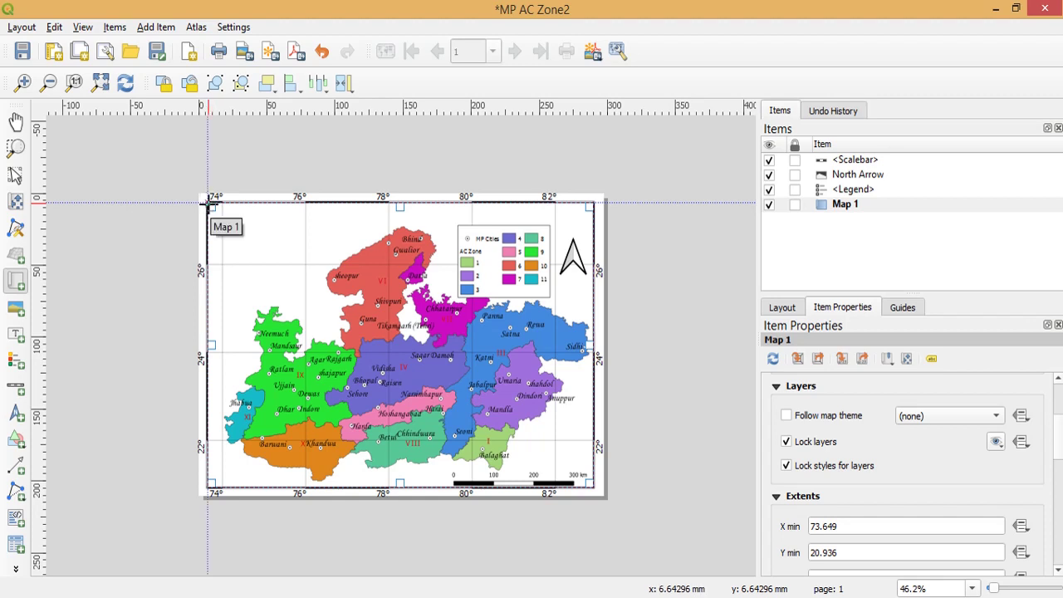
pyautogui.moveTo(208, 201); pyautogui.dragTo(322, 296)
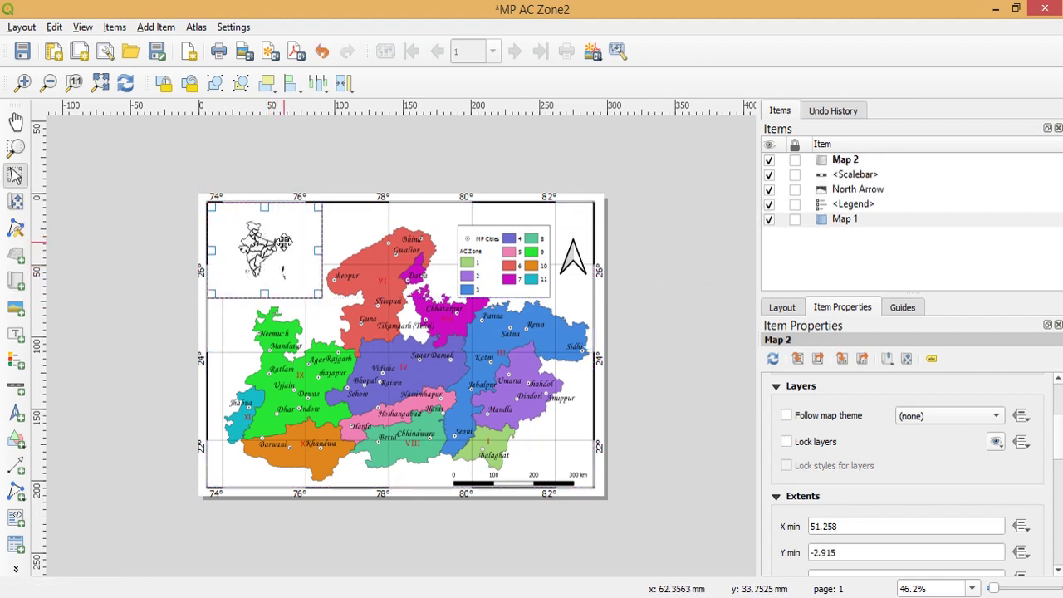
# Enlarge India in the Map 2 inset by lowering its scale to 53022316, 43022316 and finally 33022316
pyautogui.click(841, 162)
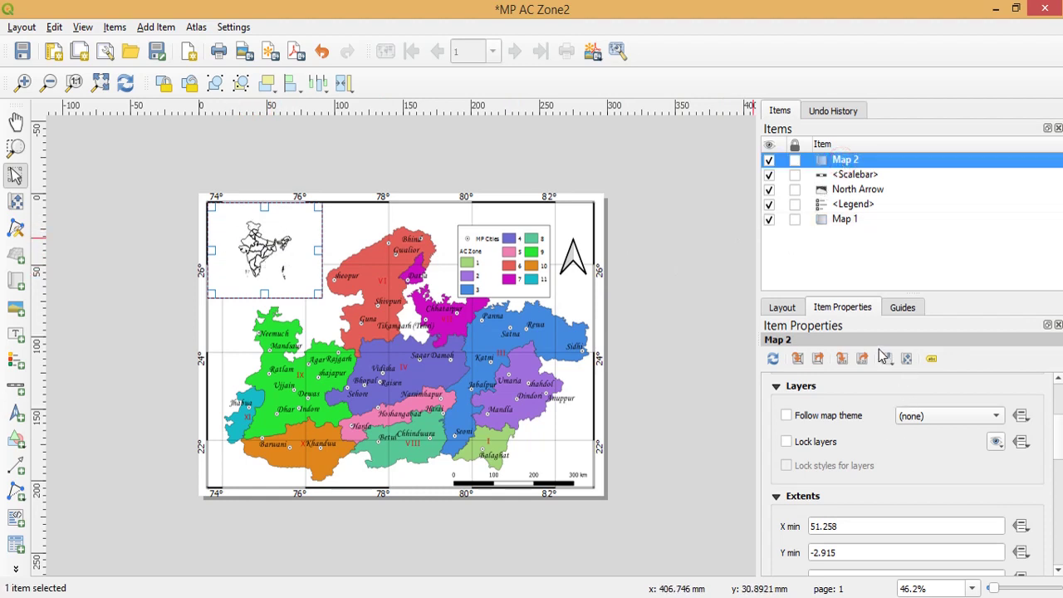
pyautogui.click(855, 309)
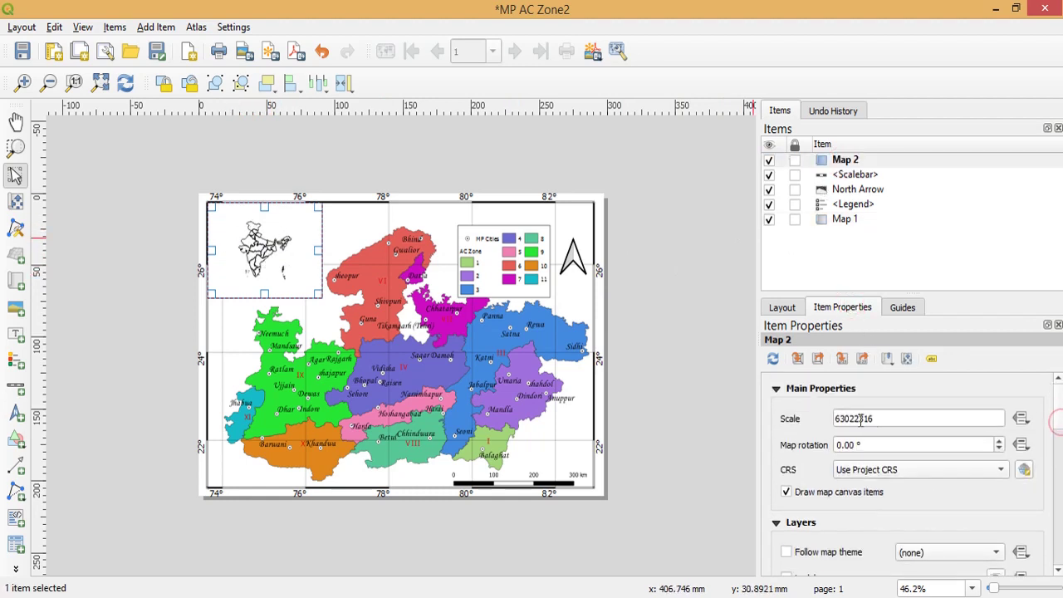
pyautogui.moveTo(847, 419); pyautogui.dragTo(828, 425)
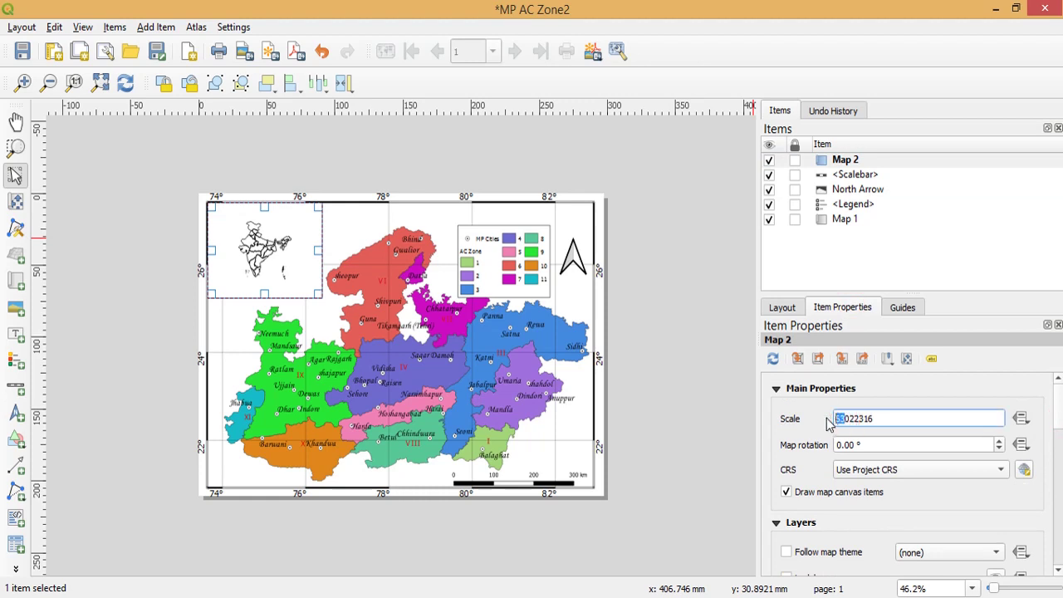
pyautogui.write('530')
pyautogui.press('Return')
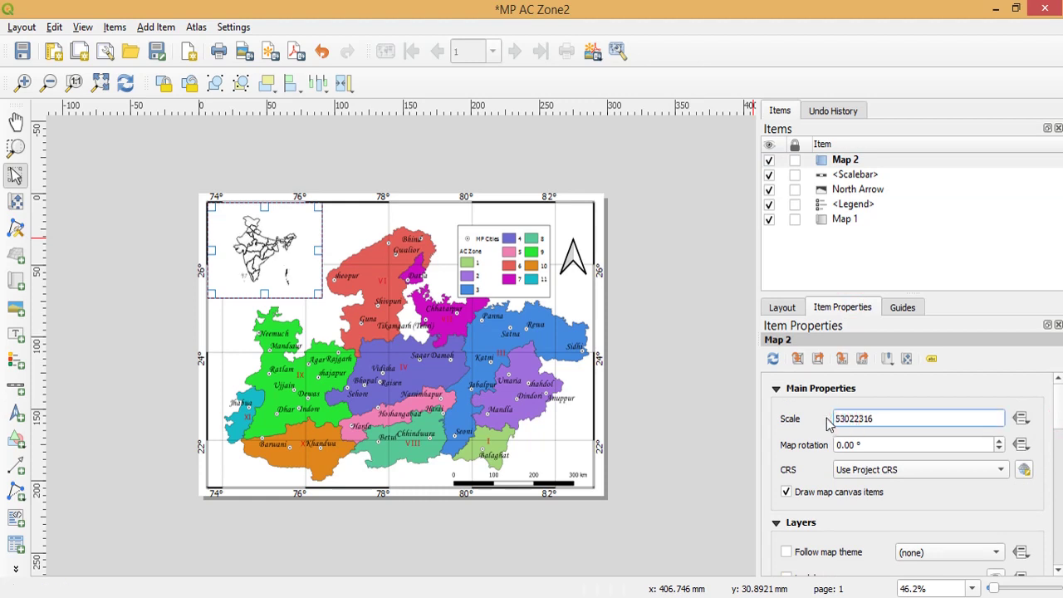
pyautogui.write('4')
pyautogui.press('Return')
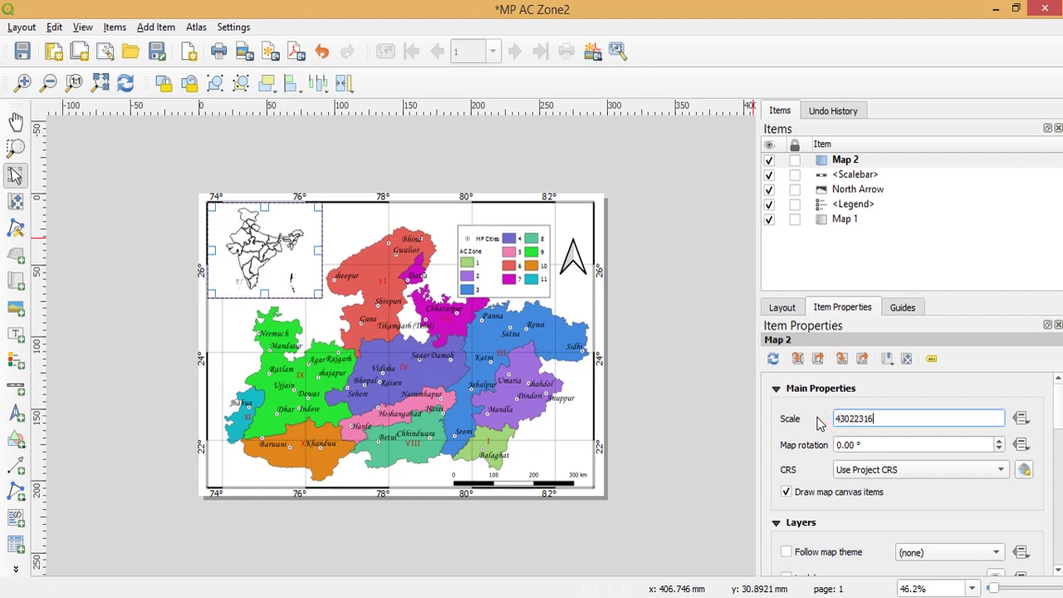
pyautogui.write('3')
pyautogui.press('Return')
# Shift the India outline inside the Map 2 frame with Move Content and fine-tune the map scale to 31937371
pyautogui.click(54, 27)
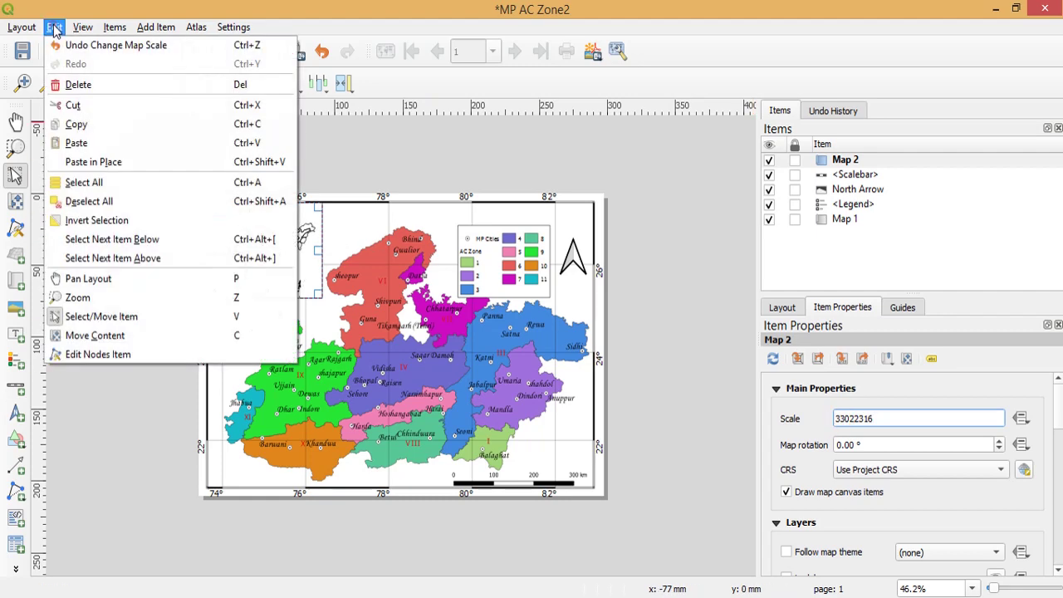
pyautogui.click(84, 336)
pyautogui.moveTo(244, 241)
pyautogui.mouseDown()
pyautogui.moveTo(251, 259)
pyautogui.moveTo(248, 249)
pyautogui.mouseUp()
pyautogui.scroll(-1, 248, 254)
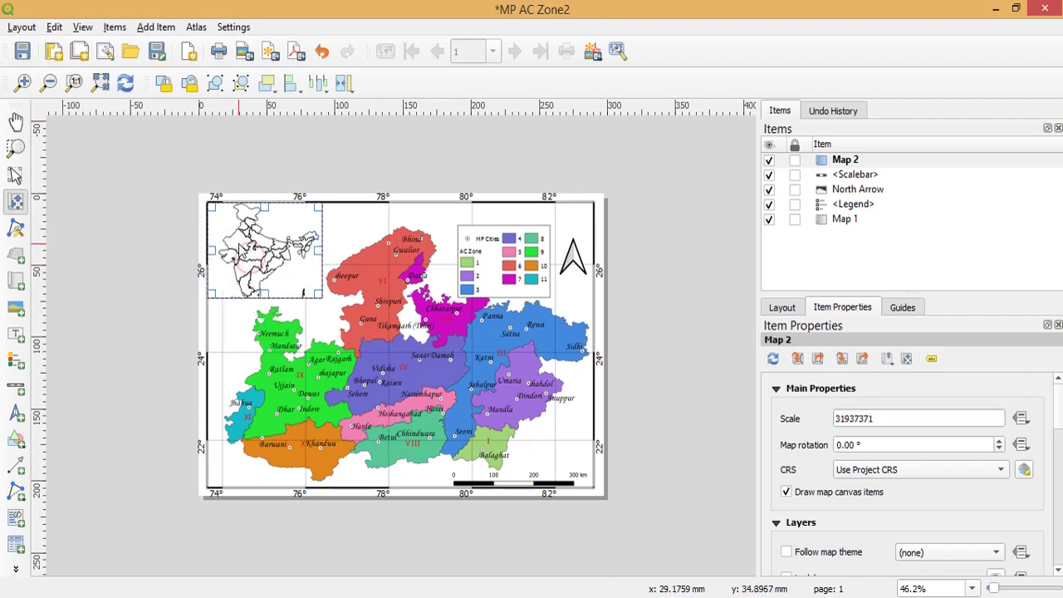
# Add an overview to Map 2 that uses Map 1 as its map frame
pyautogui.scroll(-6, 1058, 401)
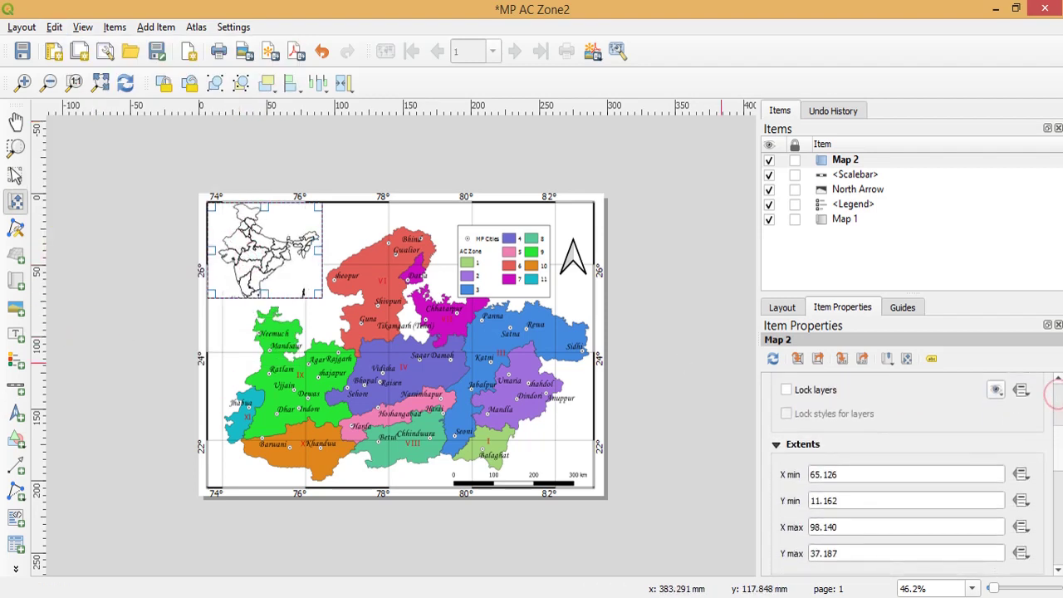
pyautogui.scroll(-5, 913, 473)
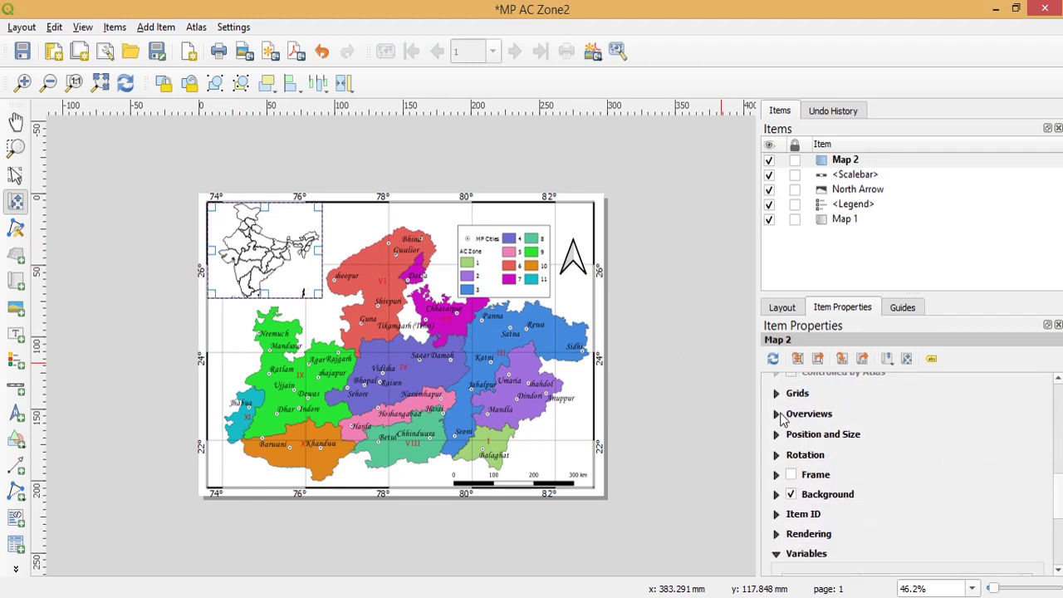
pyautogui.click(777, 415)
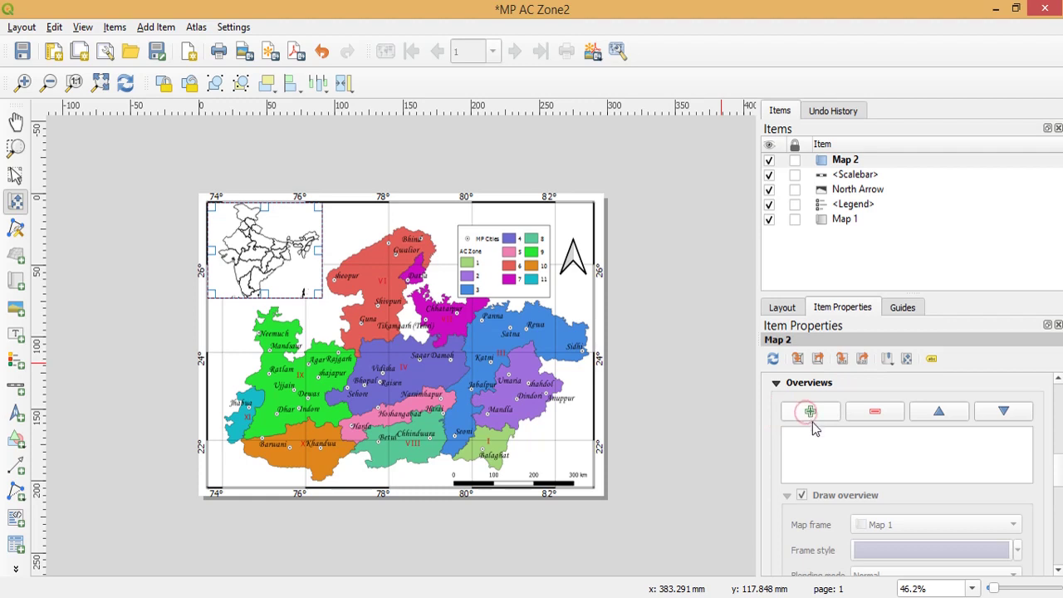
pyautogui.click(811, 410)
pyautogui.click(818, 434)
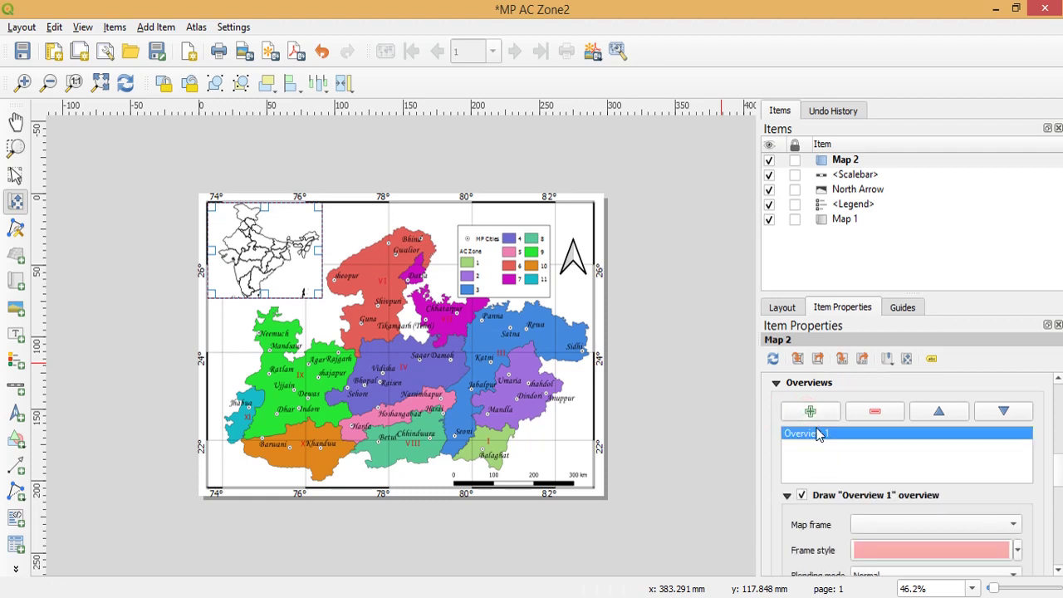
pyautogui.click(896, 525)
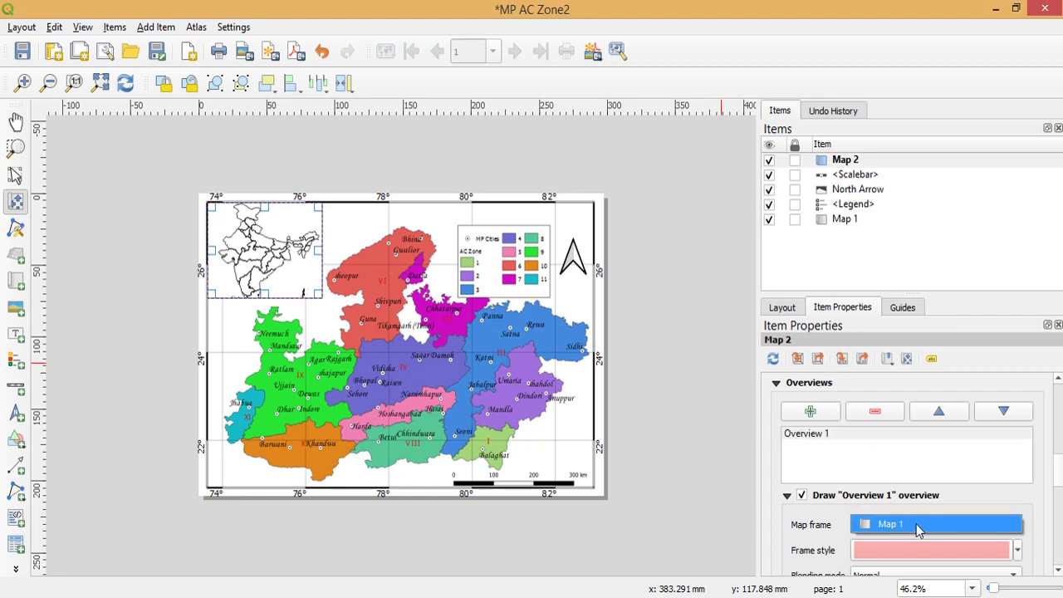
pyautogui.click(916, 524)
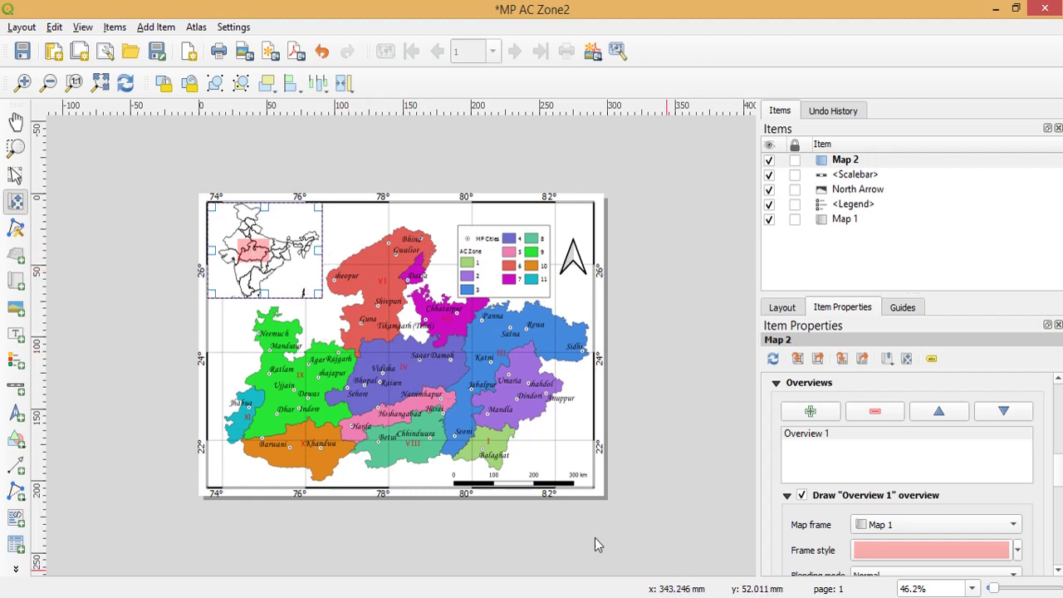
# Enable a frame around the Map 2 inset
pyautogui.scroll(-3, 1057, 468)
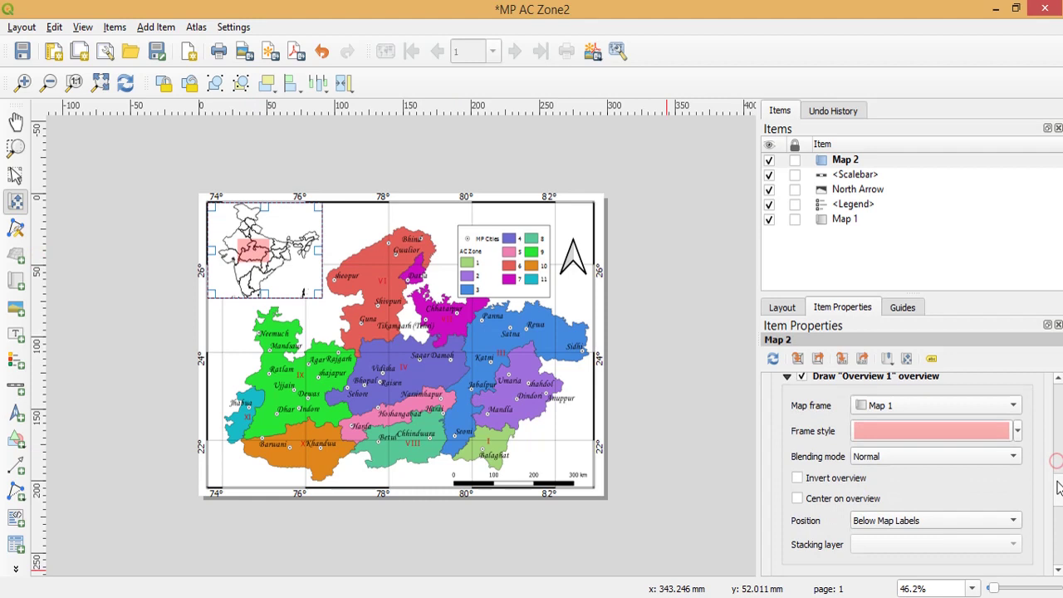
pyautogui.click(1018, 430)
pyautogui.click(1019, 433)
pyautogui.moveTo(1059, 463); pyautogui.dragTo(1060, 516)
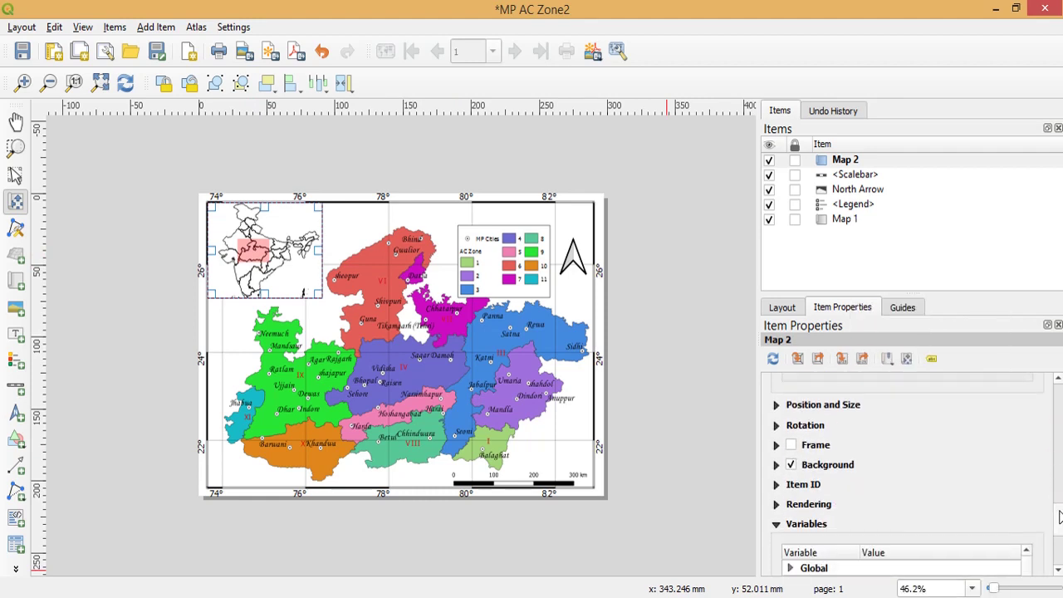
pyautogui.click(792, 446)
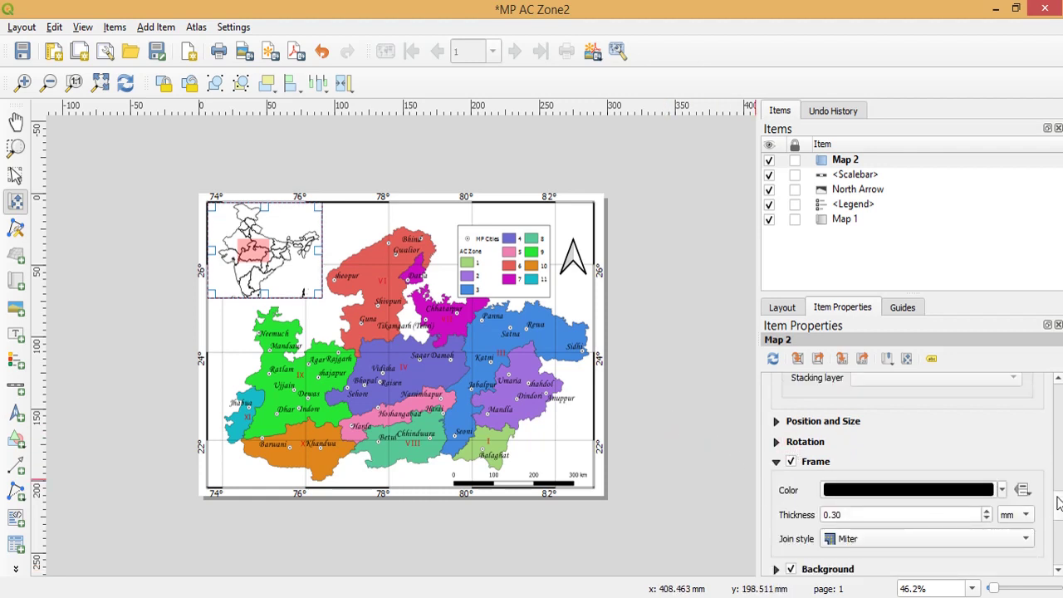
# Lock the layers and the layer styles of Map 2
pyautogui.moveTo(1059, 504); pyautogui.dragTo(1053, 405)
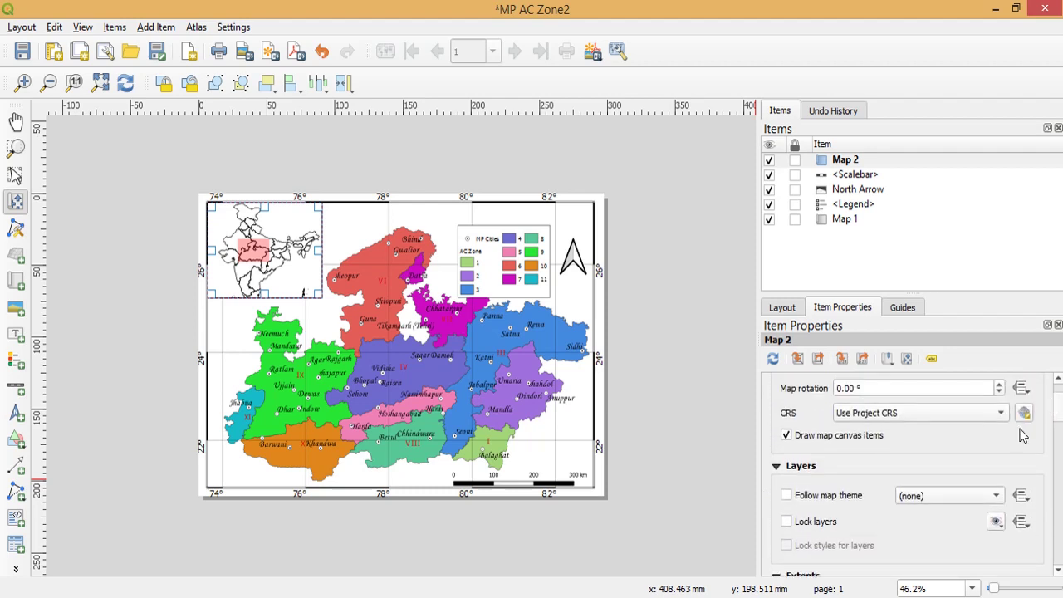
pyautogui.click(788, 522)
pyautogui.click(786, 545)
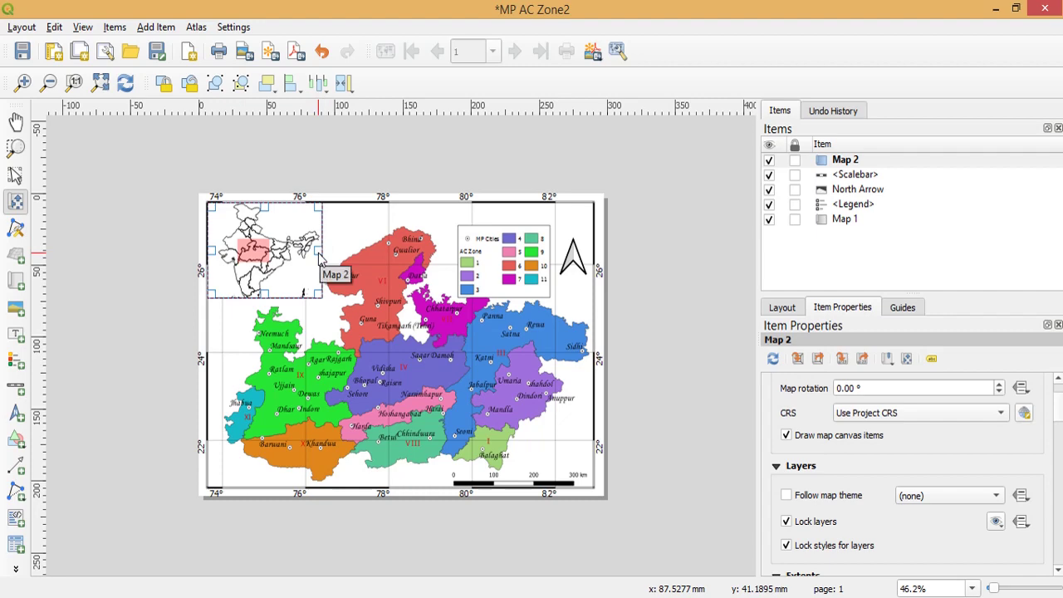
# Export the layout as a JPEG image named MP AC Zone22 on the Desktop at 300 dpi
pyautogui.click(22, 27)
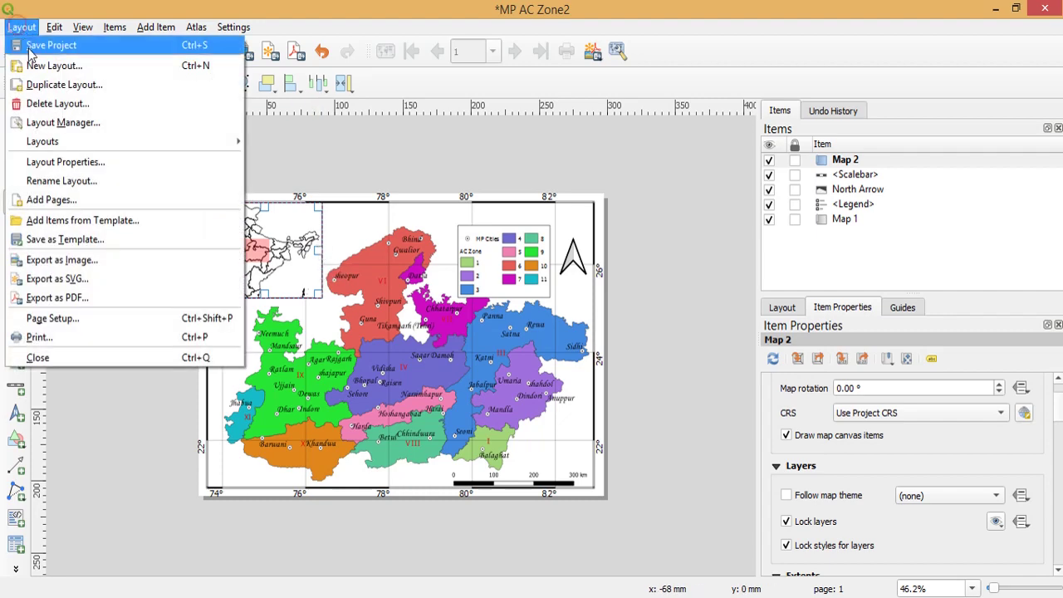
pyautogui.click(60, 260)
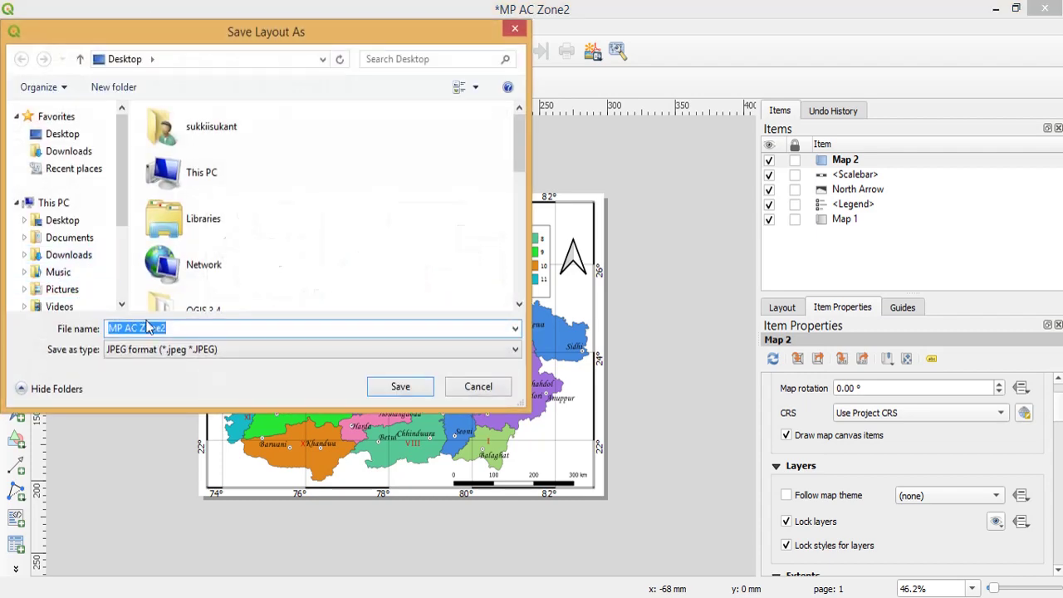
pyautogui.click(173, 327)
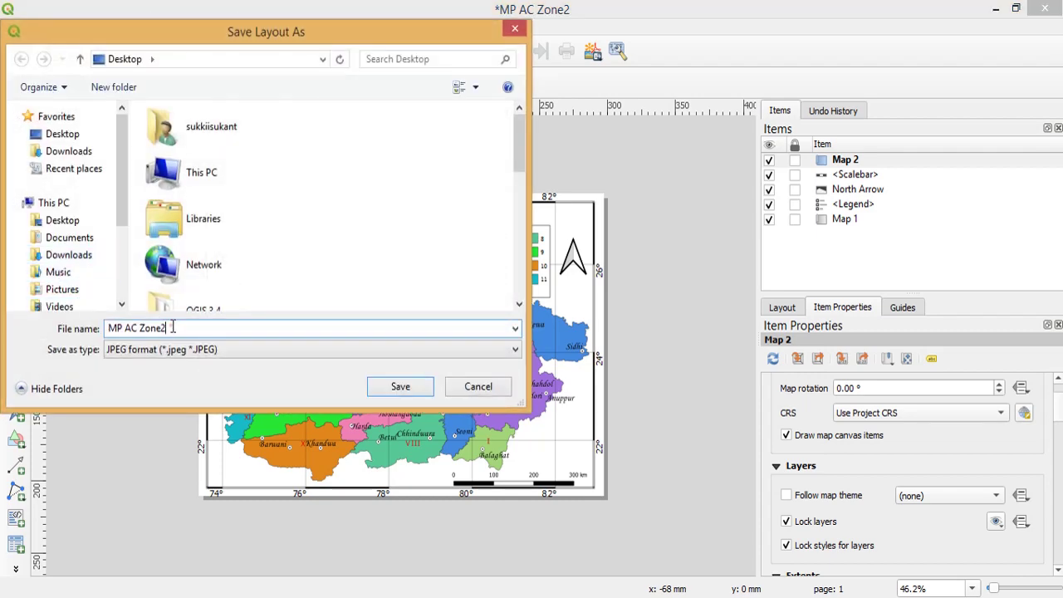
pyautogui.click(181, 347)
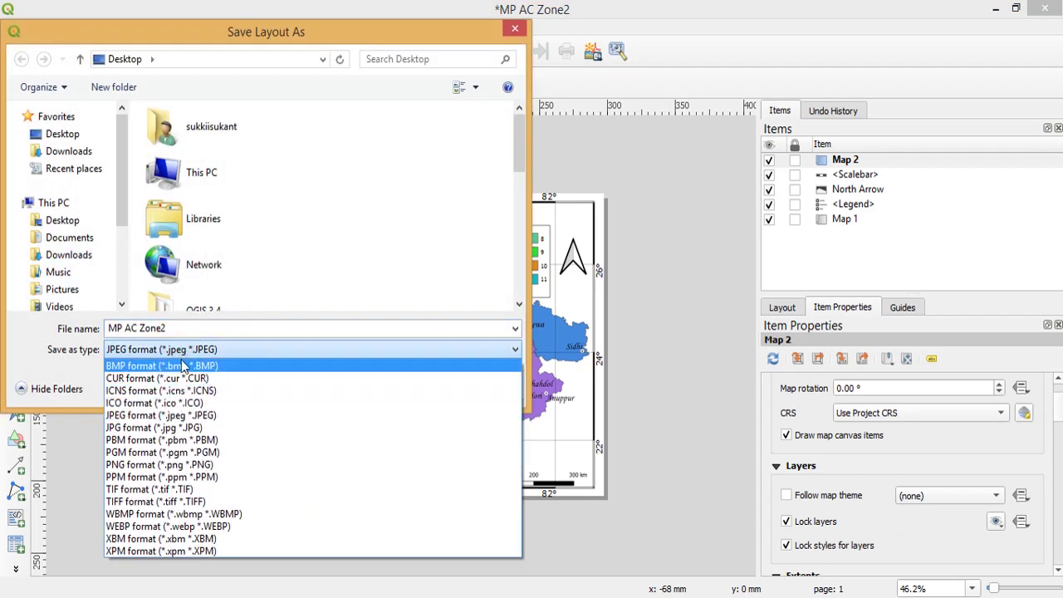
pyautogui.click(185, 332)
pyautogui.click(183, 330)
pyautogui.click(188, 325)
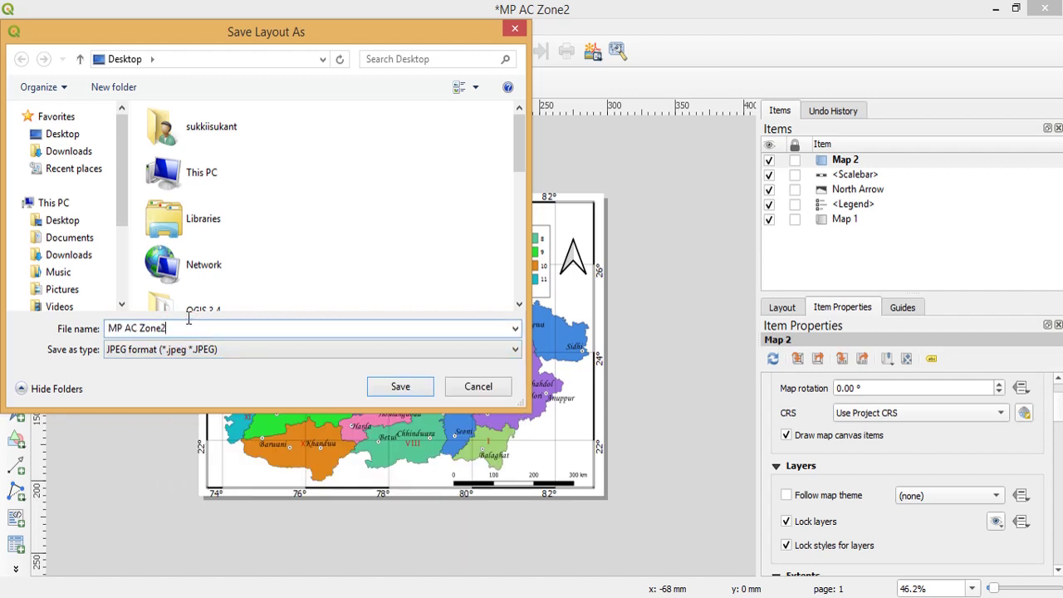
pyautogui.click(382, 382)
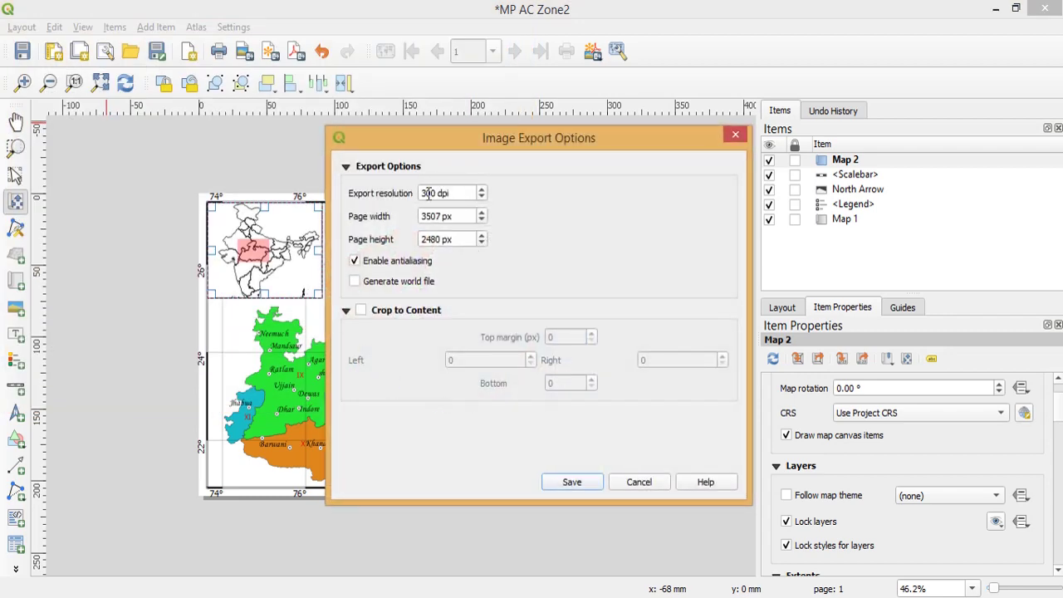
pyautogui.click(573, 481)
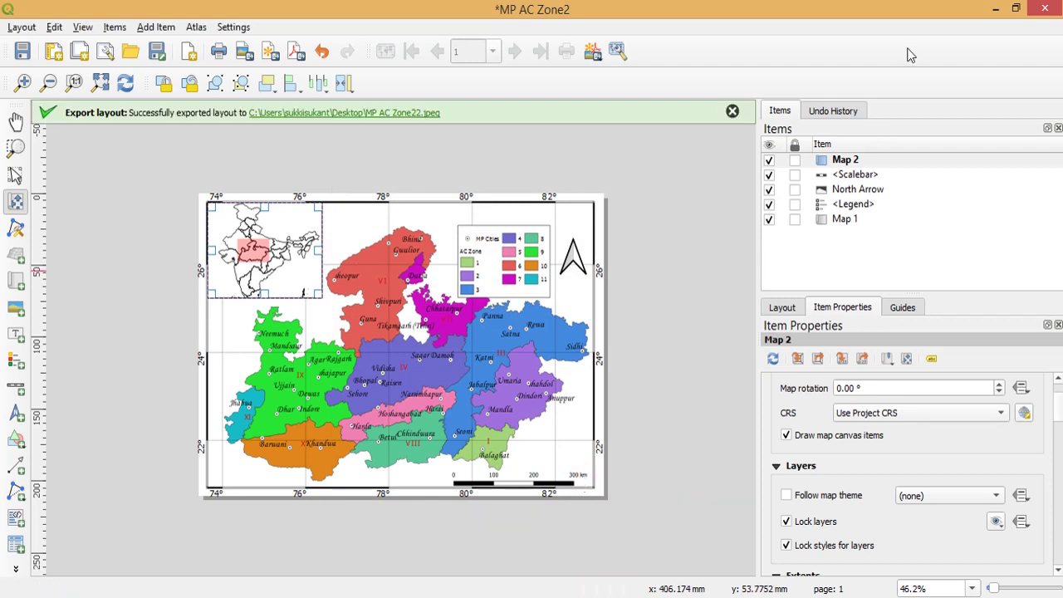
# In File Explorer, open the exported MP AC Zone22 image from the Desktop to check it
pyautogui.press('super+e')
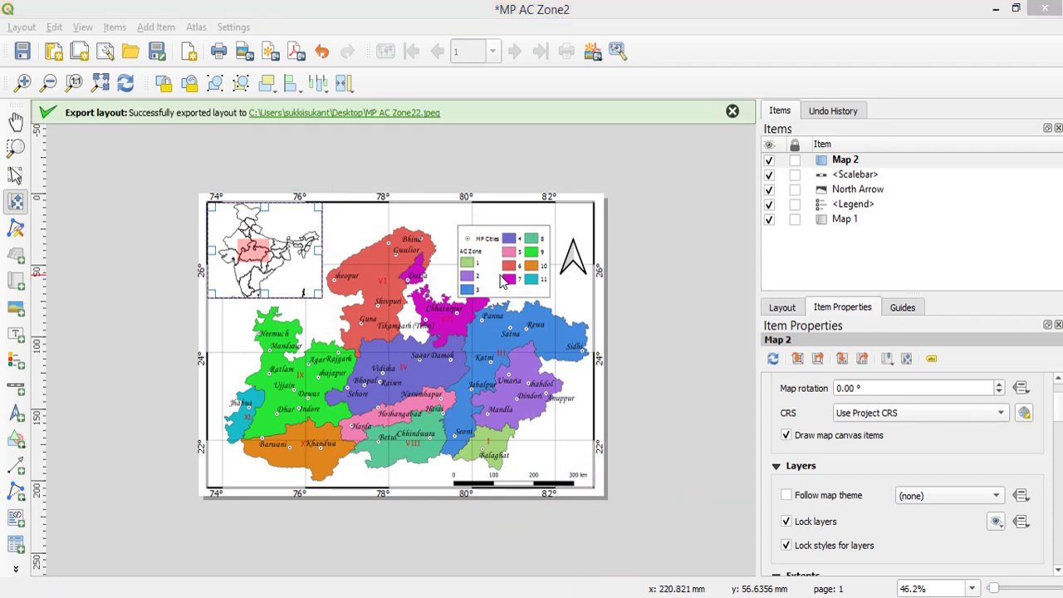
pyautogui.click(391, 152)
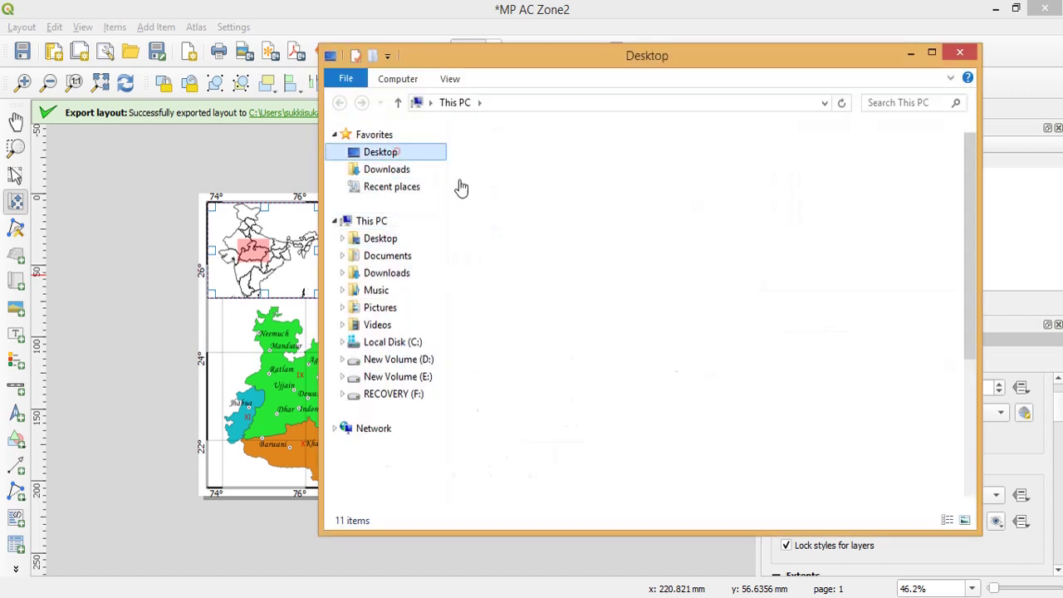
pyautogui.click(515, 207)
pyautogui.scroll(4, 498, 212)
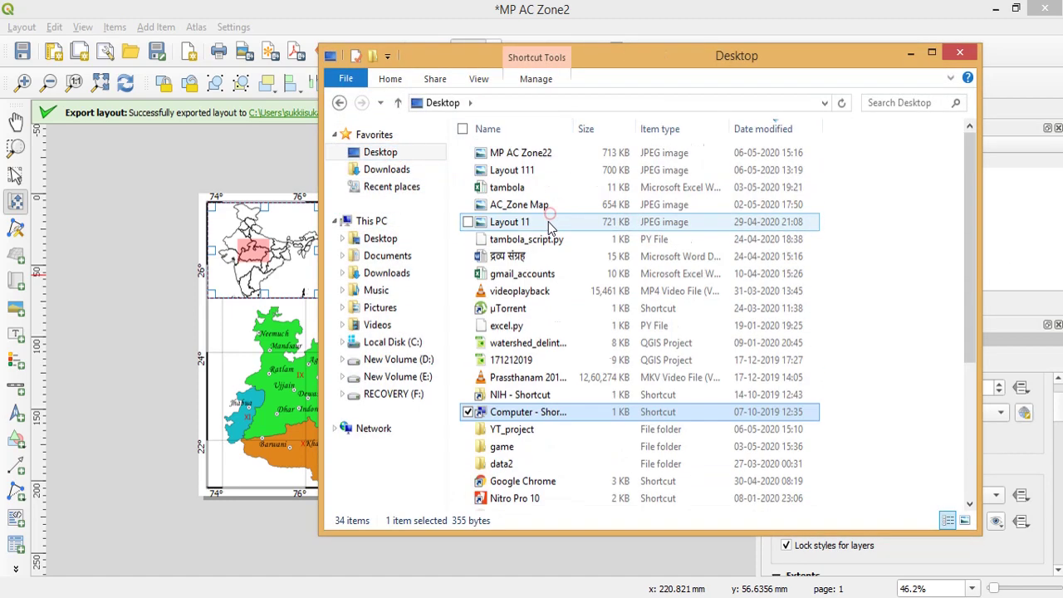
pyautogui.doubleClick(520, 152)
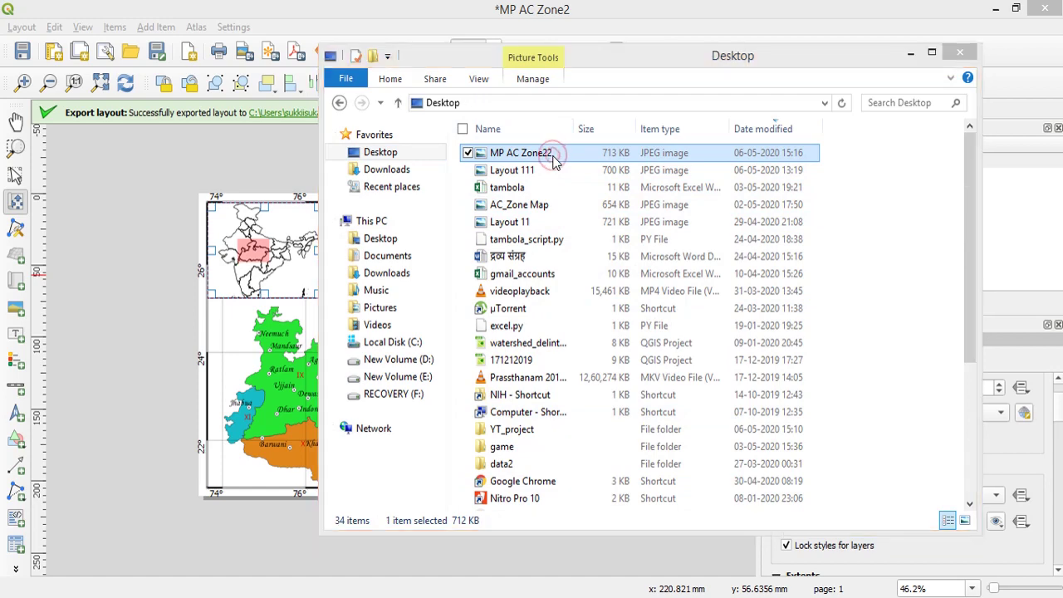